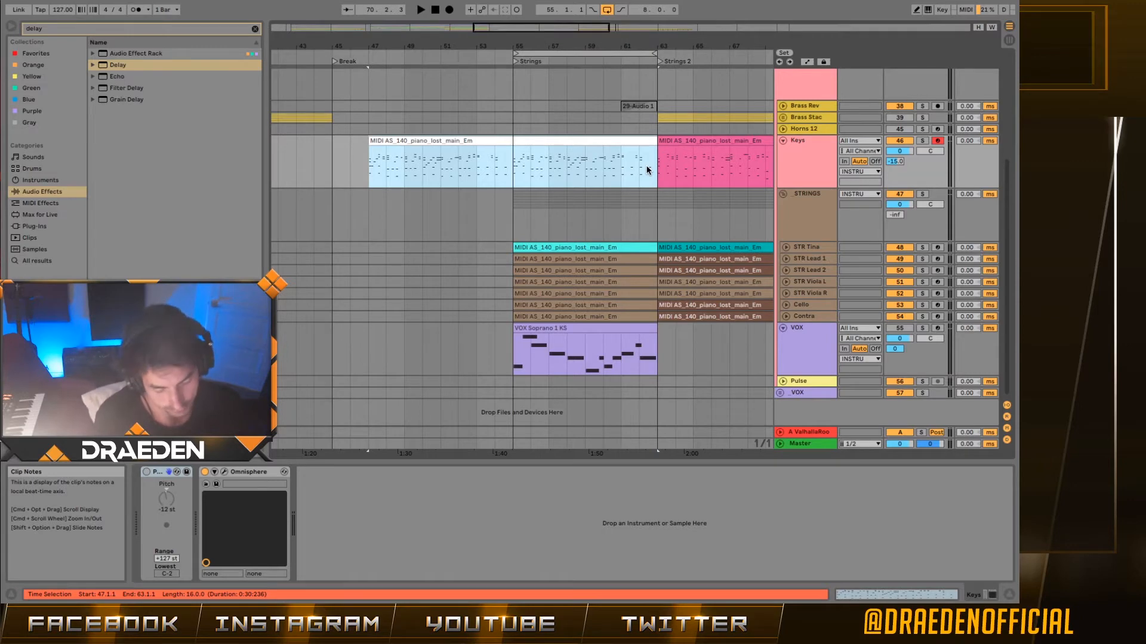
Play back the arrangement from bar 47 and split the Keys track's piano clip at bar 55, where the Strings section starts
{"action": "key", "text": "space"}
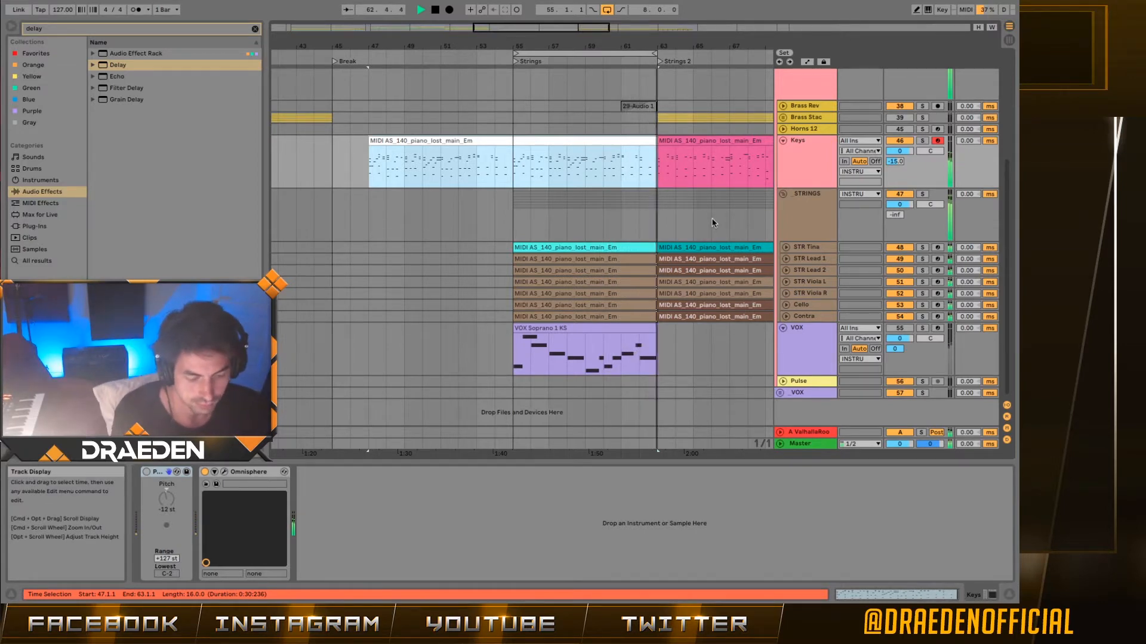
{"action": "key", "text": "space"}
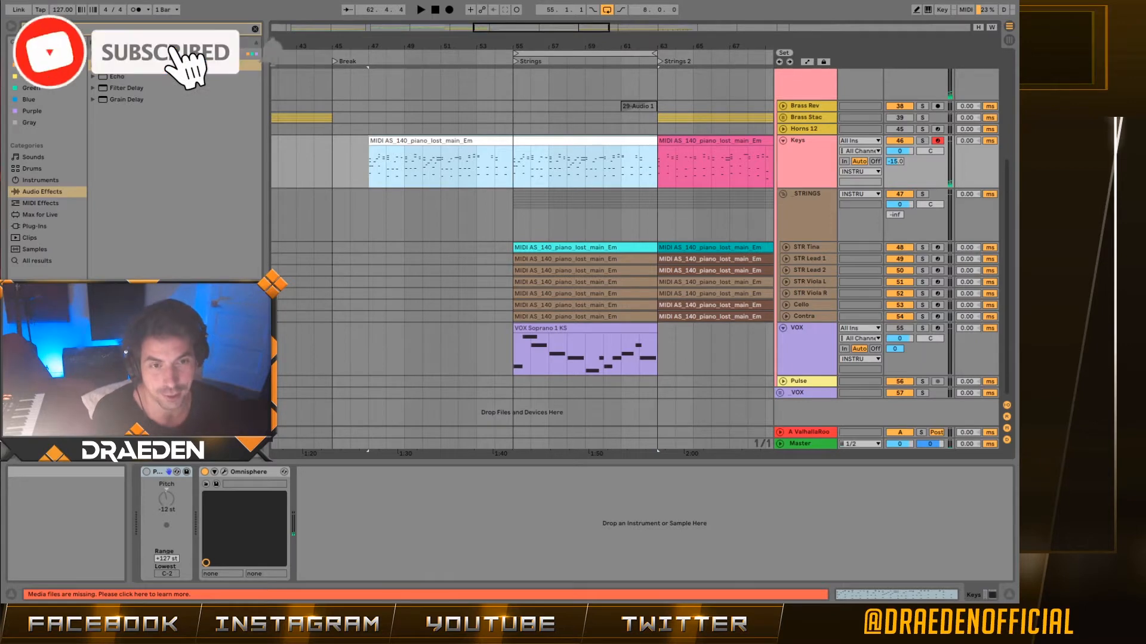
{"action": "left_click", "coordinate": [522, 170]}
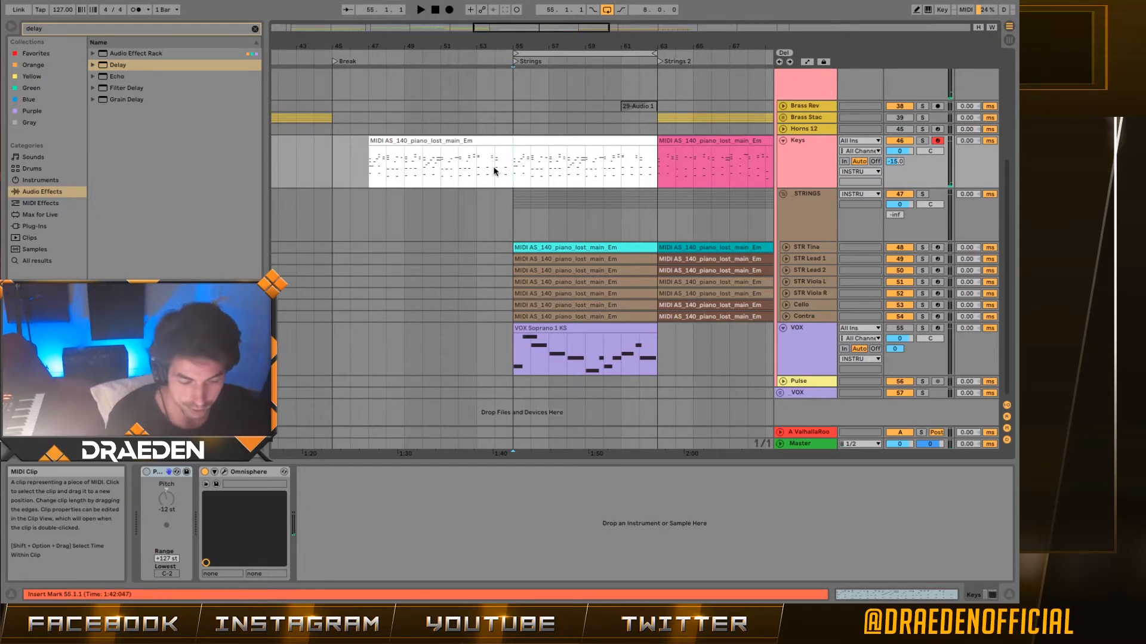
{"action": "key", "text": "super+e"}
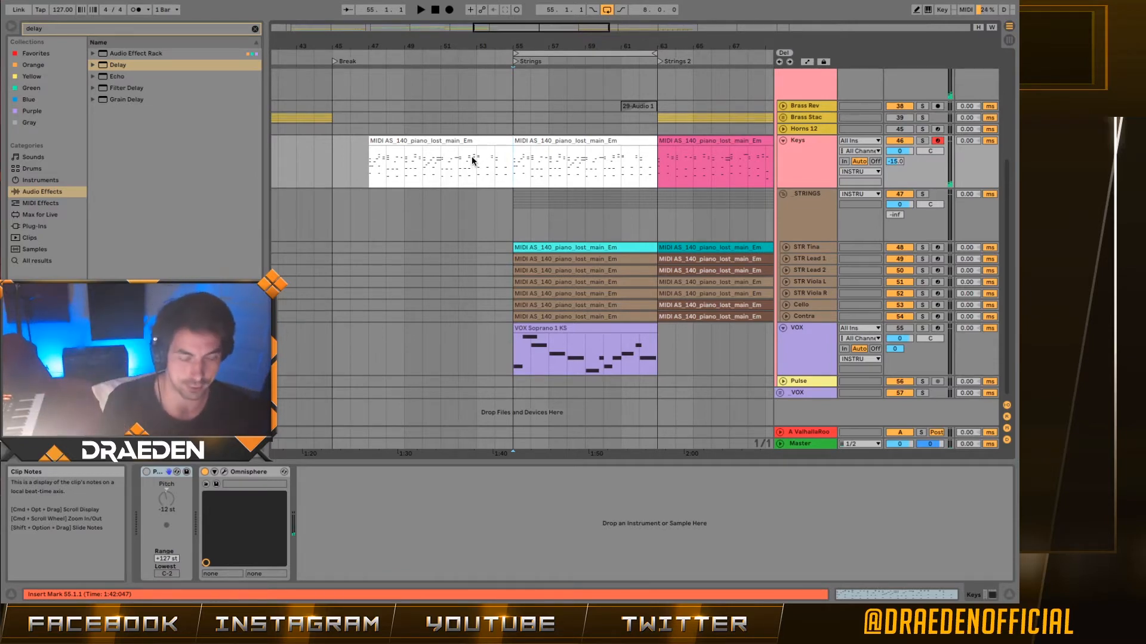
Open the Keys clip starting at bar 47 in an enlarged note editor and play it while examining its low and high notes
{"action": "left_click", "coordinate": [468, 142]}
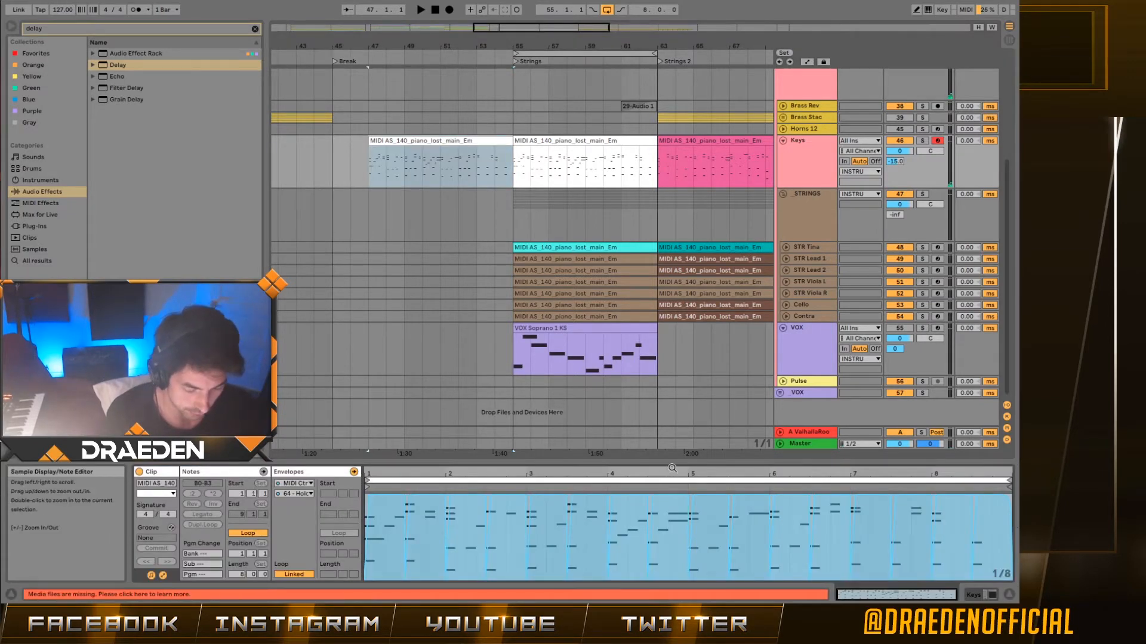
{"action": "left_click_drag", "start_coordinate": [673, 464], "coordinate": [676, 307]}
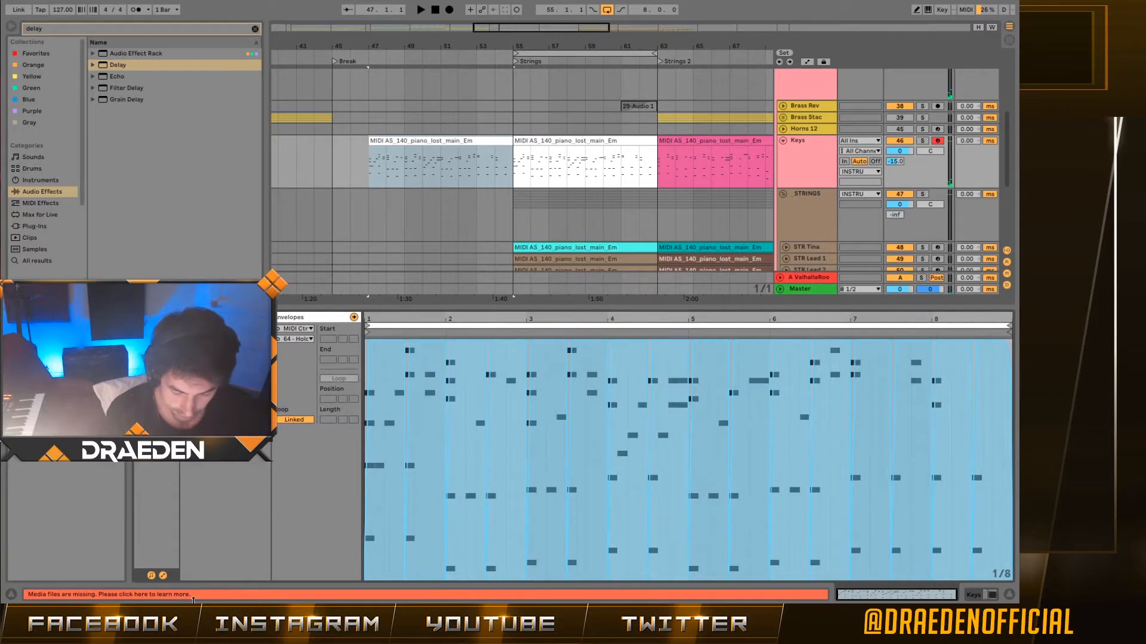
{"action": "key", "text": "space"}
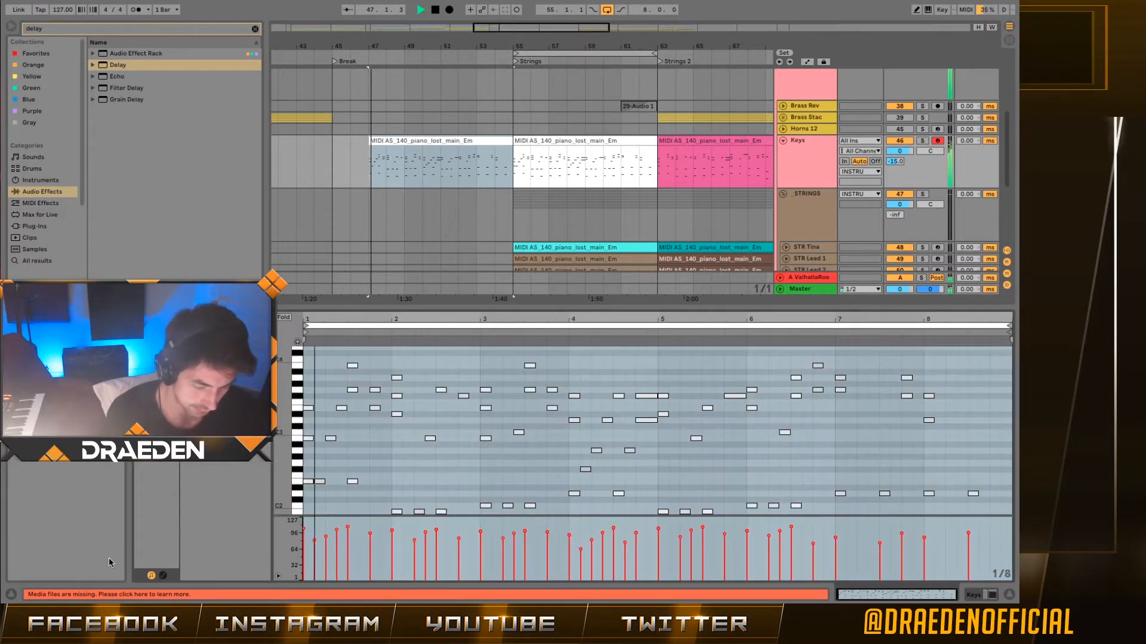
{"action": "scroll", "coordinate": [484, 457], "scroll_direction": "down", "scroll_amount": 5}
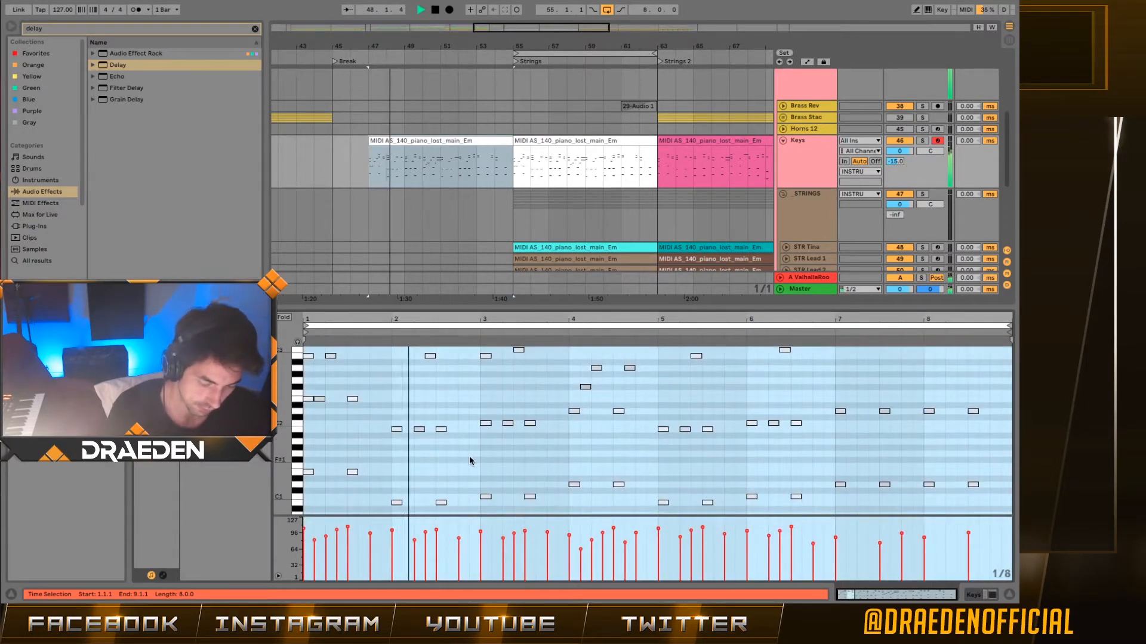
{"action": "left_click", "coordinate": [469, 456]}
{"action": "scroll", "coordinate": [491, 462], "scroll_direction": "up", "scroll_amount": 6}
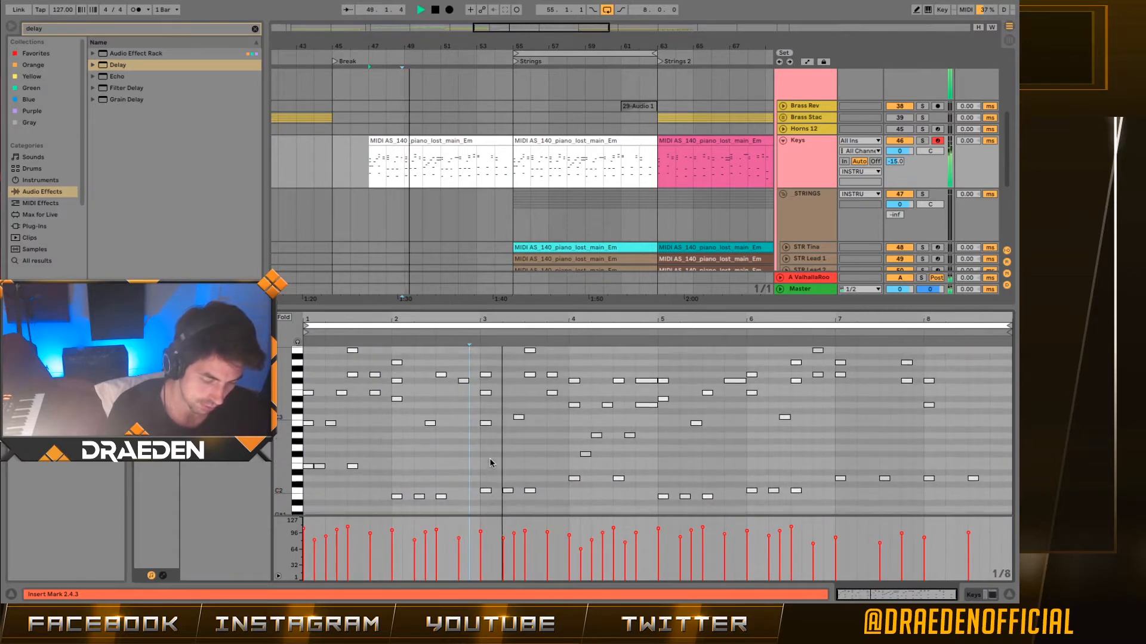
{"action": "scroll", "coordinate": [490, 461], "scroll_direction": "down", "scroll_amount": 3}
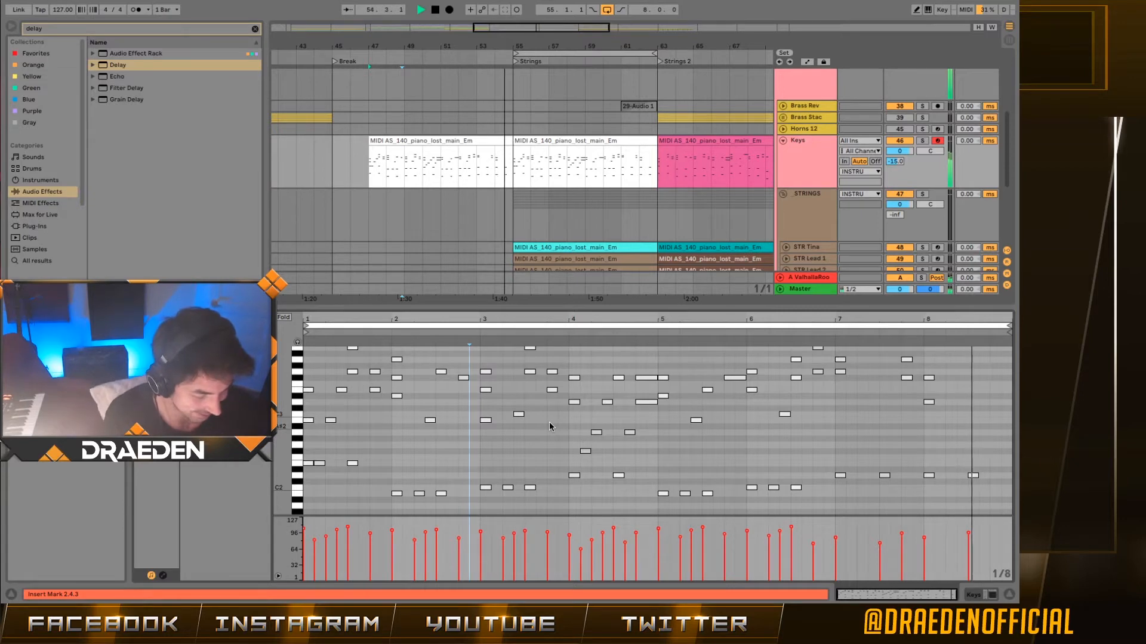
{"action": "key", "text": "space"}
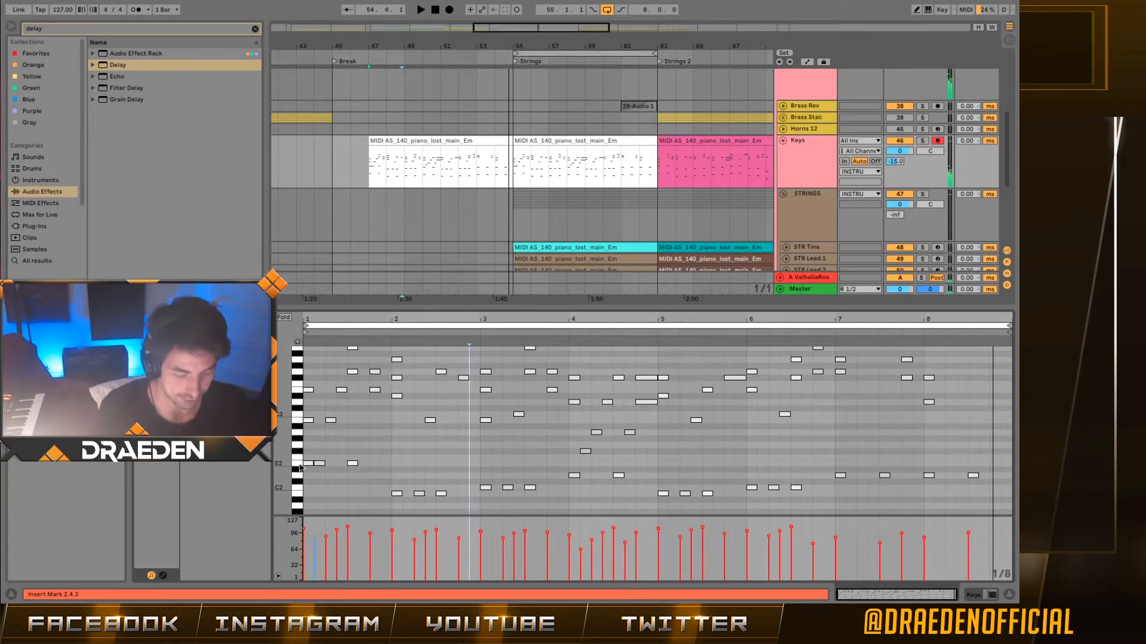
{"action": "left_click", "coordinate": [481, 141]}
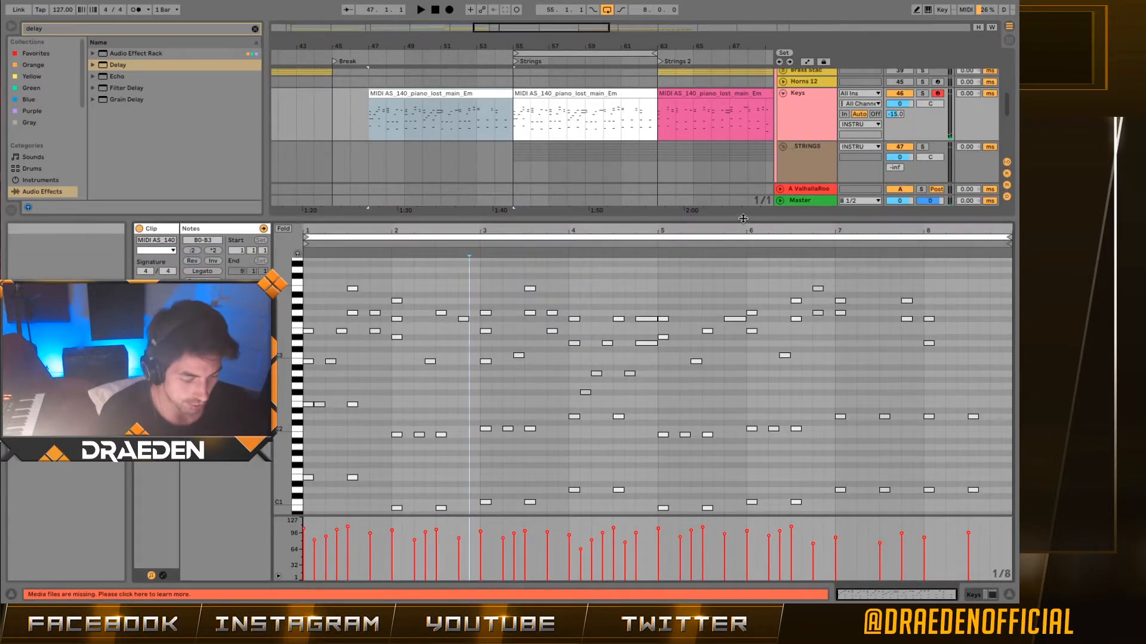
{"action": "left_click_drag", "start_coordinate": [744, 219], "coordinate": [754, 387]}
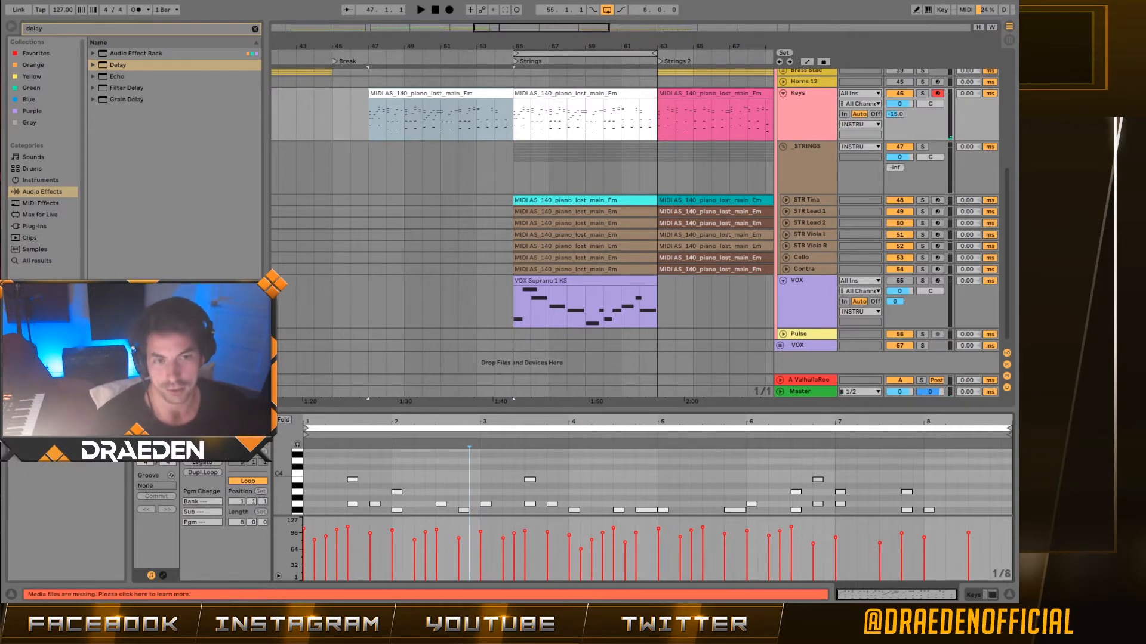
Unfold the STR Tina and Contra tracks and show the device chain of each
{"action": "left_click", "coordinate": [786, 200]}
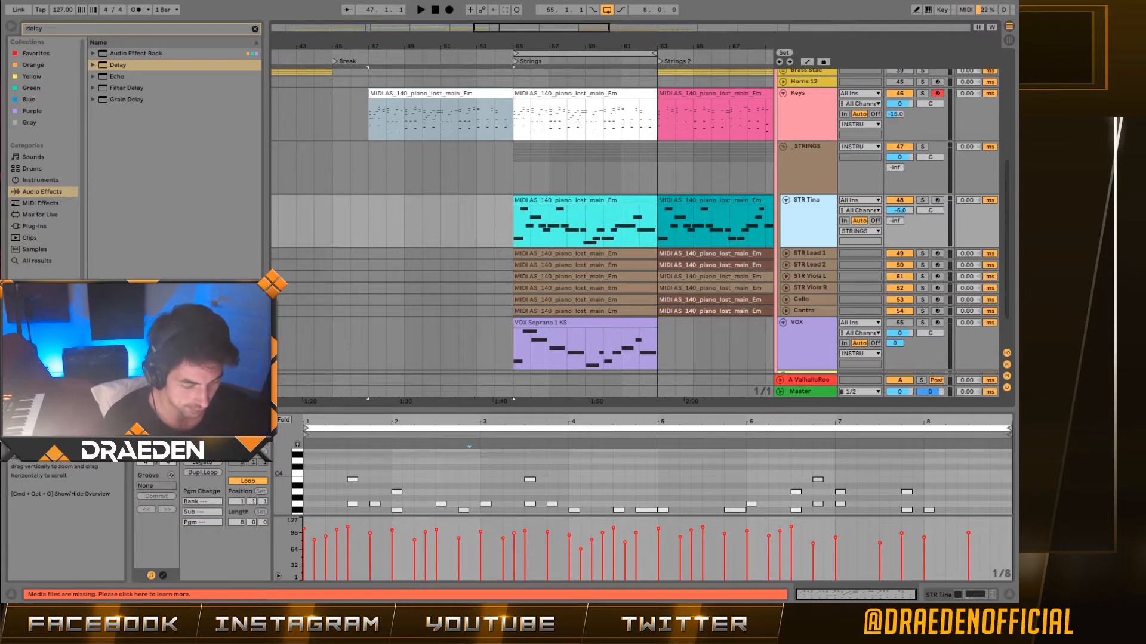
{"action": "double_click", "coordinate": [809, 235]}
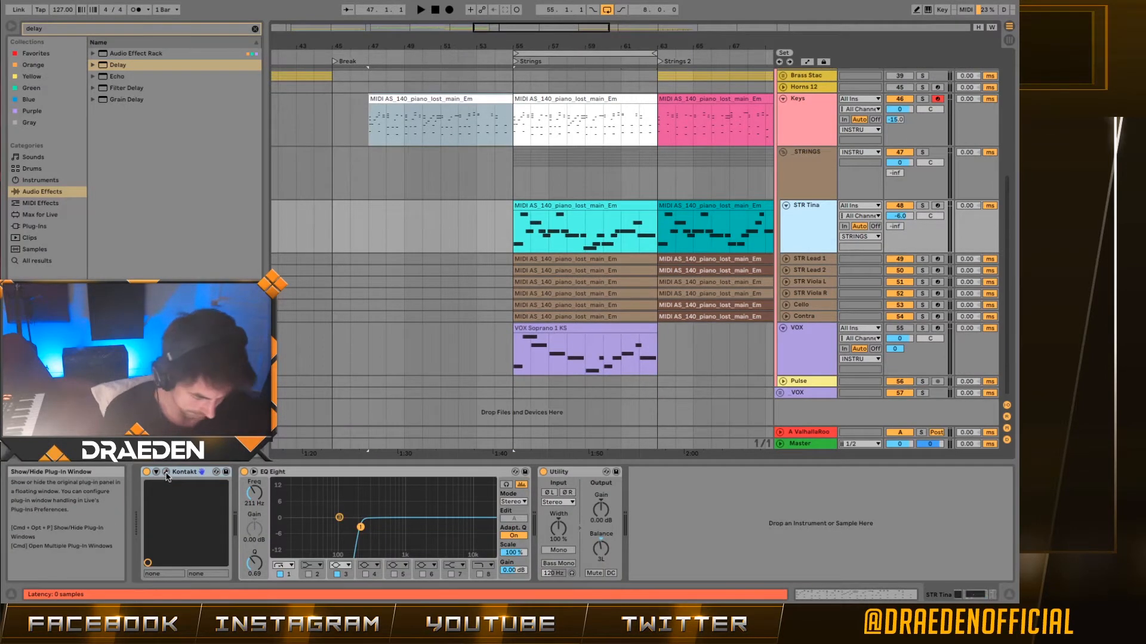
{"action": "left_click", "coordinate": [786, 316]}
{"action": "scroll", "coordinate": [770, 322], "scroll_direction": "down", "scroll_amount": 2}
{"action": "left_click", "coordinate": [813, 300]}
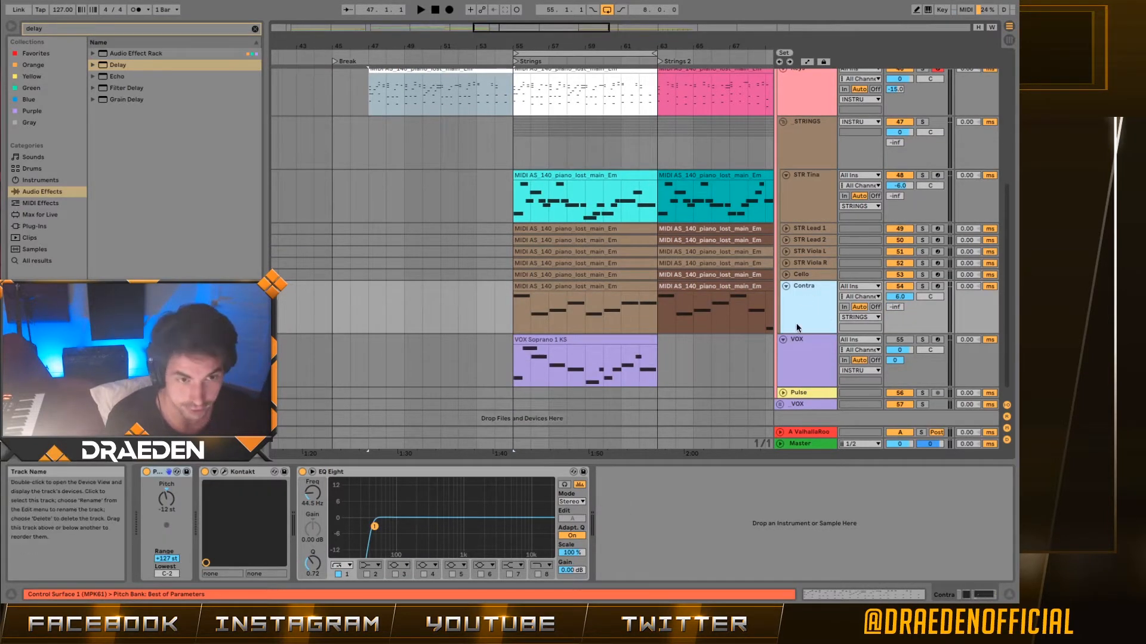
Open the Contra and Keys clips at bar 55 together in an enlarged note editor and compare the Contra line with the piano's bass notes
{"action": "key", "text": "ctrl+z"}
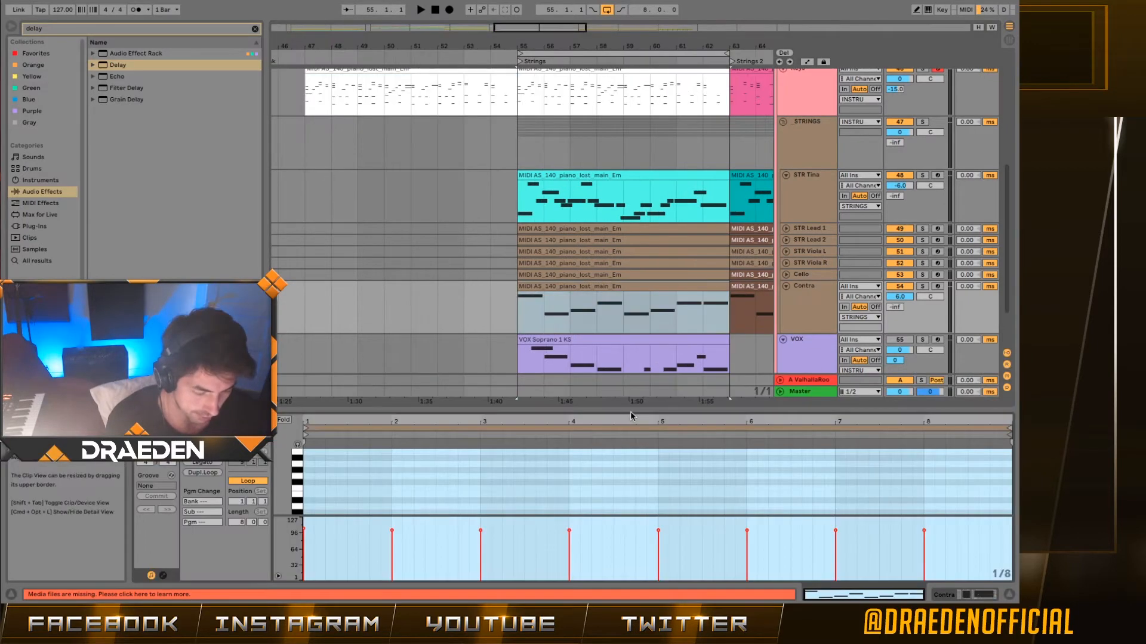
{"action": "scroll", "coordinate": [614, 86], "scroll_direction": "up", "scroll_amount": 2}
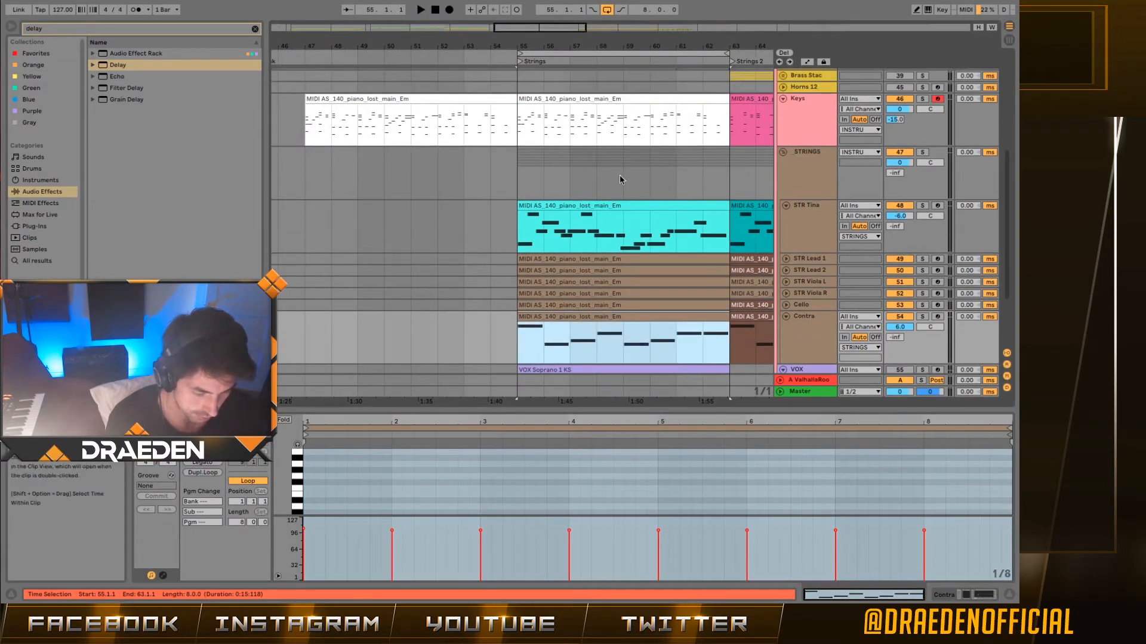
{"action": "left_click", "coordinate": [610, 100], "text": "super"}
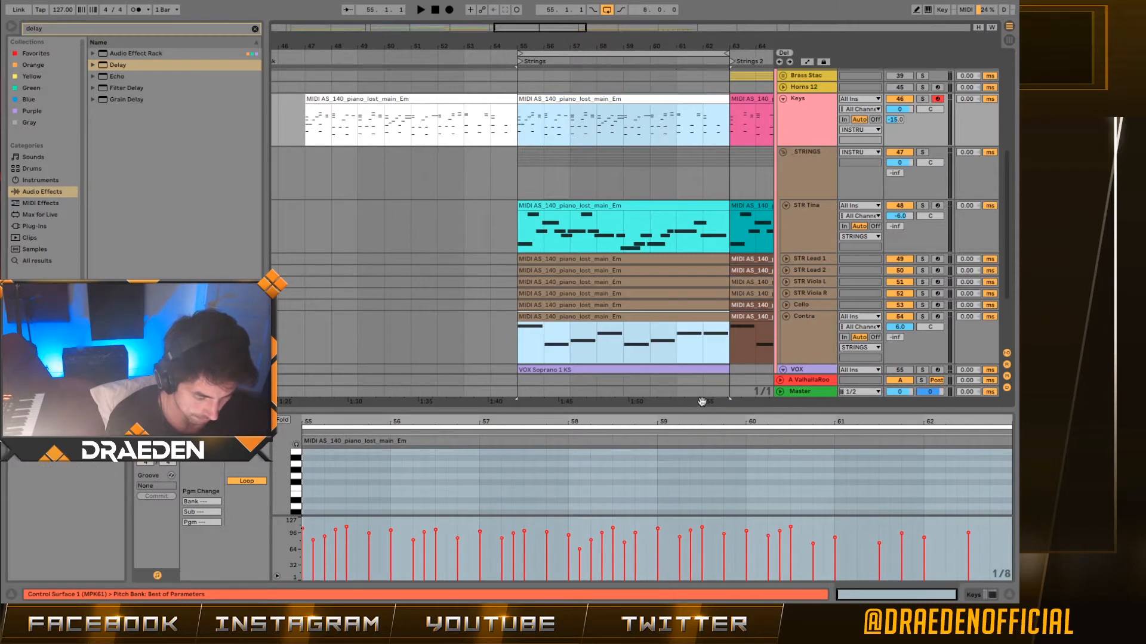
{"action": "left_click_drag", "start_coordinate": [702, 410], "coordinate": [702, 77]}
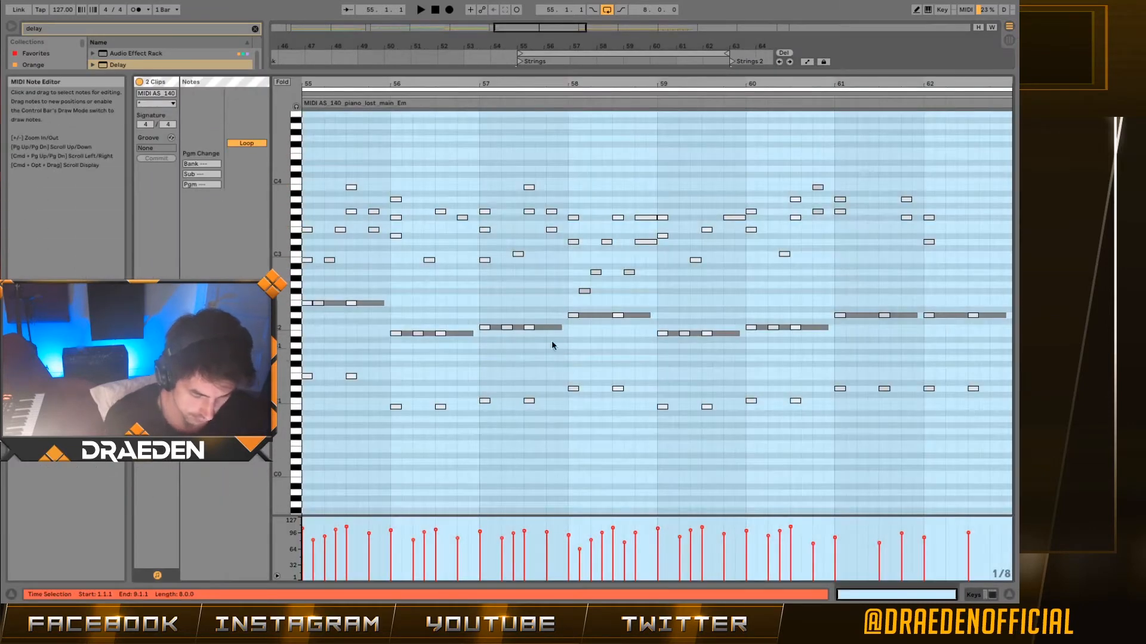
{"action": "left_click", "coordinate": [370, 304]}
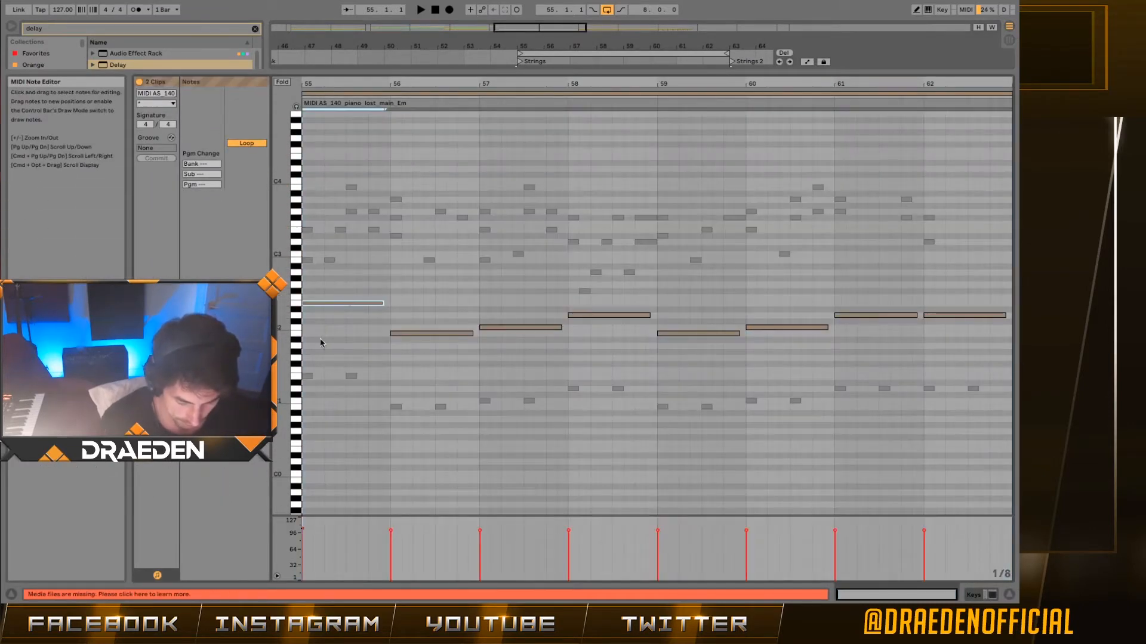
{"action": "left_click", "coordinate": [328, 260]}
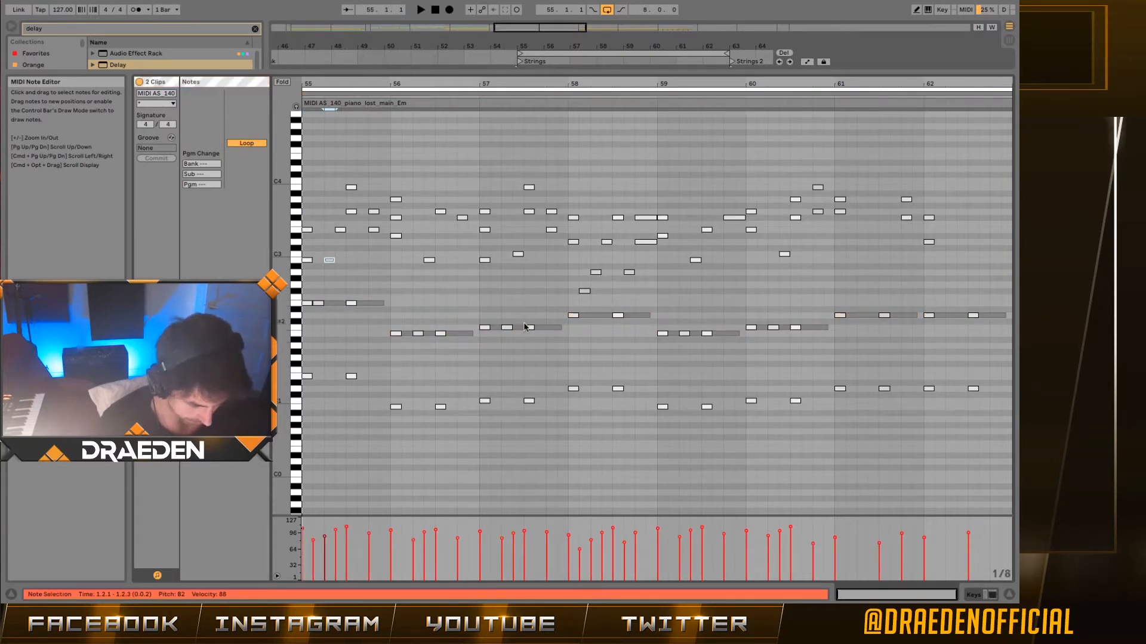
{"action": "left_click", "coordinate": [743, 291]}
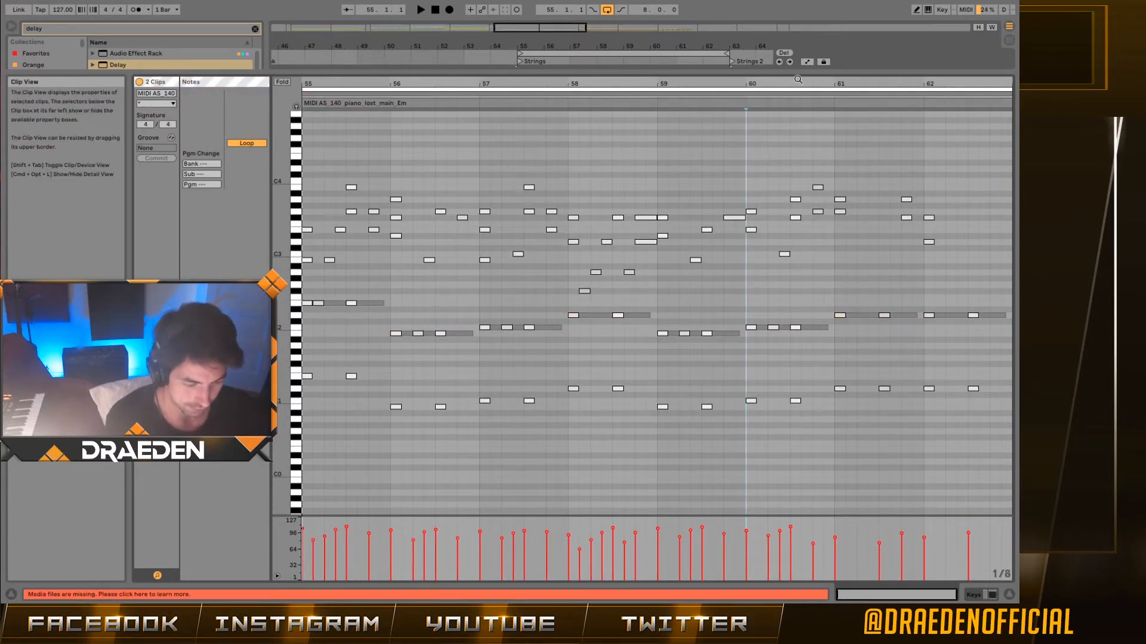
{"action": "left_click_drag", "start_coordinate": [796, 73], "coordinate": [796, 87]}
{"action": "key", "text": "shift+Tab"}
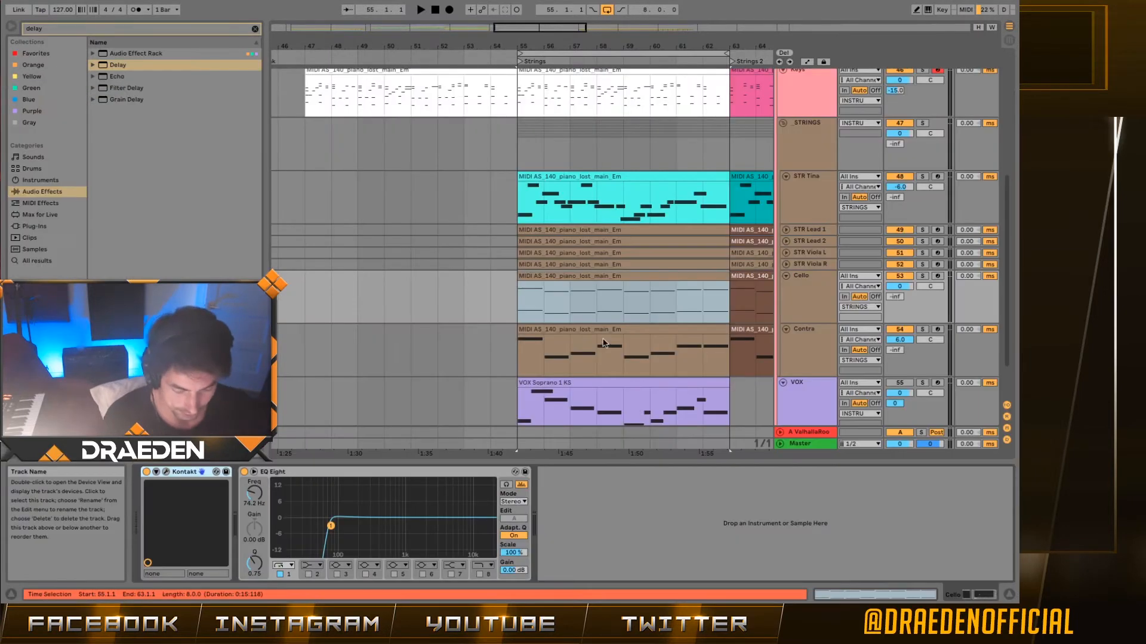
Open the Cello clip at bar 55 in an enlarged note editor and add the Keys clip to the same view
{"action": "double_click", "coordinate": [678, 273]}
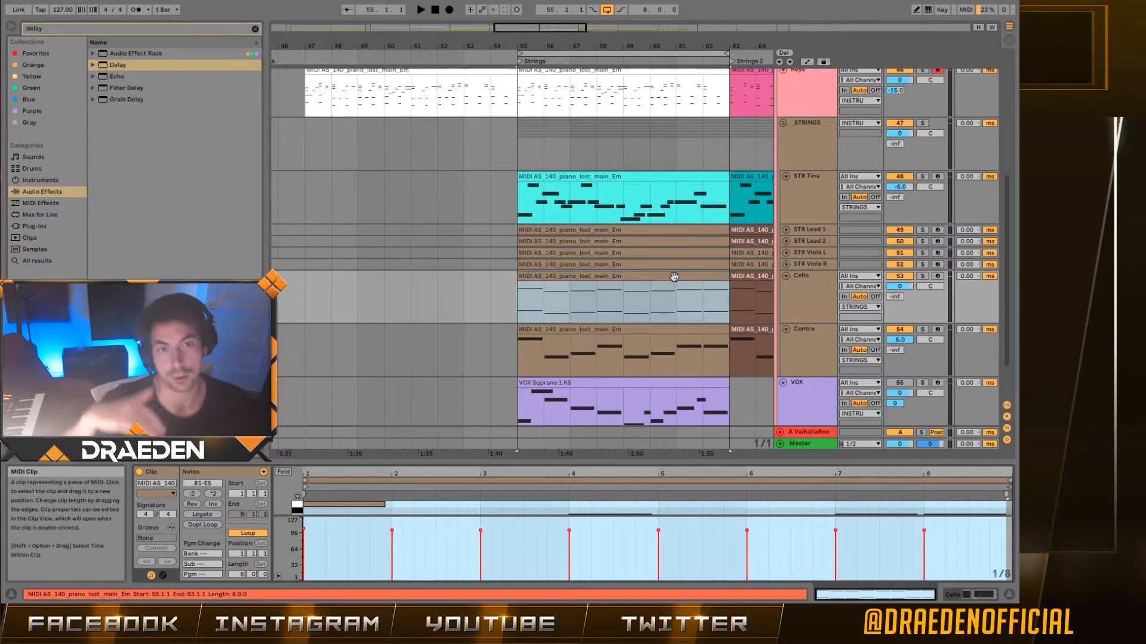
{"action": "left_click", "coordinate": [634, 275]}
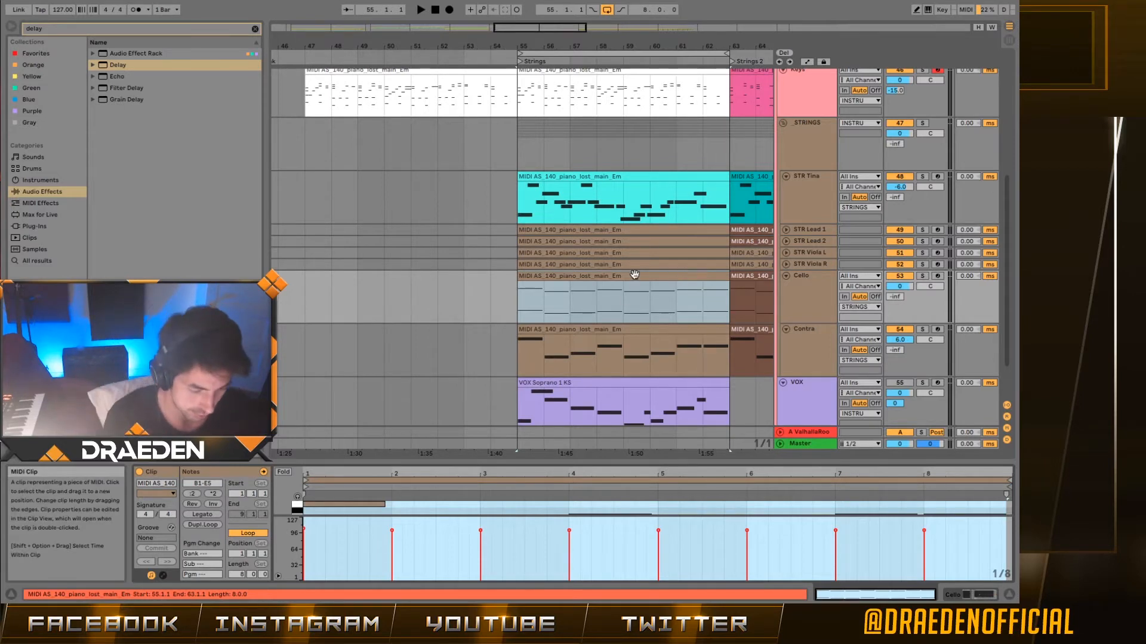
{"action": "left_click_drag", "start_coordinate": [686, 460], "coordinate": [674, 246]}
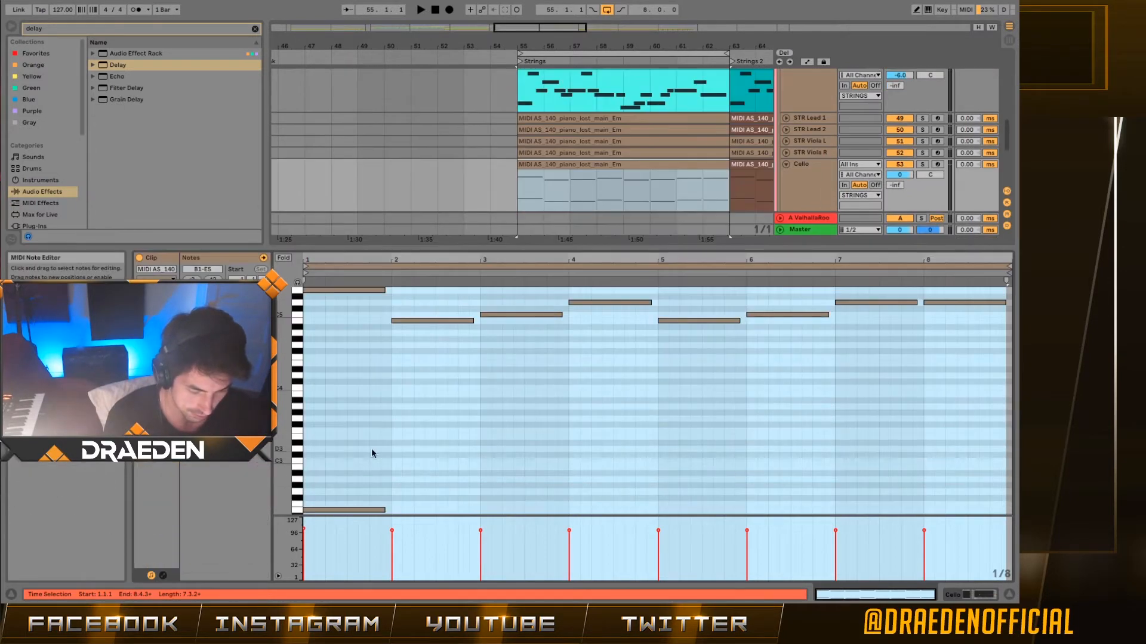
{"action": "scroll", "coordinate": [605, 103], "scroll_direction": "up", "scroll_amount": 4}
{"action": "left_click", "coordinate": [603, 93], "text": "ctrl"}
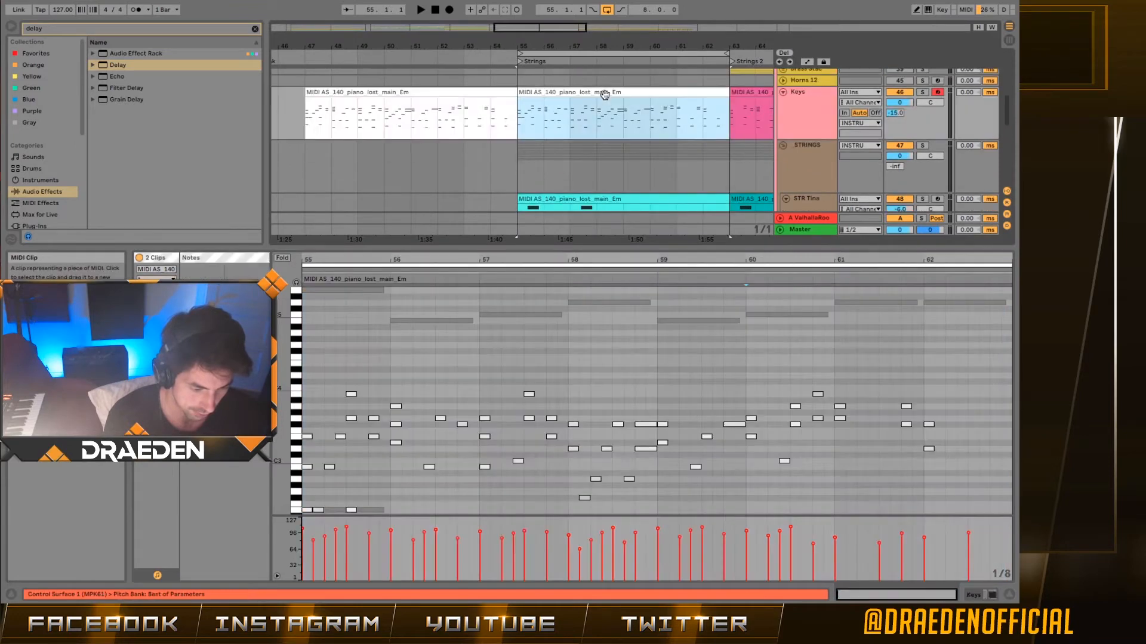
Examine the Cello clip's lower and upper octave notes against the piano notes across the whole pitch range
{"action": "scroll", "coordinate": [540, 385], "scroll_direction": "down", "scroll_amount": 2}
{"action": "scroll", "coordinate": [539, 385], "scroll_direction": "down", "scroll_amount": 3}
{"action": "left_click", "coordinate": [462, 396]}
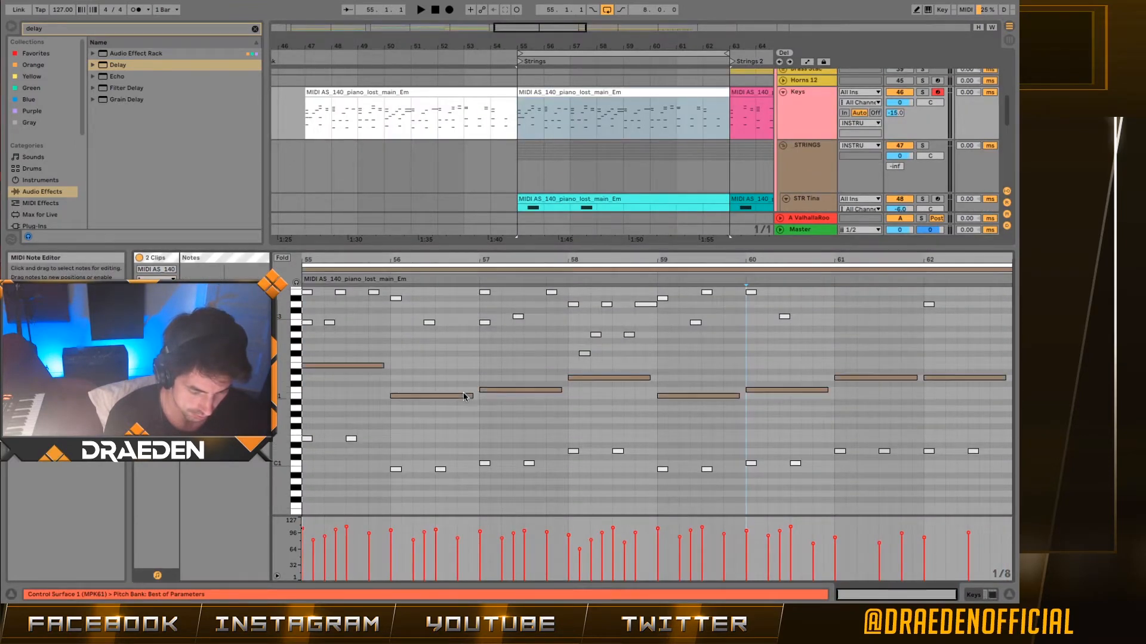
{"action": "scroll", "coordinate": [444, 401], "scroll_direction": "up", "scroll_amount": 3}
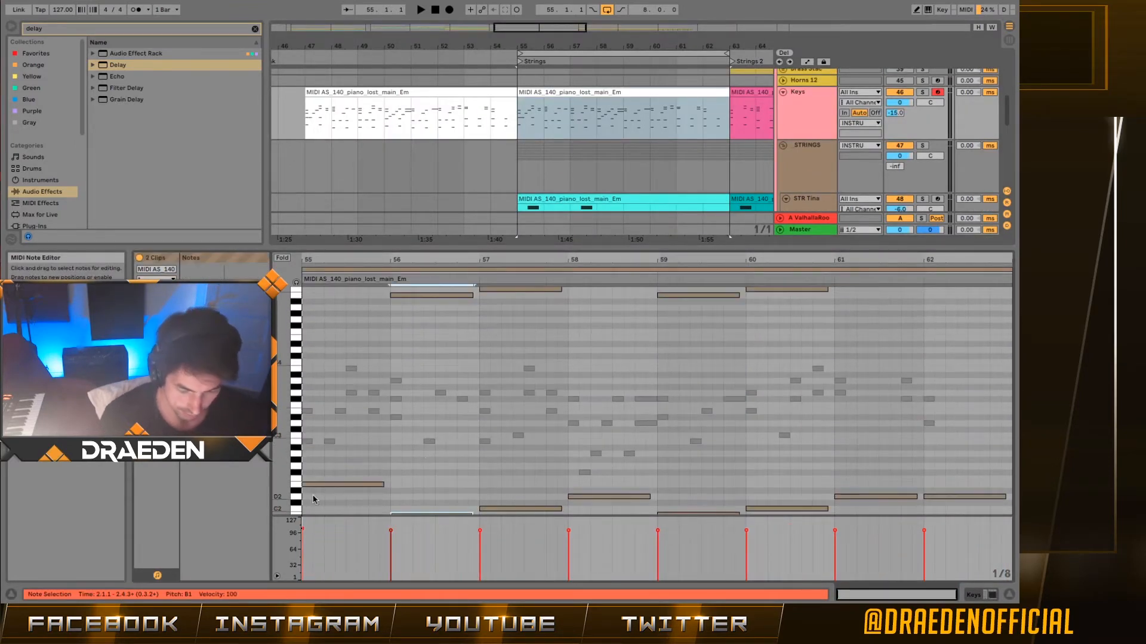
{"action": "key", "text": "shift+Up"}
{"action": "key", "text": "shift+Up"}
{"action": "key", "text": "shift+Up"}
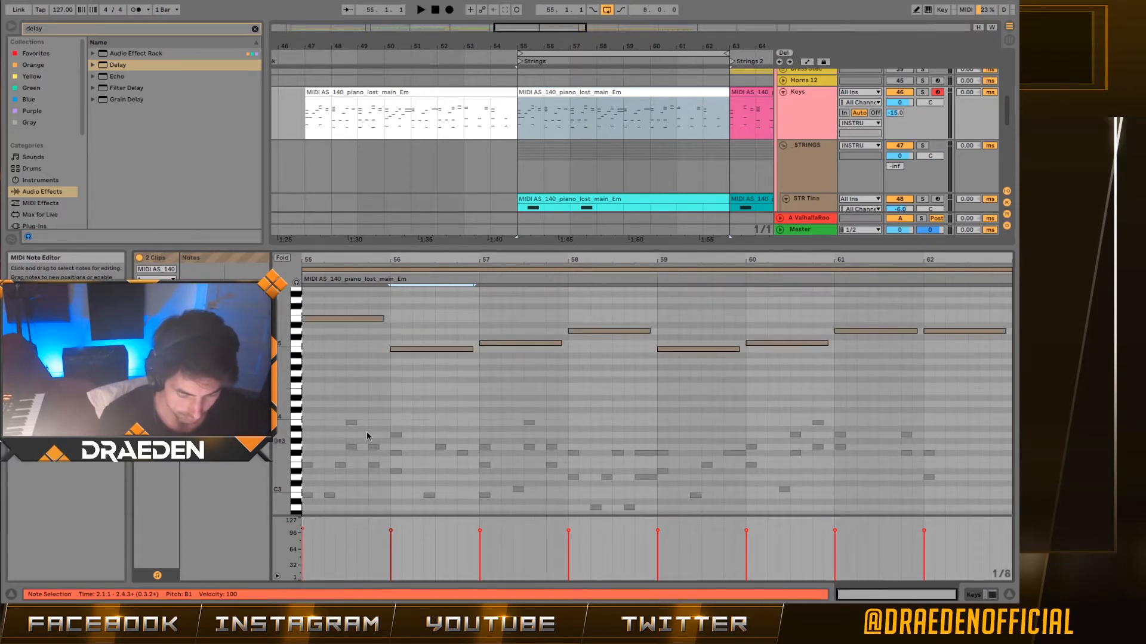
{"action": "scroll", "coordinate": [501, 326], "scroll_direction": "down", "scroll_amount": 2}
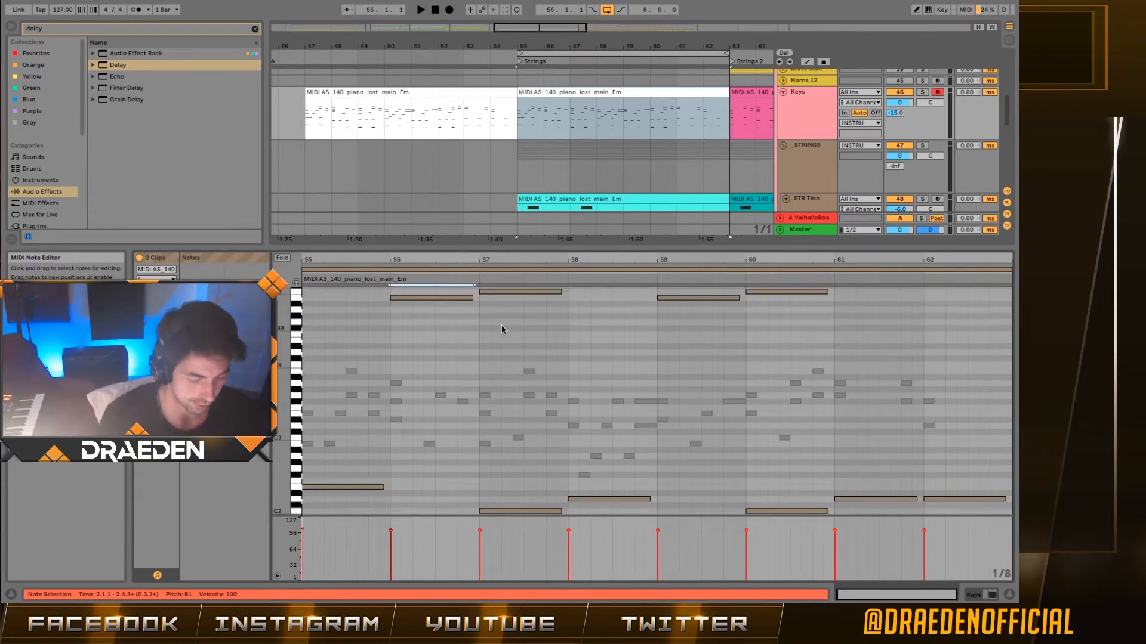
{"action": "left_click_drag", "start_coordinate": [690, 247], "coordinate": [616, 409]}
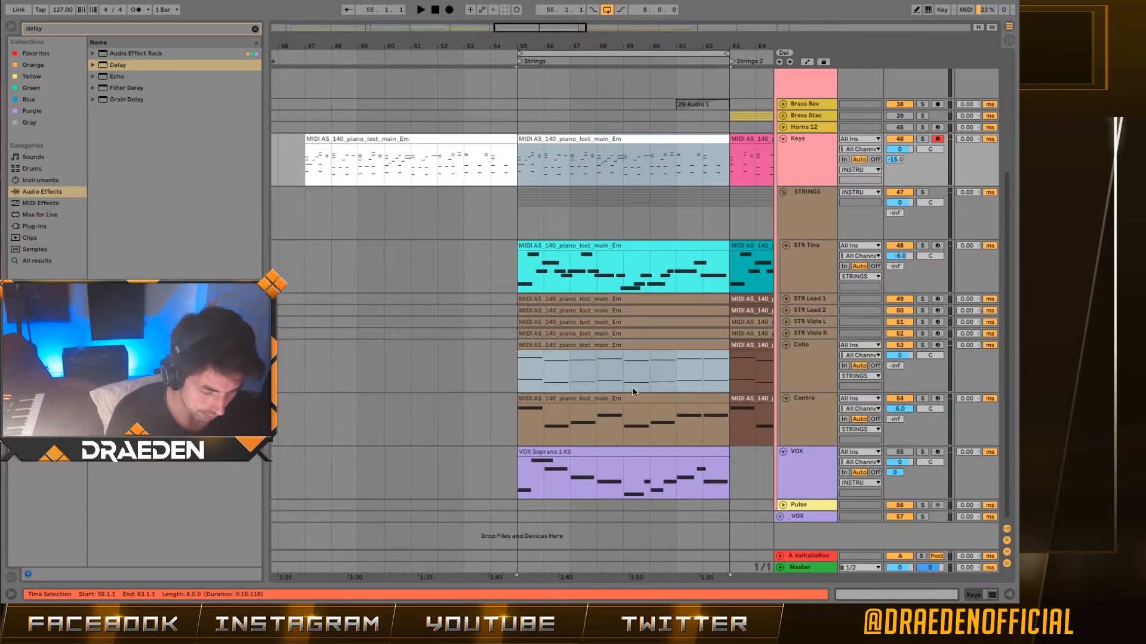
Solo the Contra track and play it from bar 55 with the Master track's Spectrum analyzer shown
{"action": "double_click", "coordinate": [632, 398]}
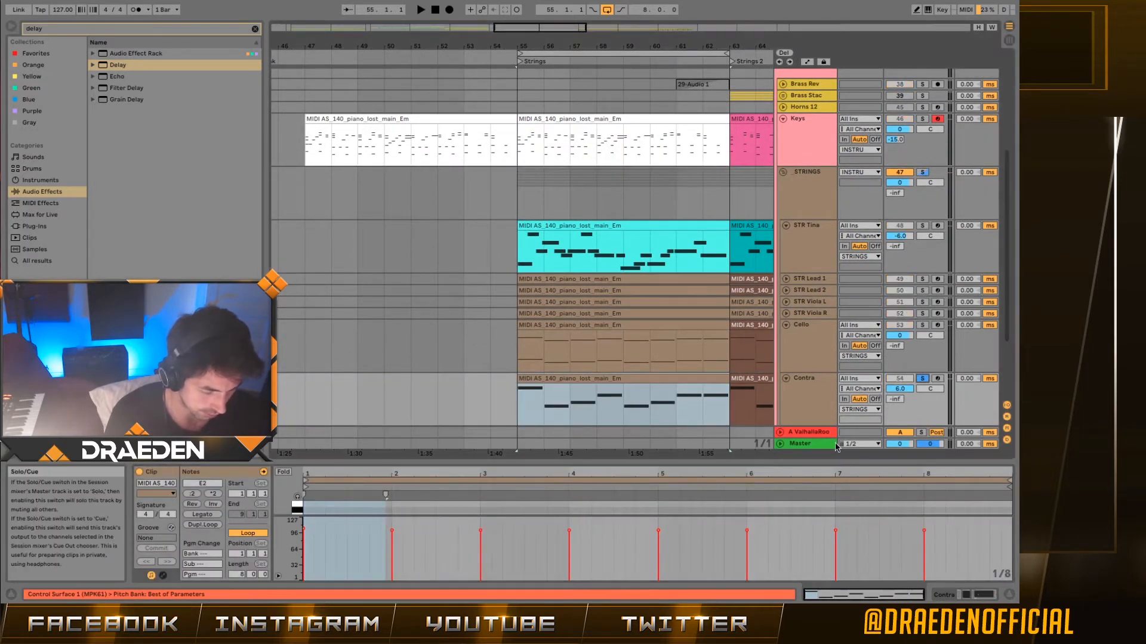
{"action": "left_click", "coordinate": [836, 447]}
{"action": "scroll", "coordinate": [835, 400], "scroll_direction": "down", "scroll_amount": 2}
{"action": "key", "text": "space"}
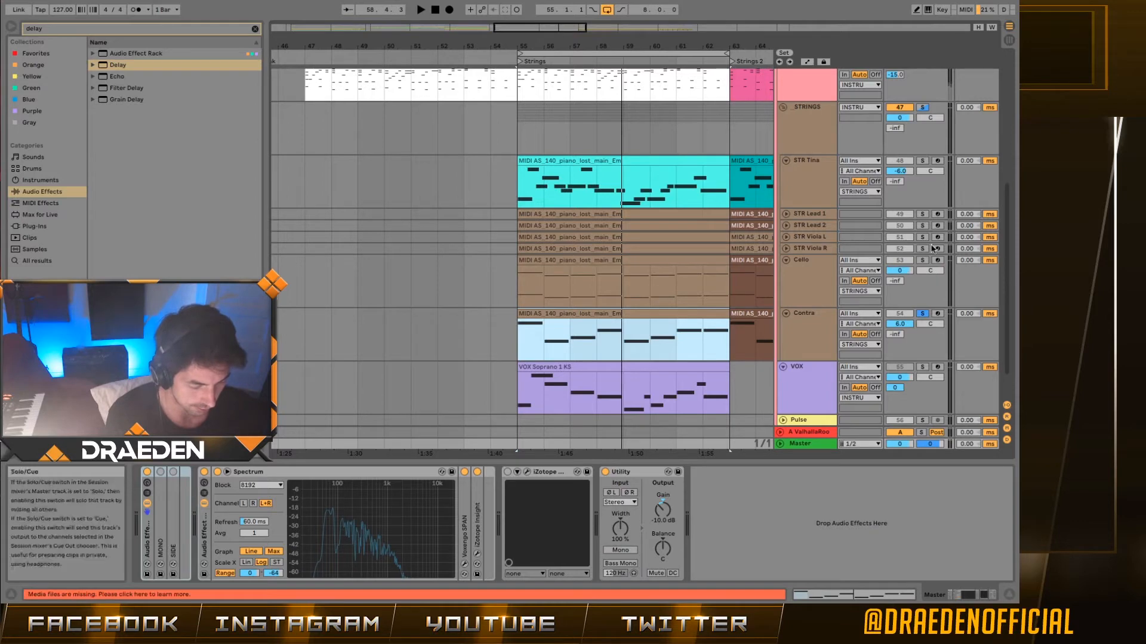
Play the Cello track soloed from bar 55, and play it again with Contra added to the solo
{"action": "left_click", "coordinate": [923, 262]}
{"action": "key", "text": "space"}
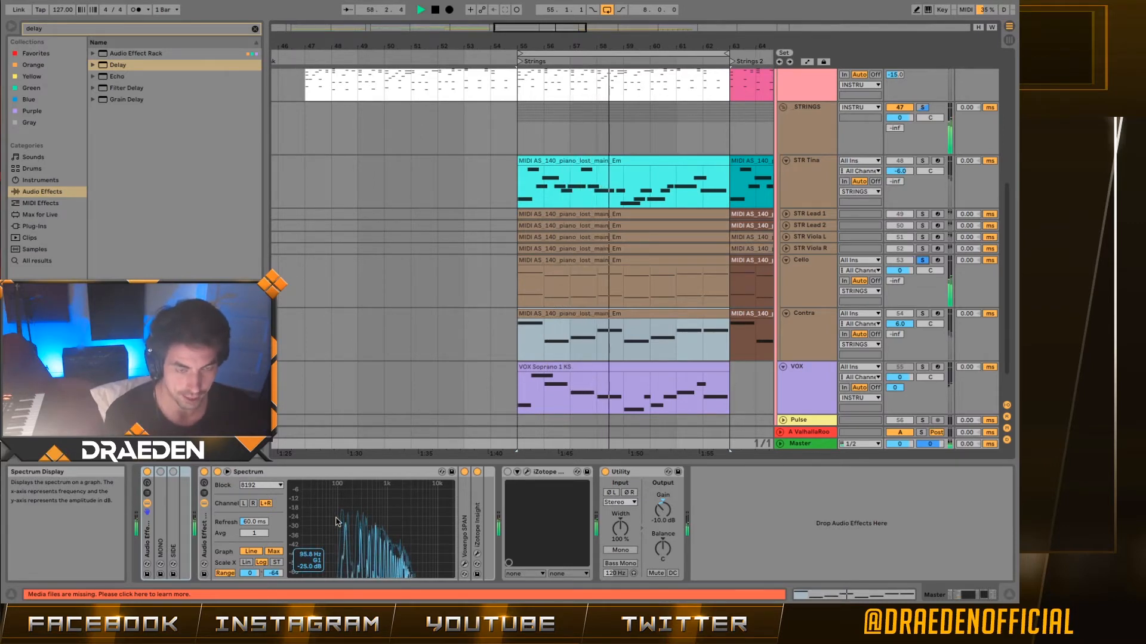
{"action": "key", "text": "space"}
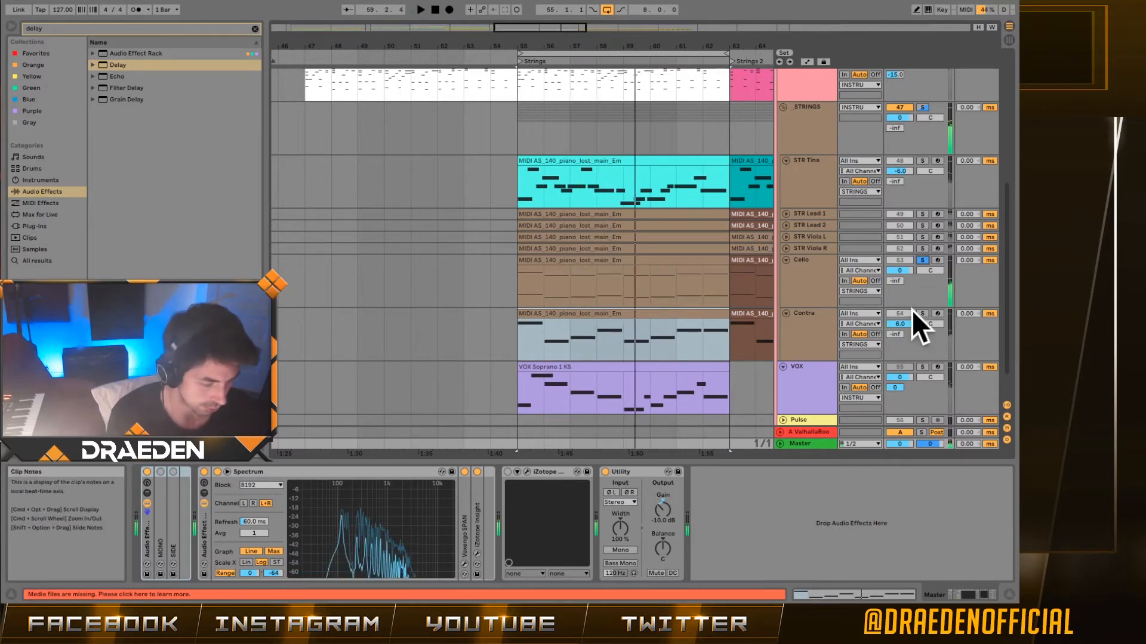
{"action": "left_click", "coordinate": [927, 314]}
{"action": "key", "text": "space"}
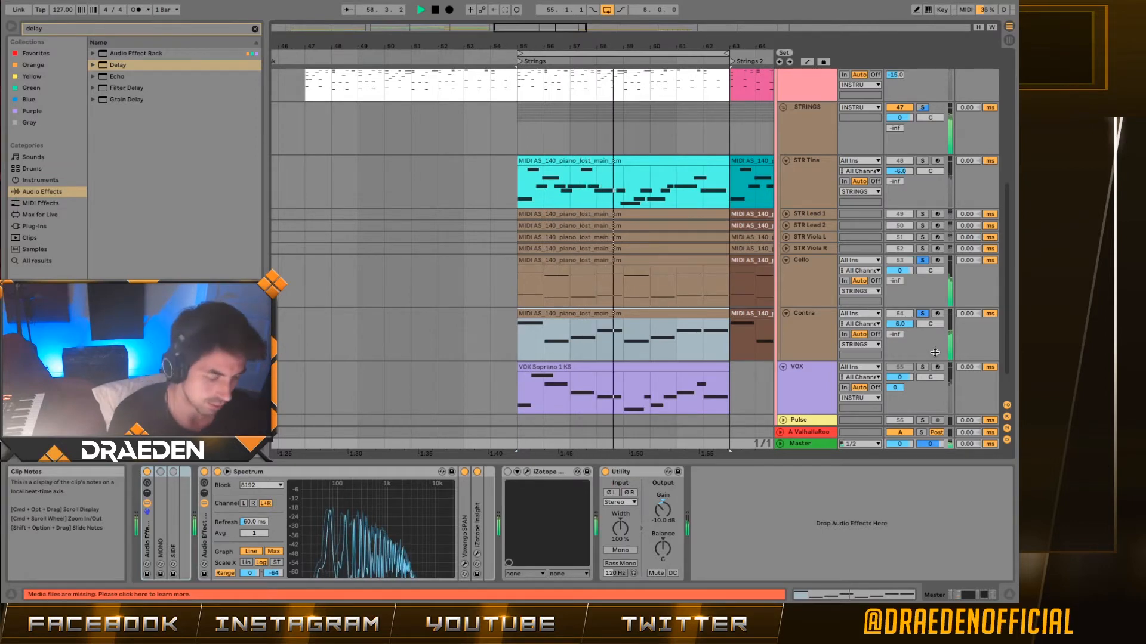
{"action": "key", "text": "space"}
Unfold the STR Viola L and STR Viola R tracks and play STR Viola L soloed from bar 55
{"action": "left_click", "coordinate": [785, 248]}
{"action": "left_click", "coordinate": [786, 237]}
{"action": "left_click", "coordinate": [810, 324]}
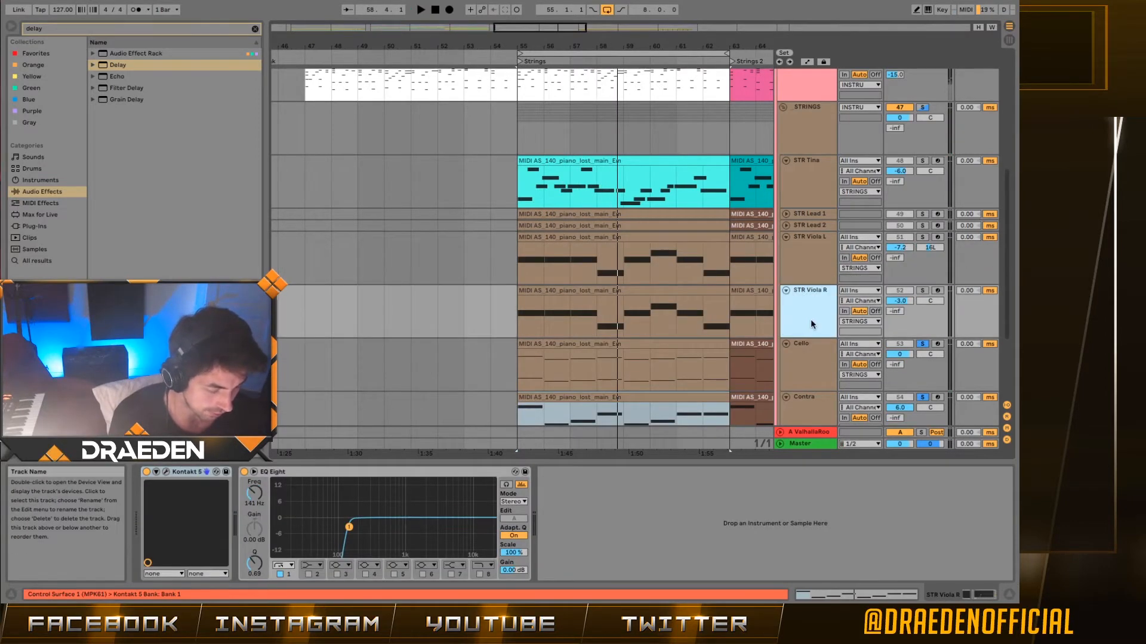
{"action": "left_click", "coordinate": [922, 290]}
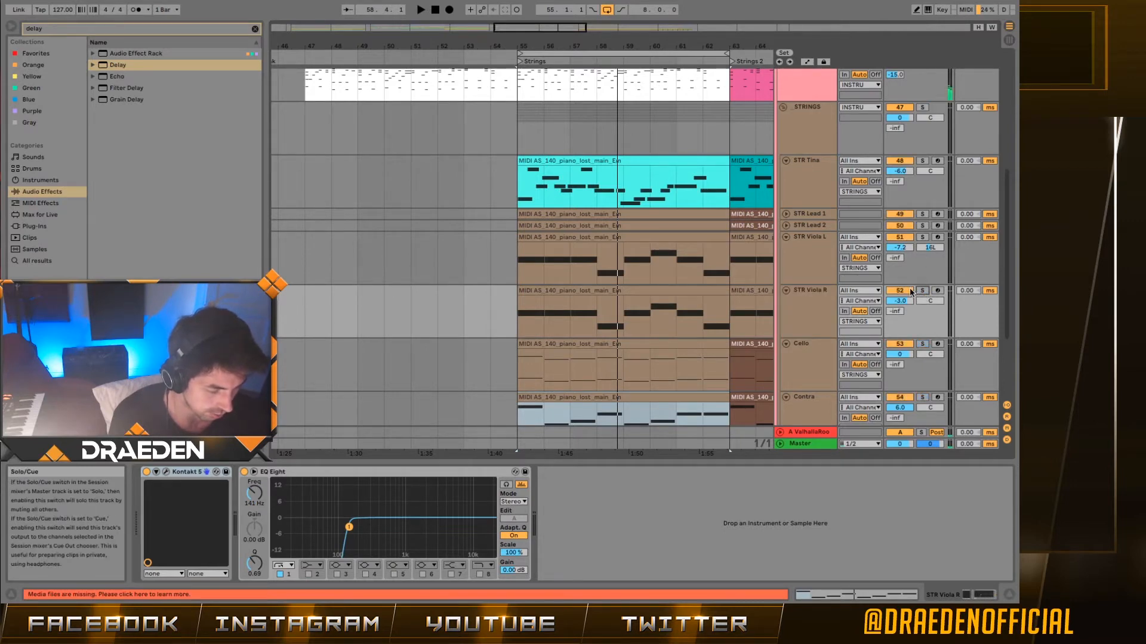
{"action": "left_click", "coordinate": [922, 238]}
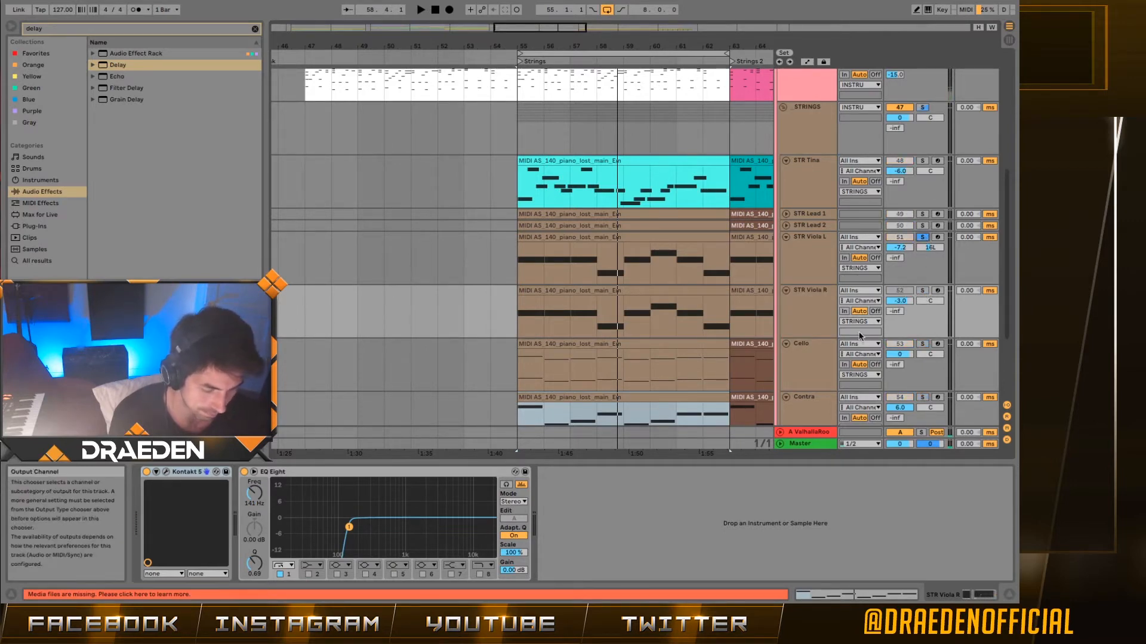
{"action": "key", "text": "space"}
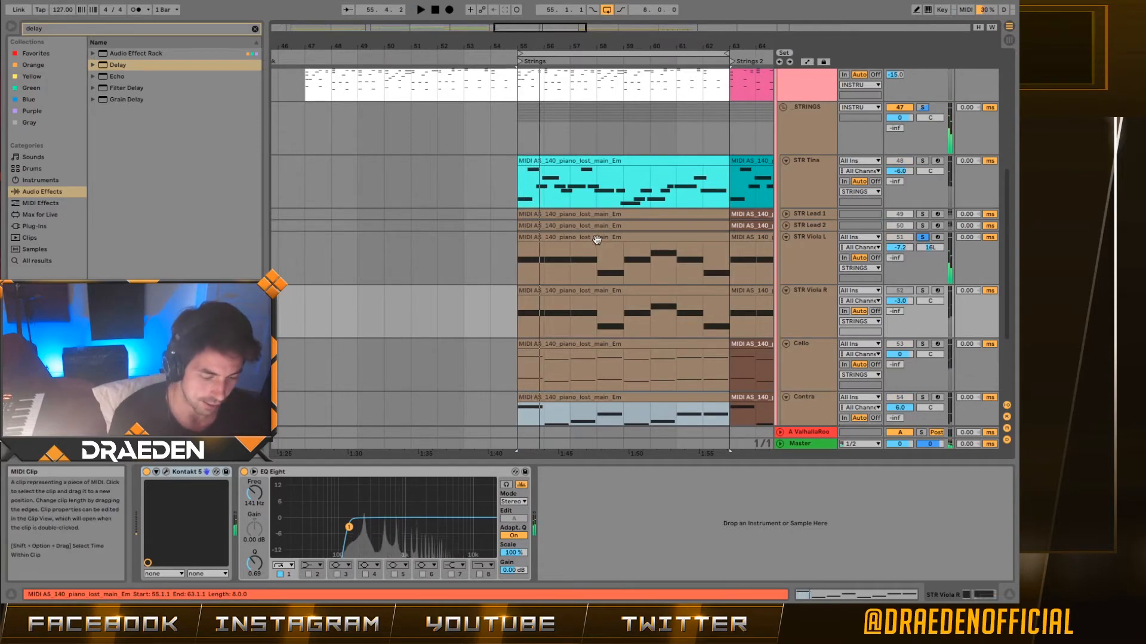
Open the STR Viola L and Keys clips at bar 55 together in an enlarged note editor
{"action": "left_click", "coordinate": [597, 240]}
{"action": "scroll", "coordinate": [602, 243], "scroll_direction": "up", "scroll_amount": 2}
{"action": "left_click", "coordinate": [628, 106], "text": "super"}
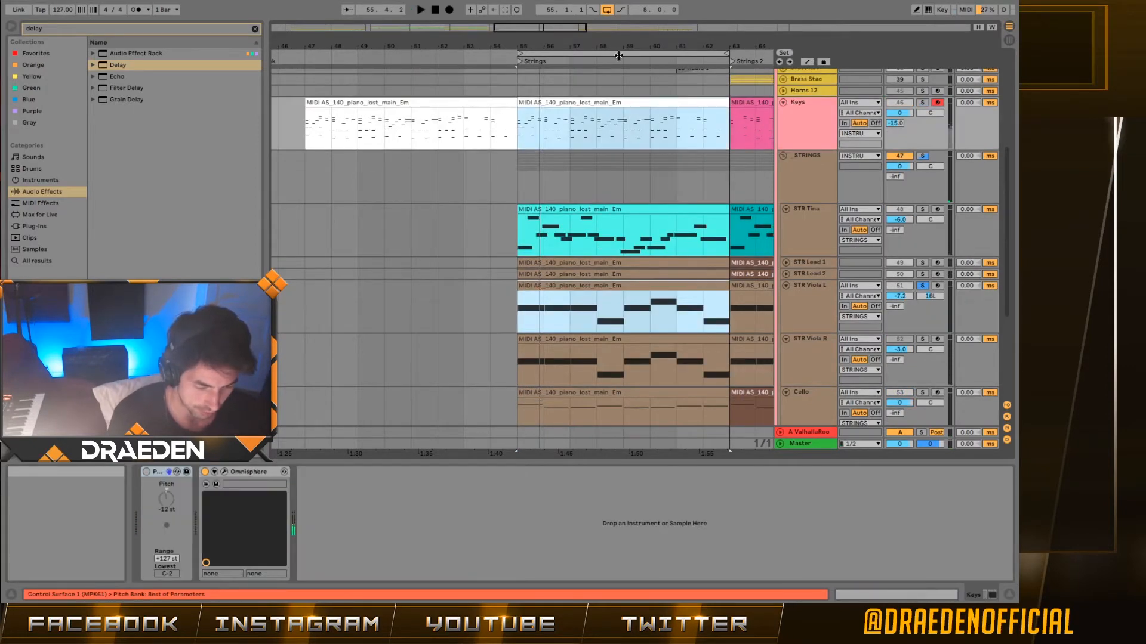
{"action": "key", "text": "shift+Tab"}
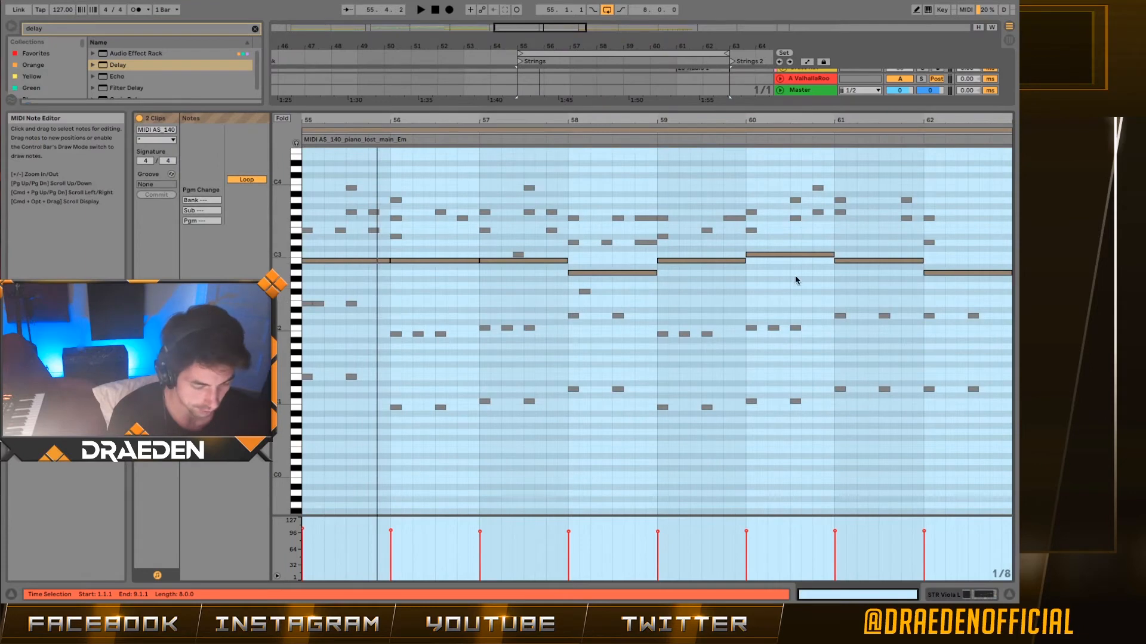
Play the soloed viola line from bar 55 and compare its long notes with the piano's notes around C3
{"action": "left_click", "coordinate": [433, 283]}
{"action": "key", "text": "super+a"}
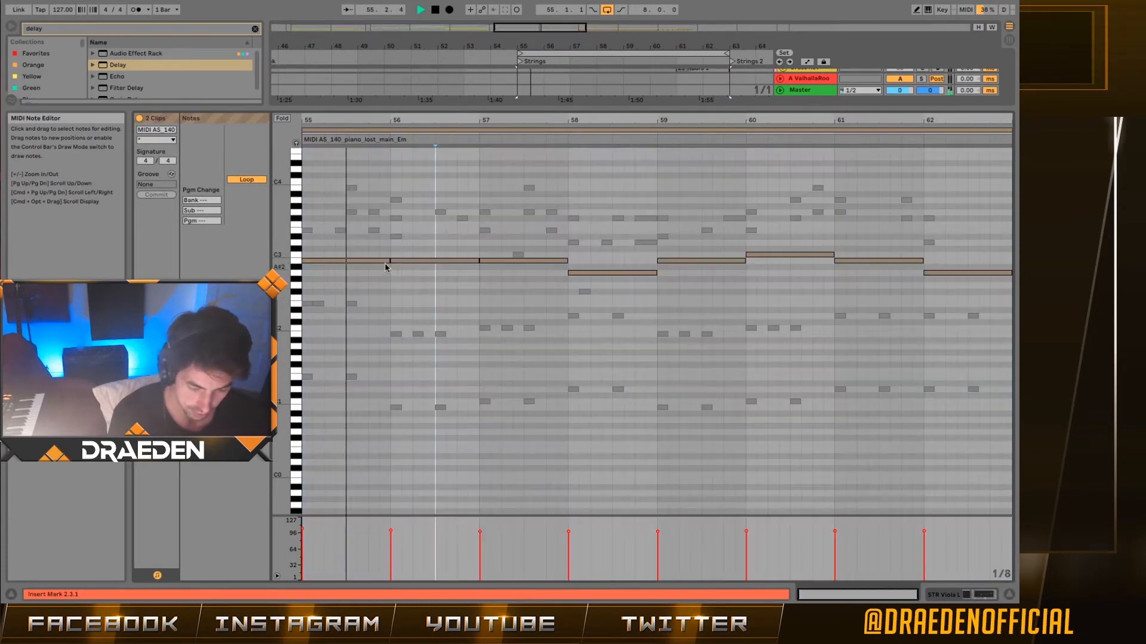
{"action": "left_click", "coordinate": [395, 236]}
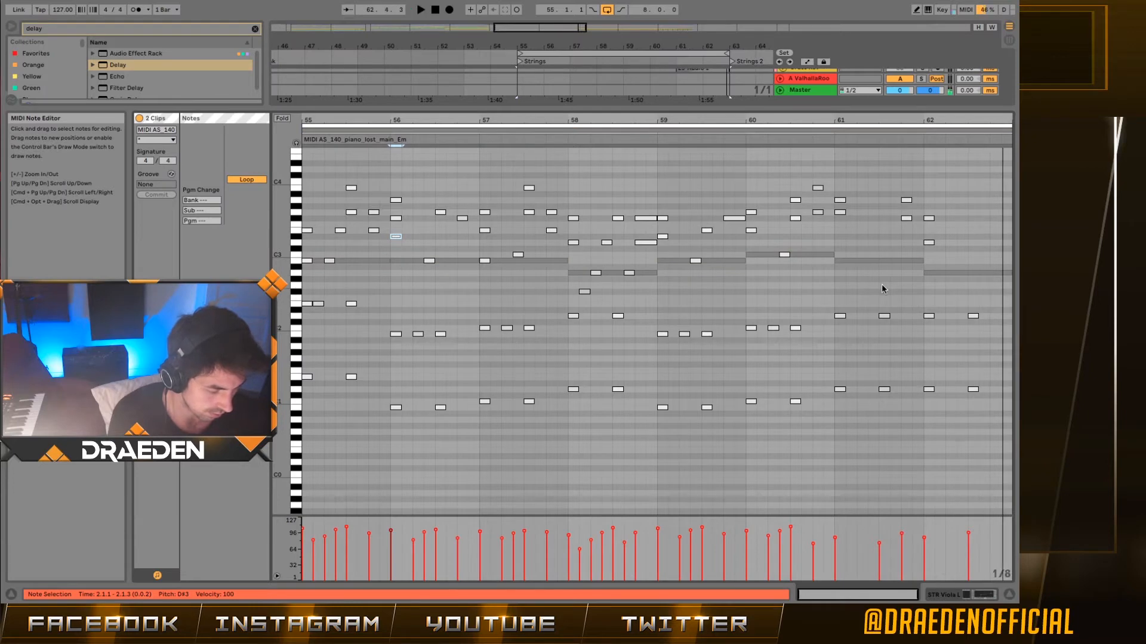
{"action": "key", "text": "space"}
{"action": "left_click", "coordinate": [879, 327]}
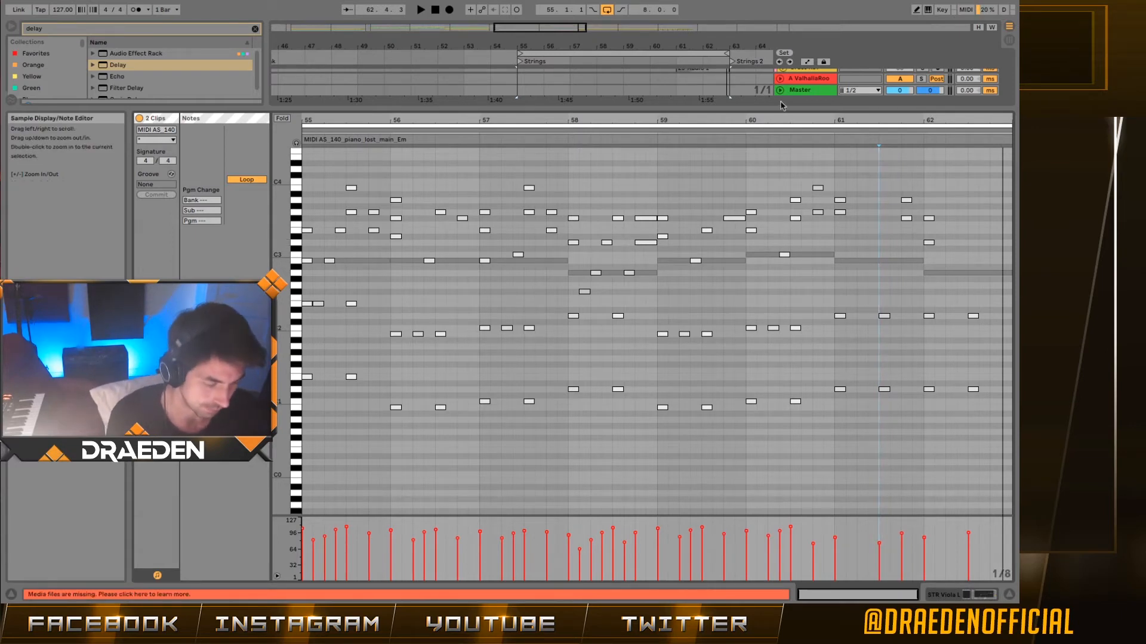
Shrink the note editor and unfold the STR Lead 1 and STR Lead 2 tracks in the arrangement
{"action": "left_click_drag", "start_coordinate": [783, 107], "coordinate": [783, 435]}
{"action": "scroll", "coordinate": [785, 269], "scroll_direction": "up", "scroll_amount": 1}
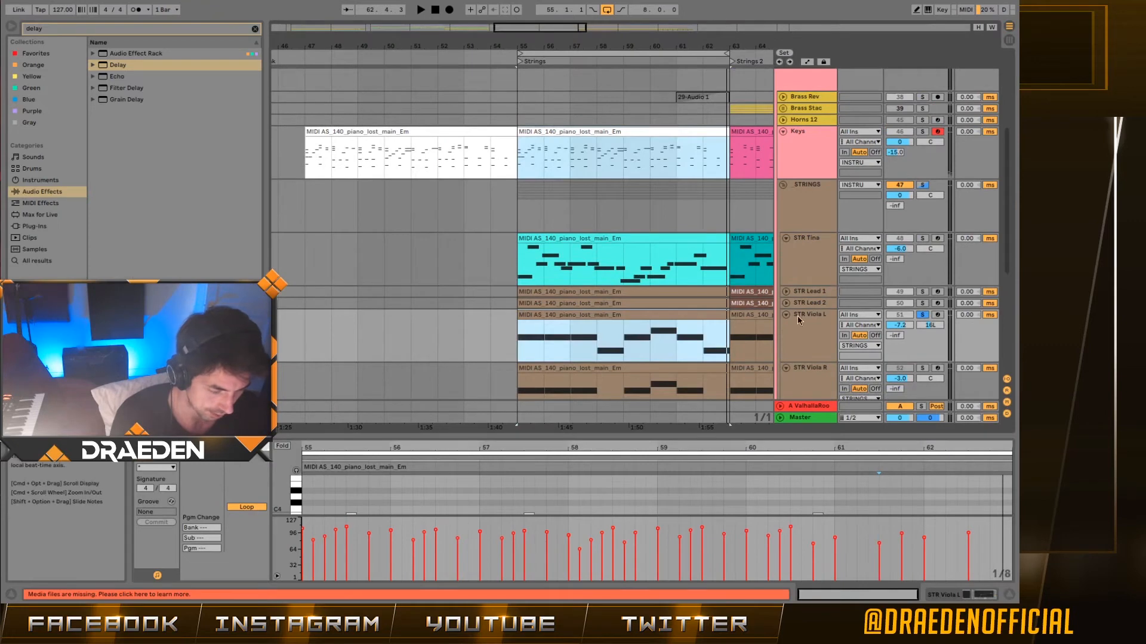
{"action": "scroll", "coordinate": [799, 320], "scroll_direction": "down", "scroll_amount": 1}
{"action": "left_click", "coordinate": [800, 345]}
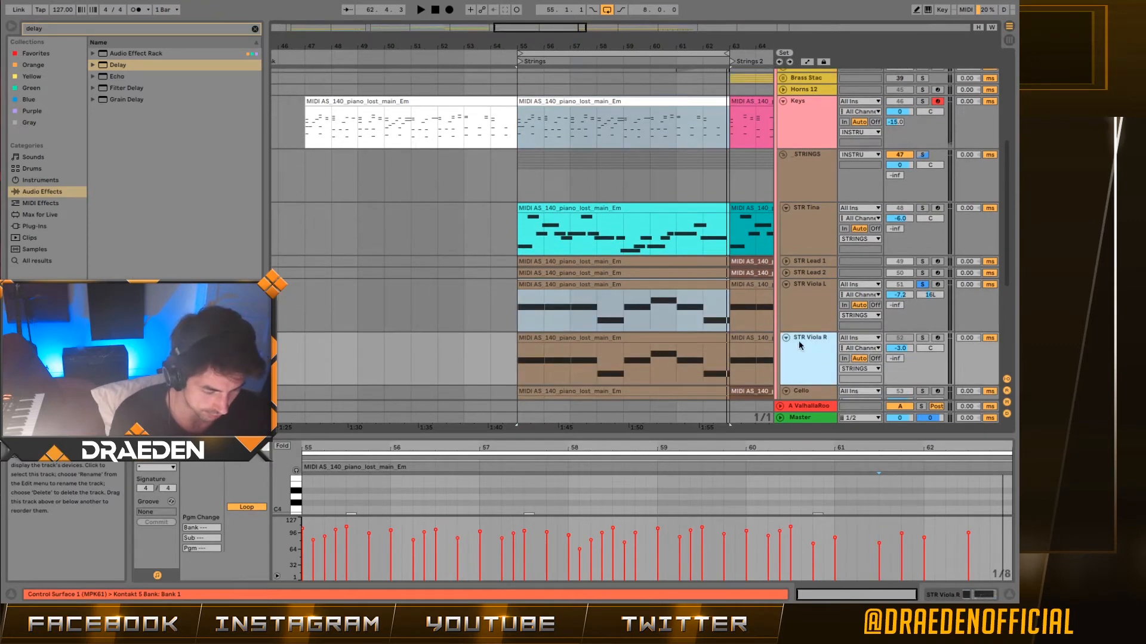
{"action": "left_click", "coordinate": [786, 272]}
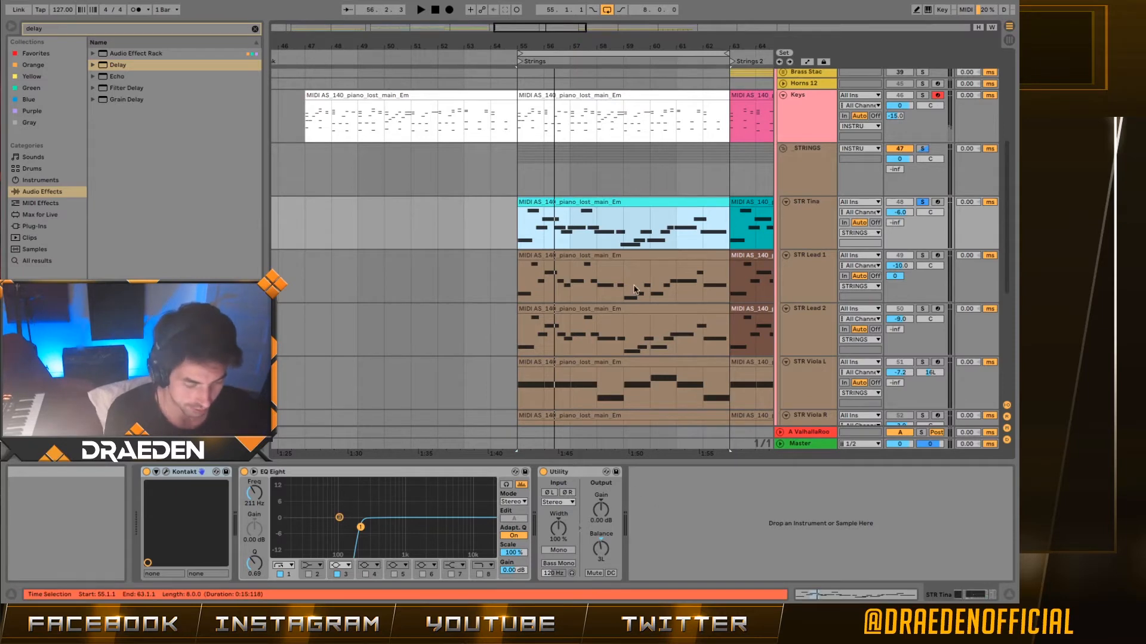
Open the STR Tina and Keys clips at bar 55 together in an enlarged note editor
{"action": "left_click", "coordinate": [801, 209]}
{"action": "left_click", "coordinate": [570, 202]}
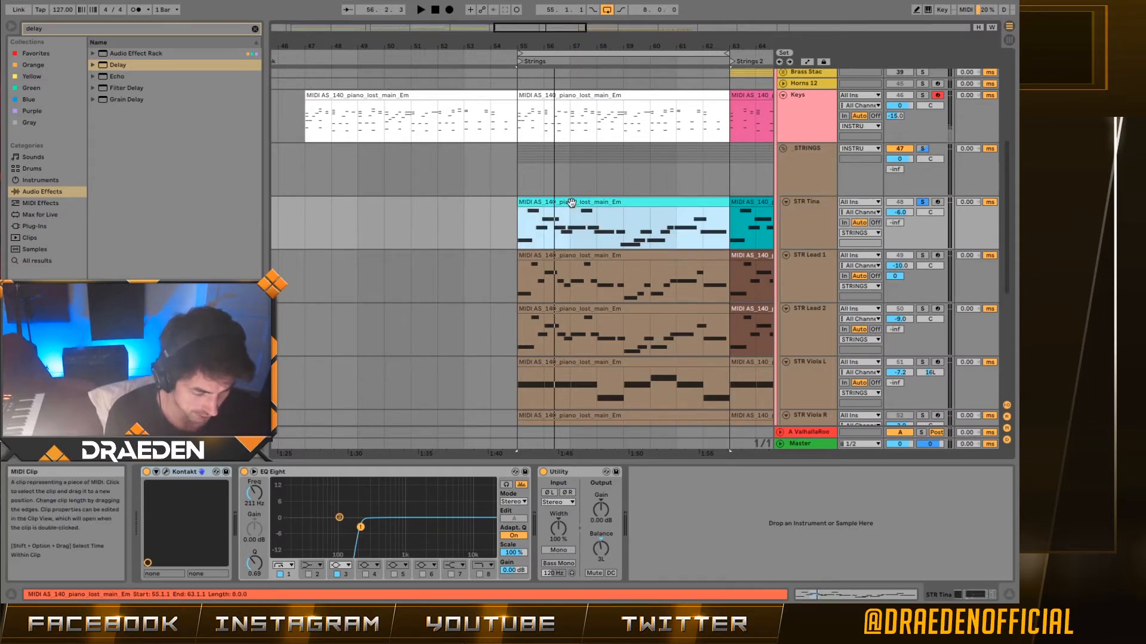
{"action": "left_click", "coordinate": [599, 97]}
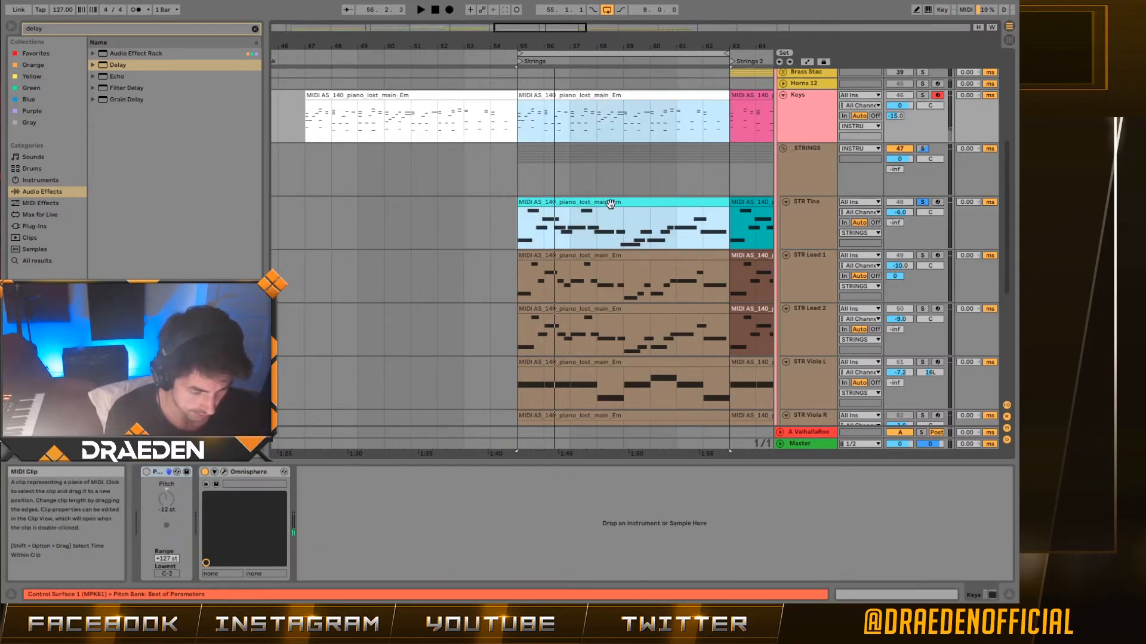
{"action": "double_click", "coordinate": [611, 203]}
{"action": "left_click", "coordinate": [607, 95], "text": "shift"}
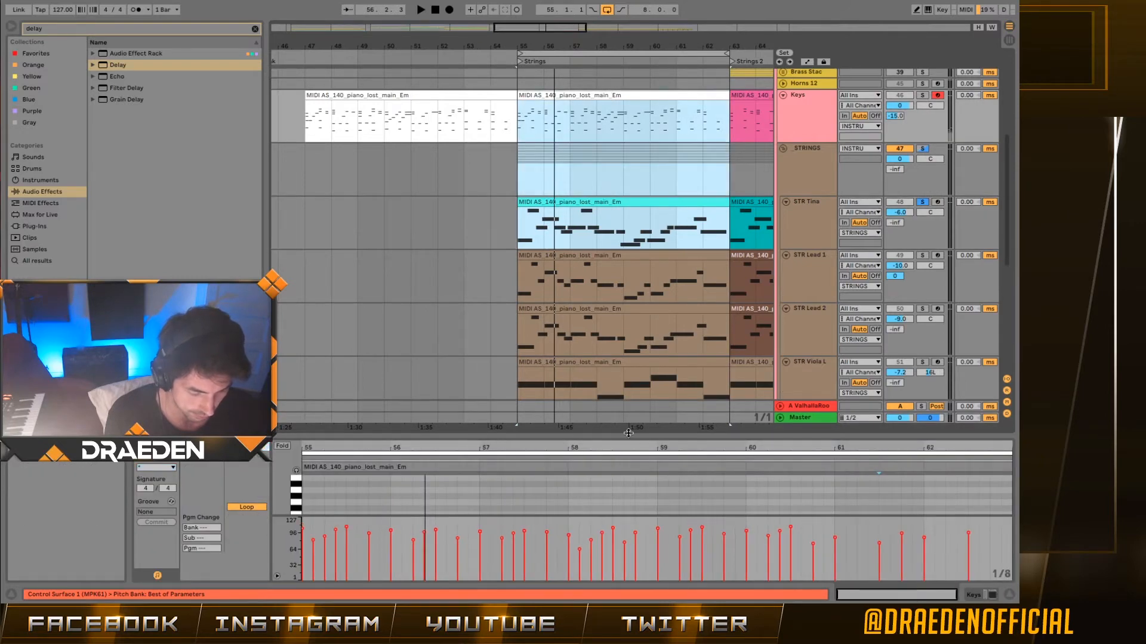
{"action": "left_click_drag", "start_coordinate": [629, 437], "coordinate": [626, 200]}
Play the soloed STR Tina part against the piano notes from bar 55 and close the note editor
{"action": "left_click", "coordinate": [309, 339]}
{"action": "key", "text": "space"}
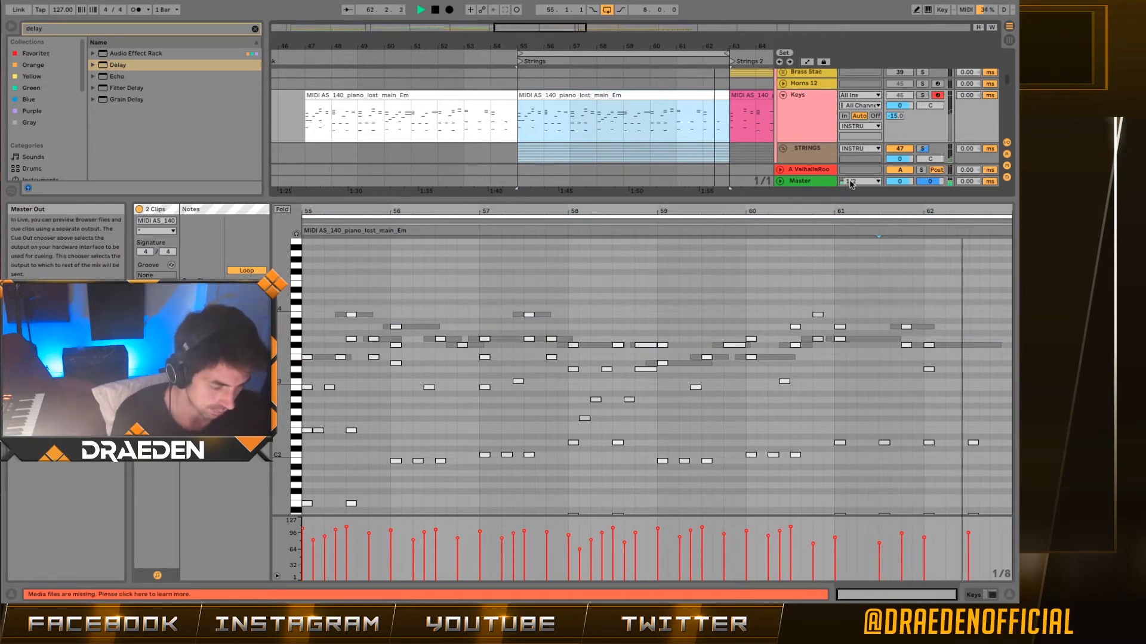
{"action": "key", "text": "space"}
{"action": "left_click", "coordinate": [1009, 595]}
Deactivate STR Lead 1 and STR Lead 2 and play the remaining STRINGS group soloed from bar 55
{"action": "left_click", "coordinate": [823, 220]}
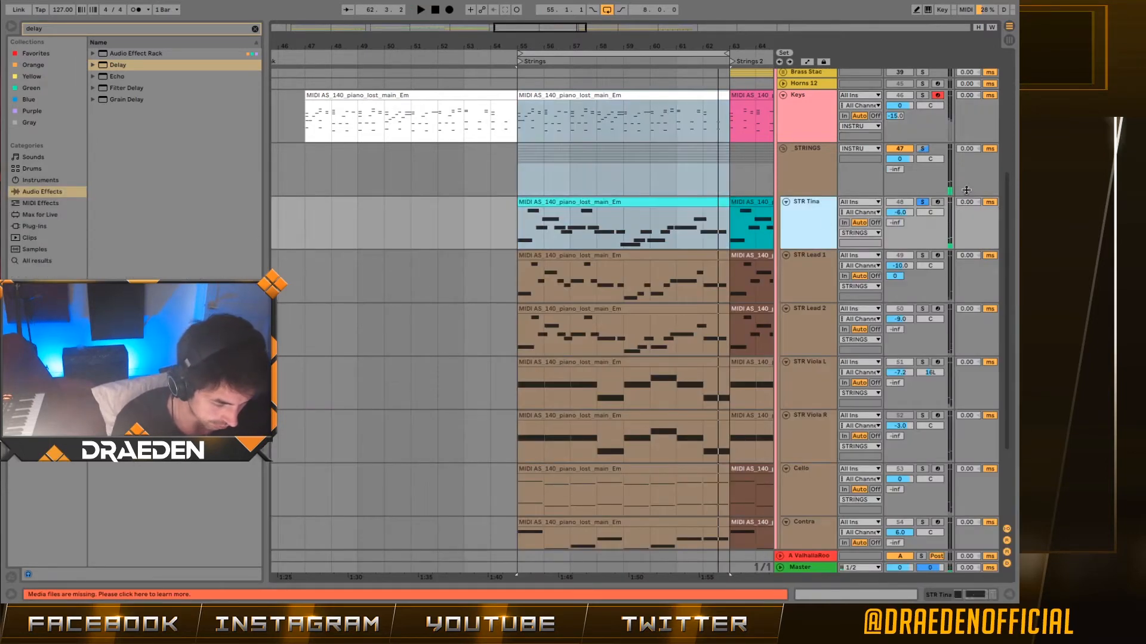
{"action": "left_click", "coordinate": [922, 202]}
{"action": "left_click", "coordinate": [813, 286]}
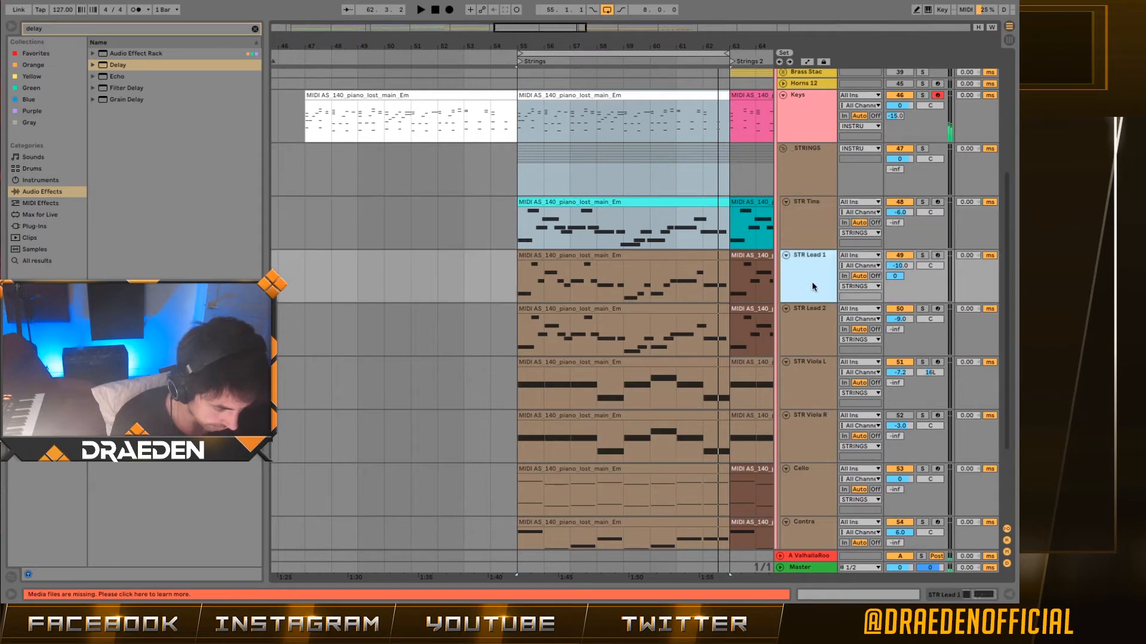
{"action": "left_click", "coordinate": [900, 255]}
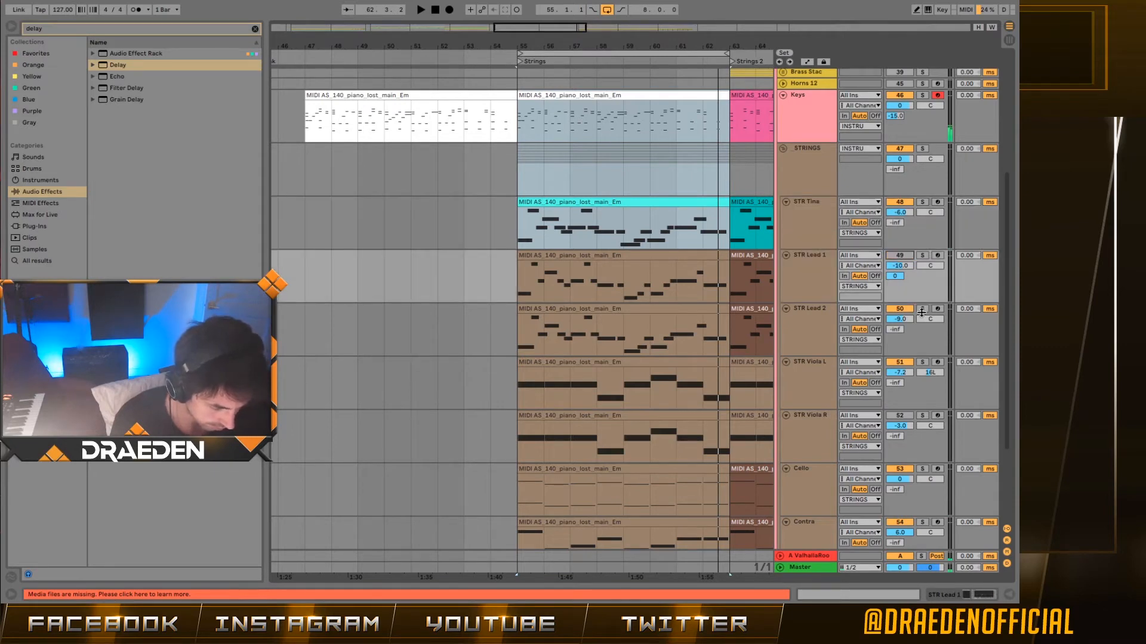
{"action": "scroll", "coordinate": [925, 257], "scroll_direction": "down", "scroll_amount": 1}
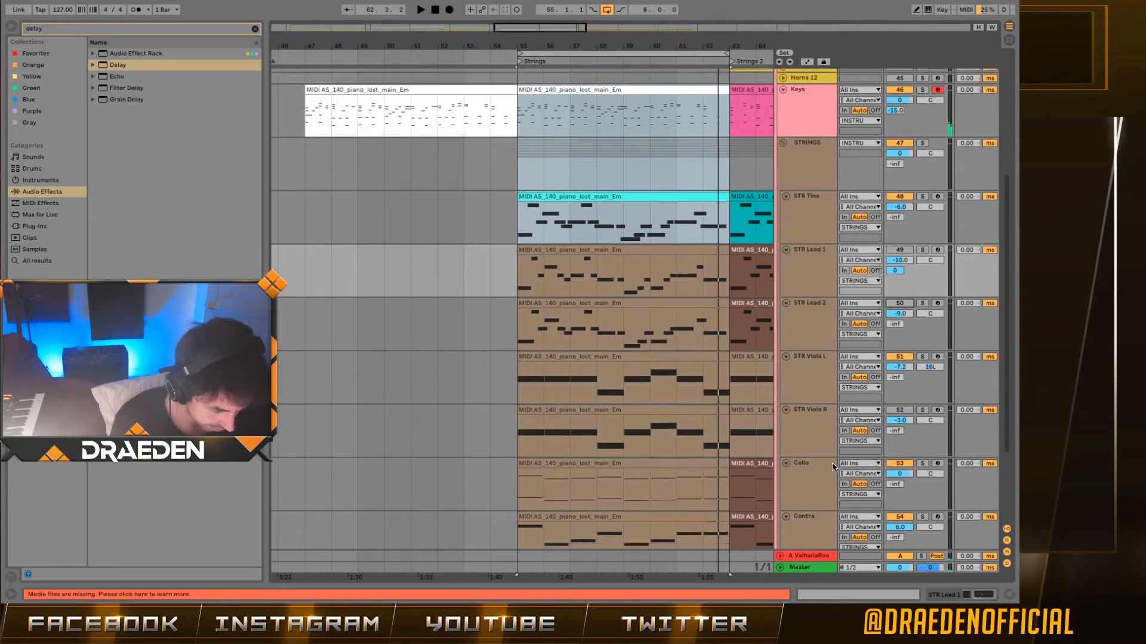
{"action": "key", "text": "space"}
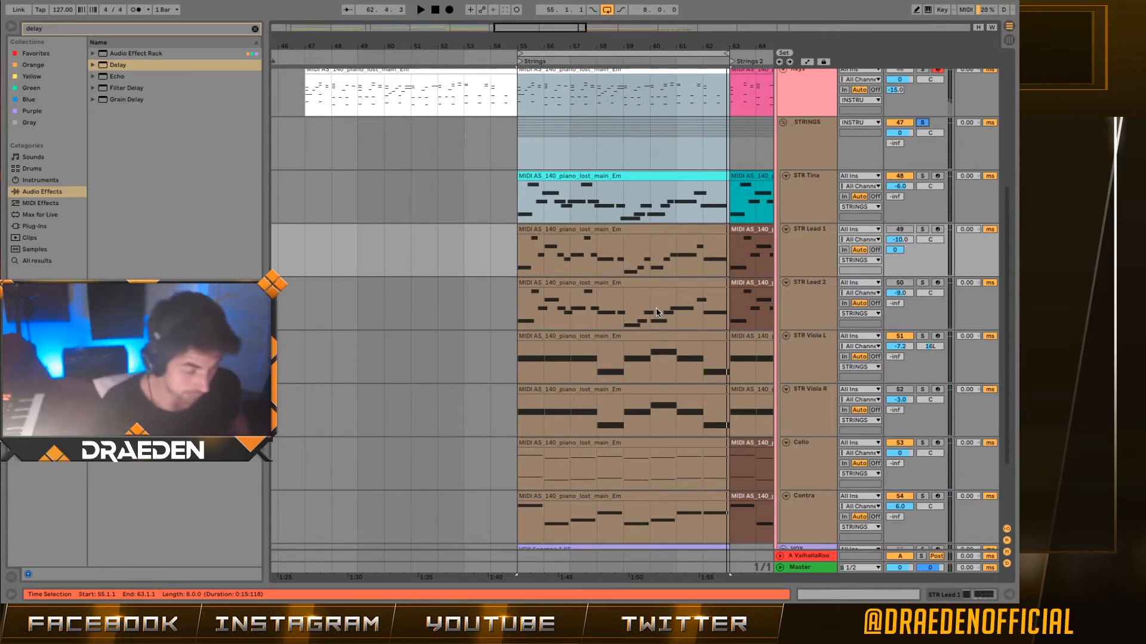
{"action": "left_click", "coordinate": [814, 250]}
{"action": "left_click", "coordinate": [812, 205]}
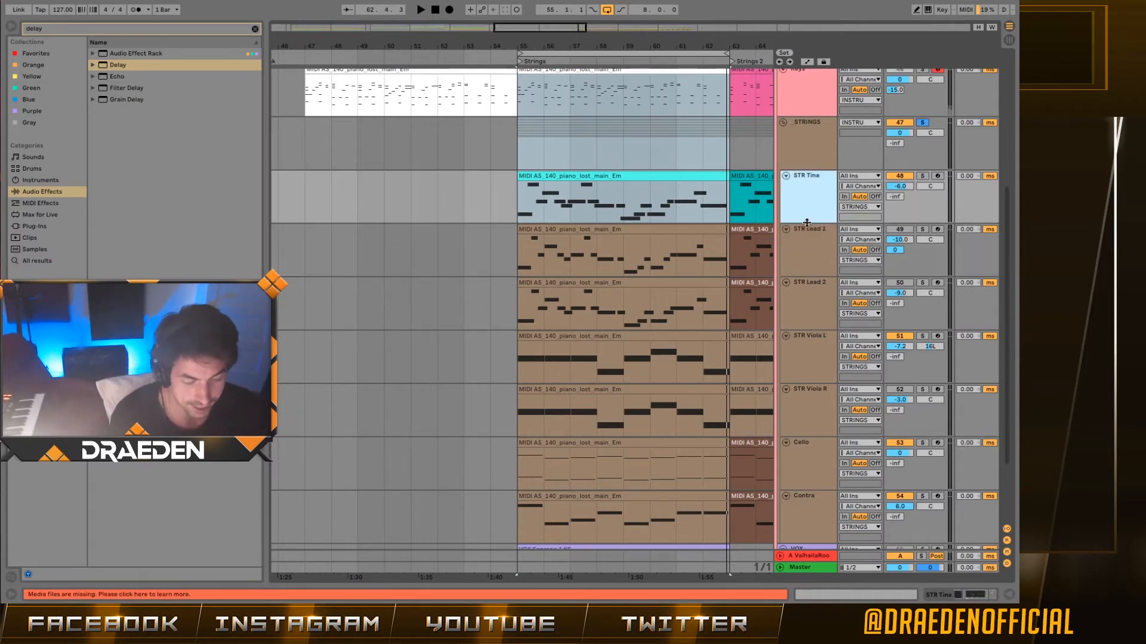
{"action": "left_click", "coordinate": [804, 242]}
{"action": "left_click", "coordinate": [810, 211]}
{"action": "left_click", "coordinate": [807, 252]}
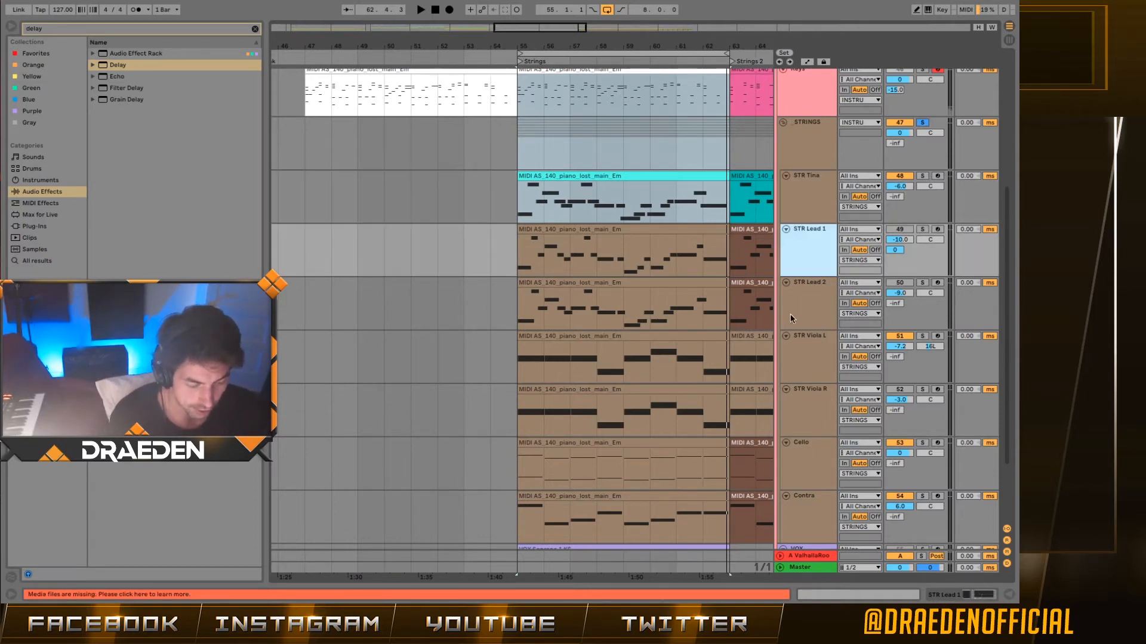
{"action": "left_click", "coordinate": [796, 310]}
{"action": "left_click", "coordinate": [804, 260]}
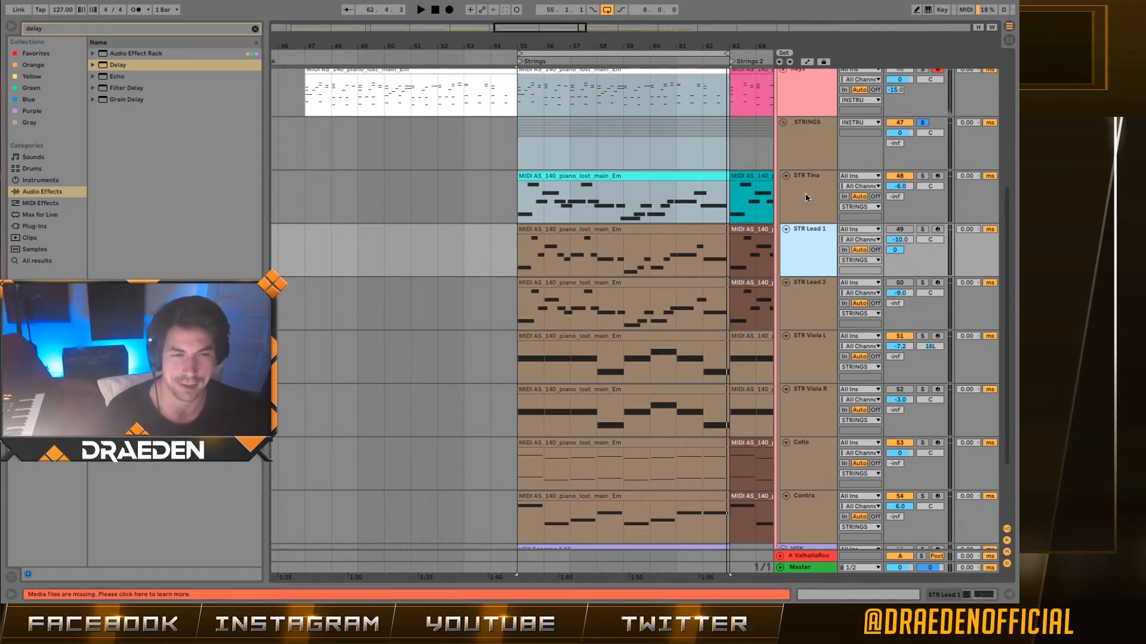
Solo STR Lead 1 together with STR Tina and play both from bar 55
{"action": "left_click", "coordinate": [922, 230]}
{"action": "left_click", "coordinate": [923, 176]}
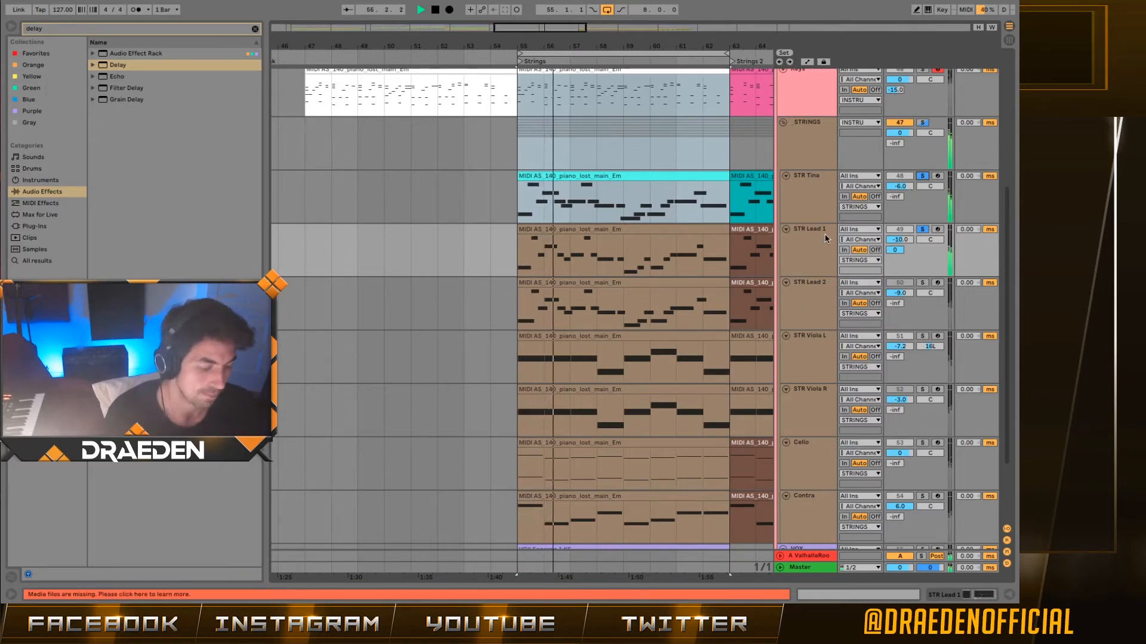
{"action": "left_click", "coordinate": [823, 267]}
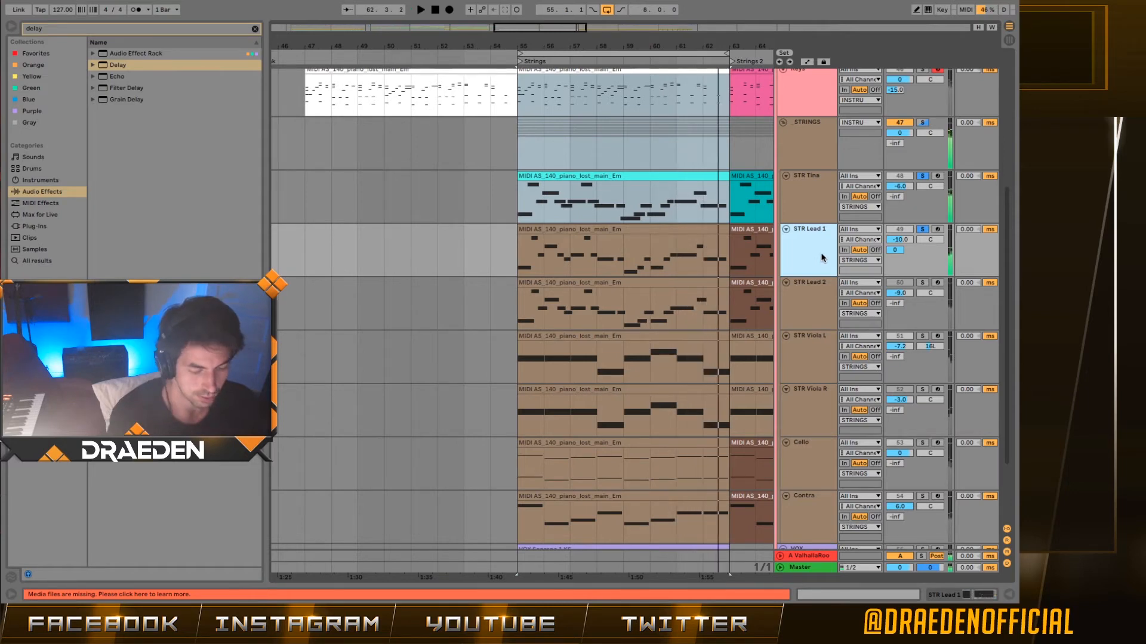
{"action": "left_click", "coordinate": [800, 208]}
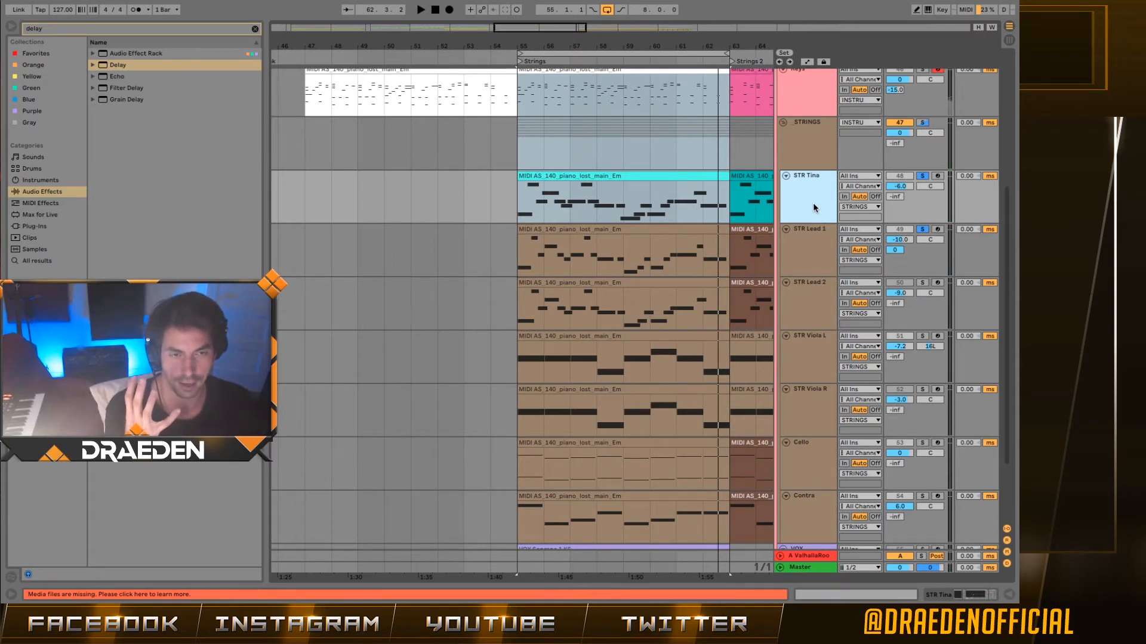
{"action": "left_click", "coordinate": [819, 241]}
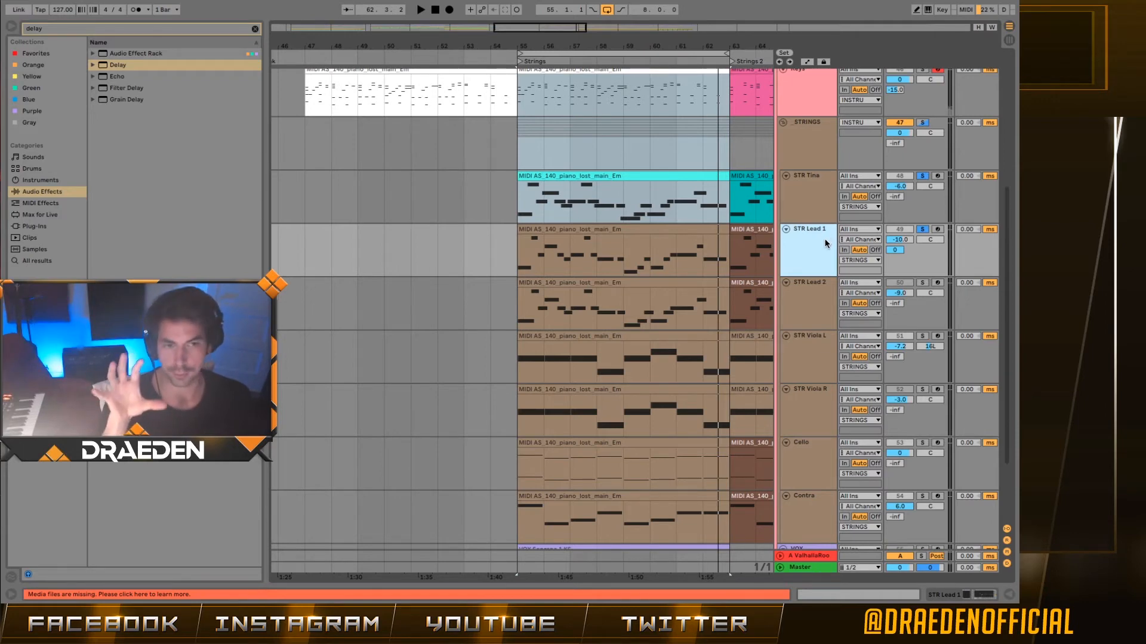
{"action": "left_click", "coordinate": [815, 210]}
Play STR Lead 2 from bar 55 soloed together with STR Tina and STR Lead 1, and solo it alone during playback
{"action": "left_click", "coordinate": [830, 293]}
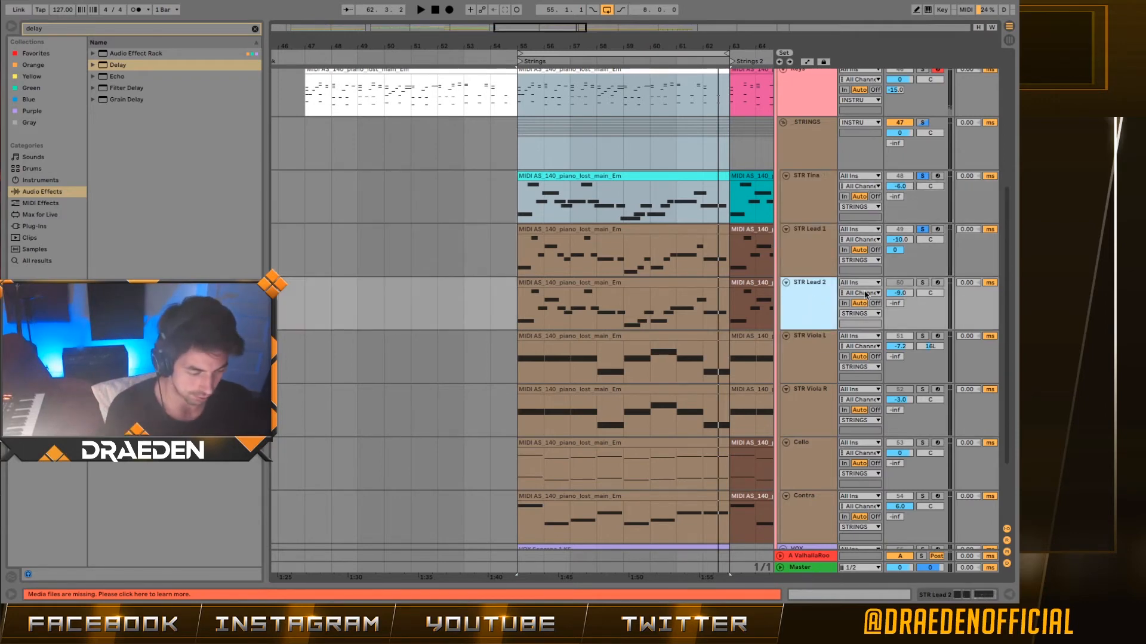
{"action": "left_click", "coordinate": [923, 283]}
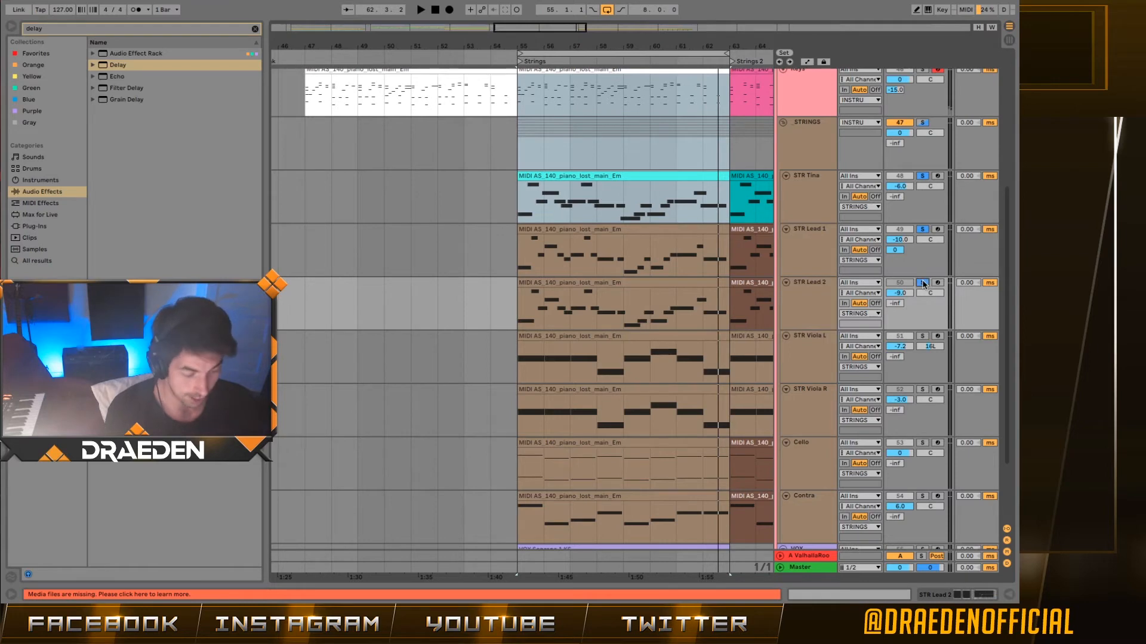
{"action": "left_click", "coordinate": [803, 295]}
{"action": "key", "text": "space"}
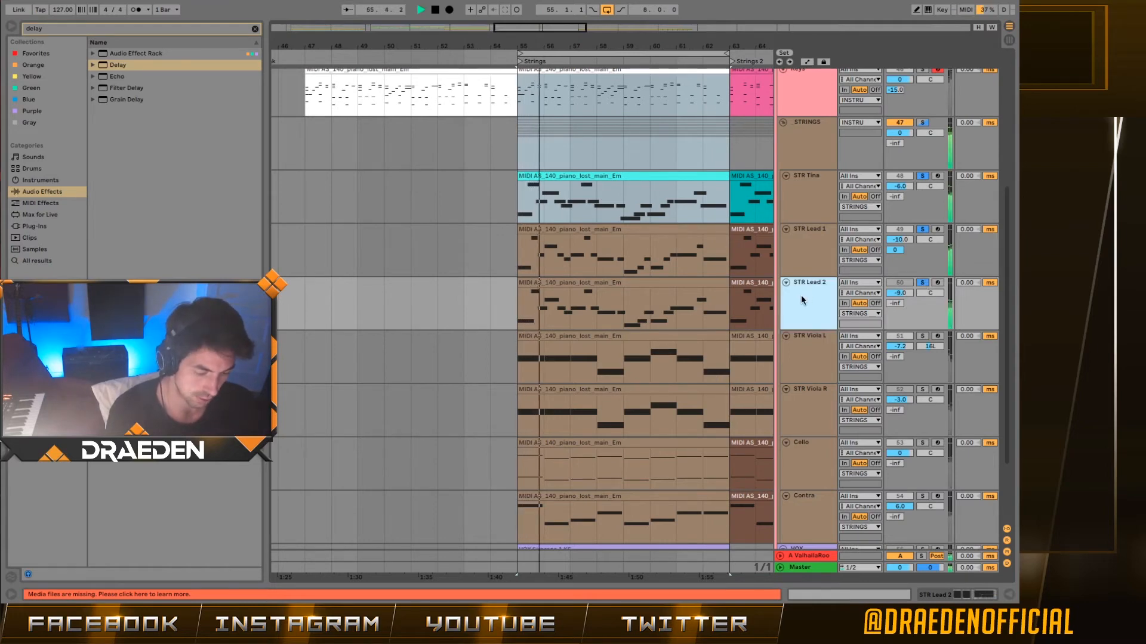
{"action": "left_click", "coordinate": [922, 283]}
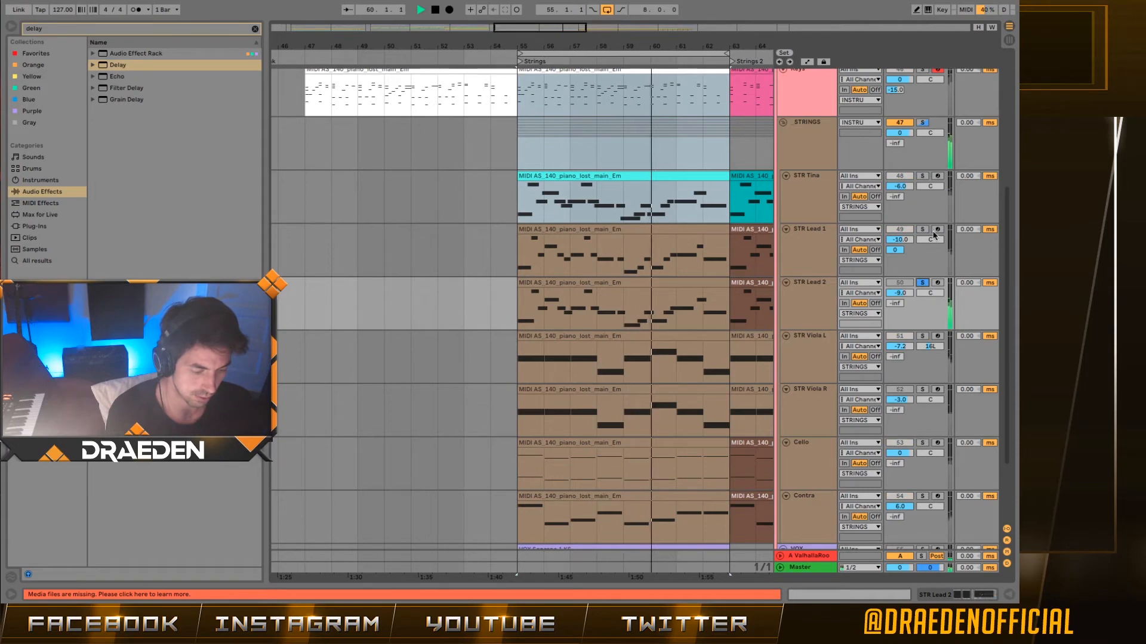
Play STR Lead 1 and STR Lead 2 soloed together, and add STR Tina for a playback from bar 55
{"action": "left_click", "coordinate": [925, 230], "text": "ctrl"}
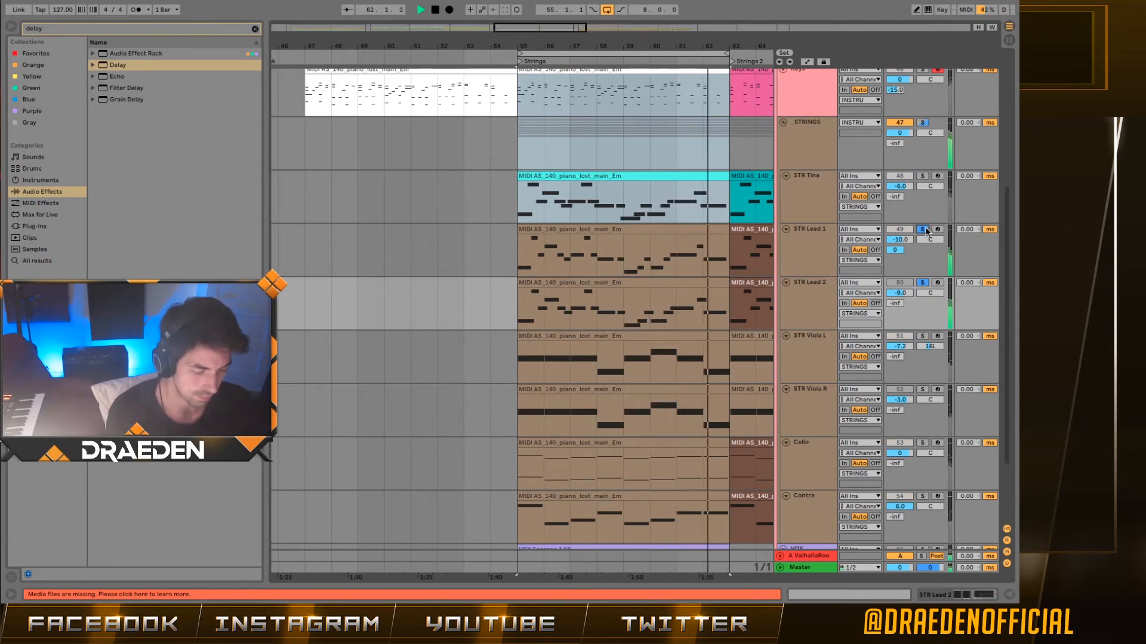
{"action": "left_click", "coordinate": [923, 230]}
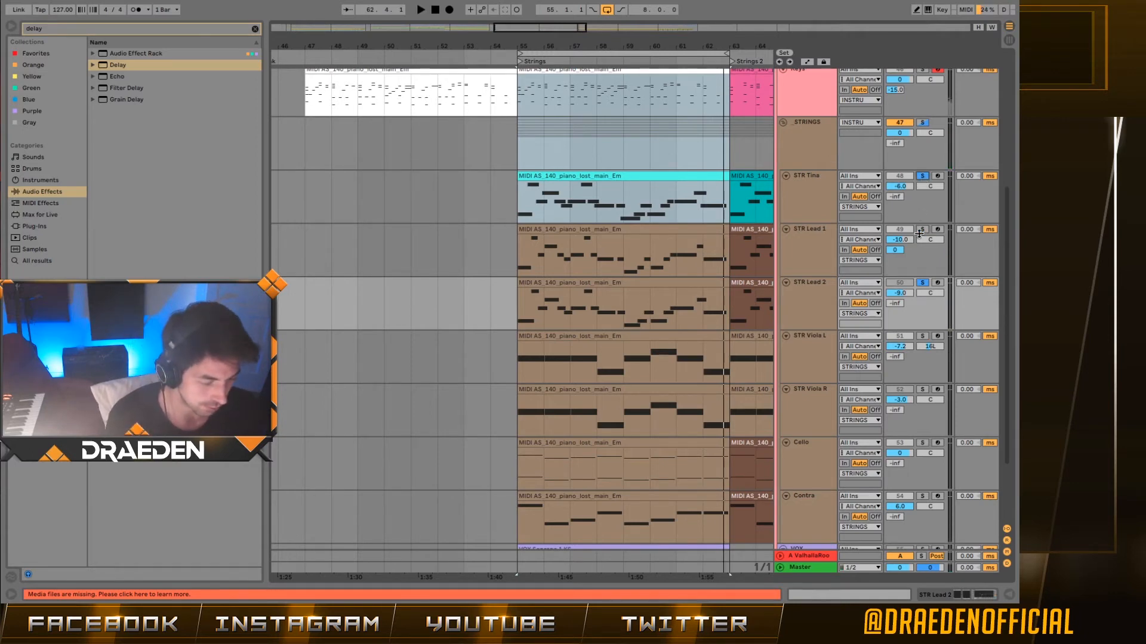
{"action": "key", "text": "space"}
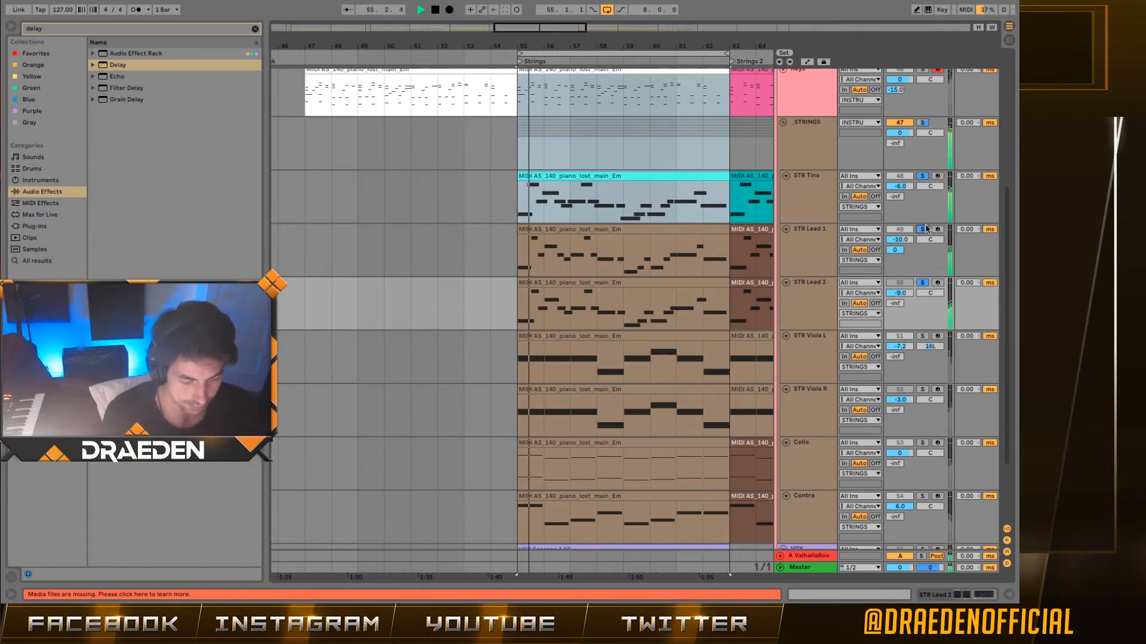
Solo STR Viola L alone and play it from bar 55
{"action": "left_click", "coordinate": [803, 344]}
{"action": "scroll", "coordinate": [823, 340], "scroll_direction": "down", "scroll_amount": 2}
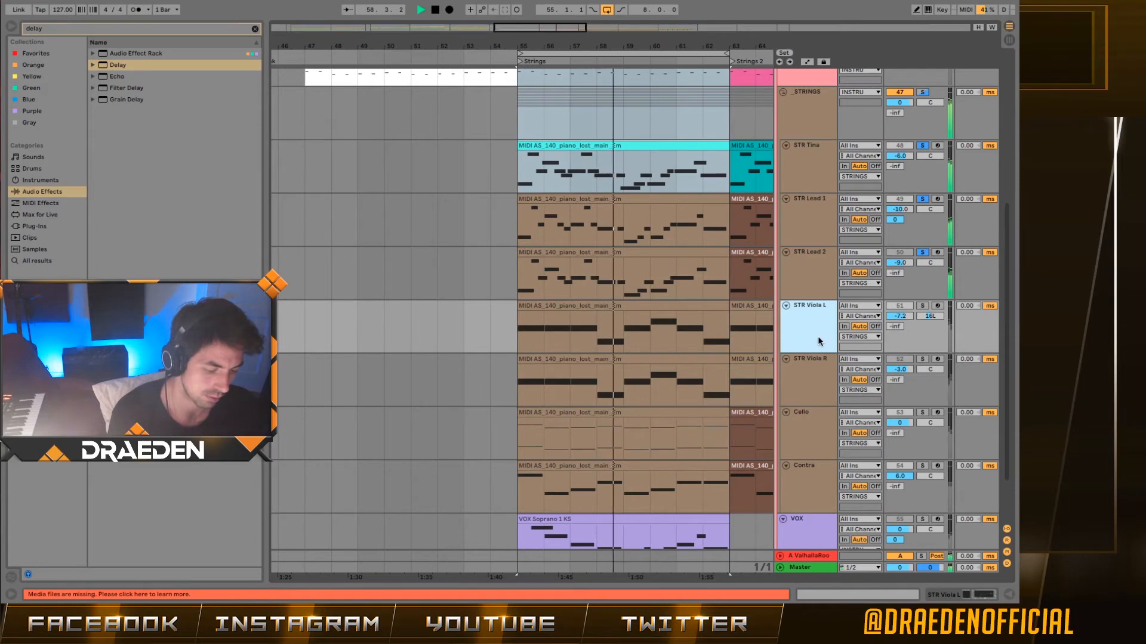
{"action": "key", "text": "space"}
{"action": "left_click", "coordinate": [920, 307]}
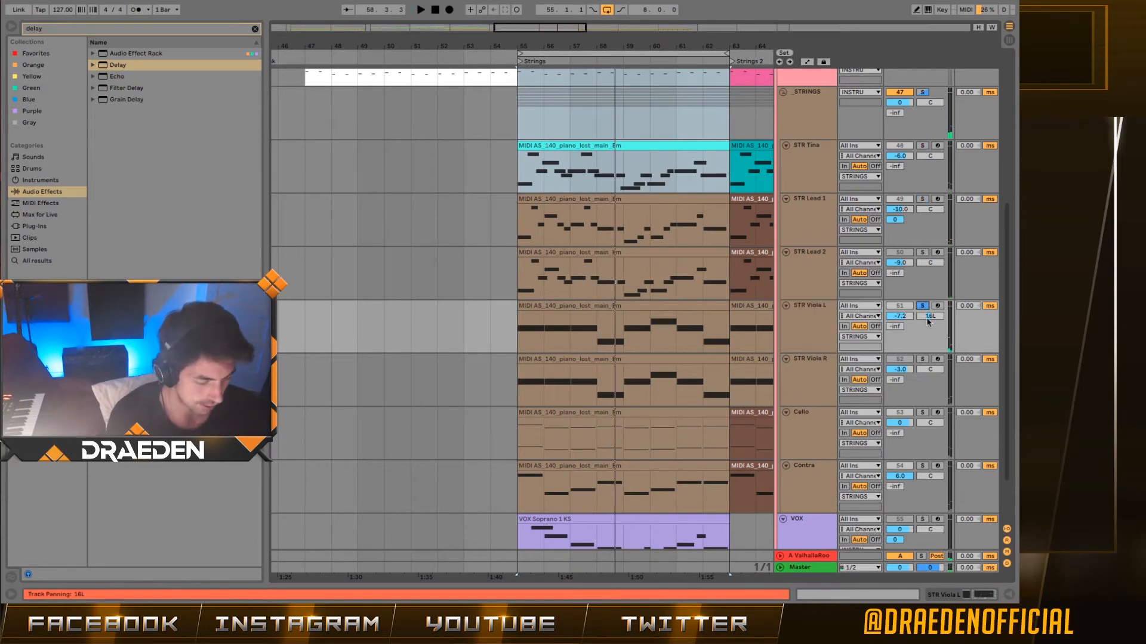
{"action": "left_click", "coordinate": [812, 331]}
{"action": "key", "text": "space"}
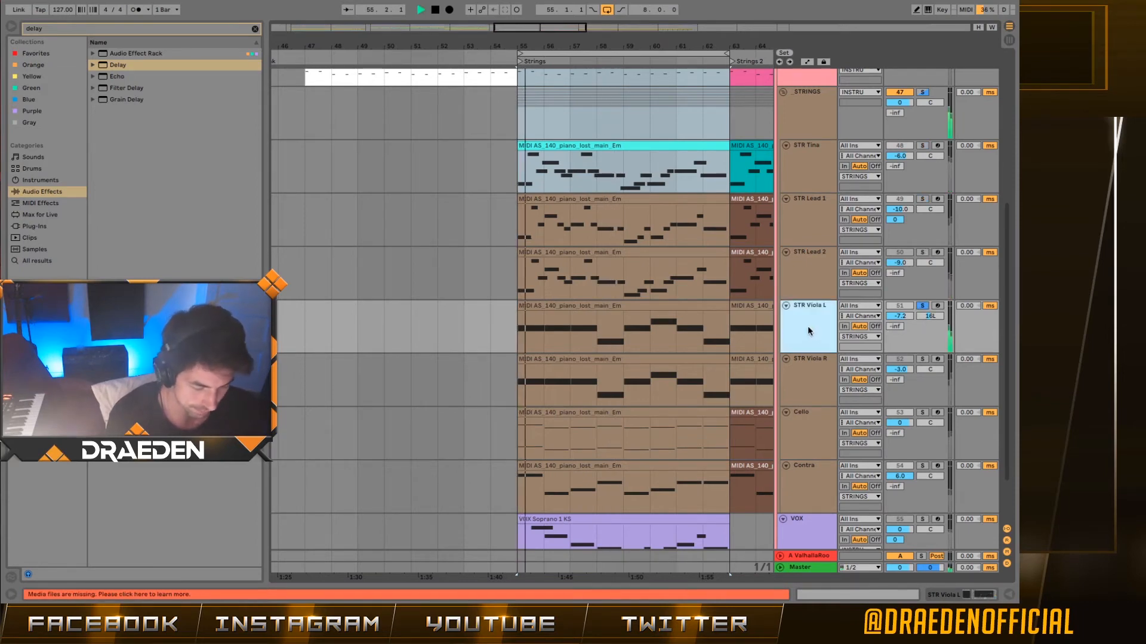
{"action": "key", "text": "space"}
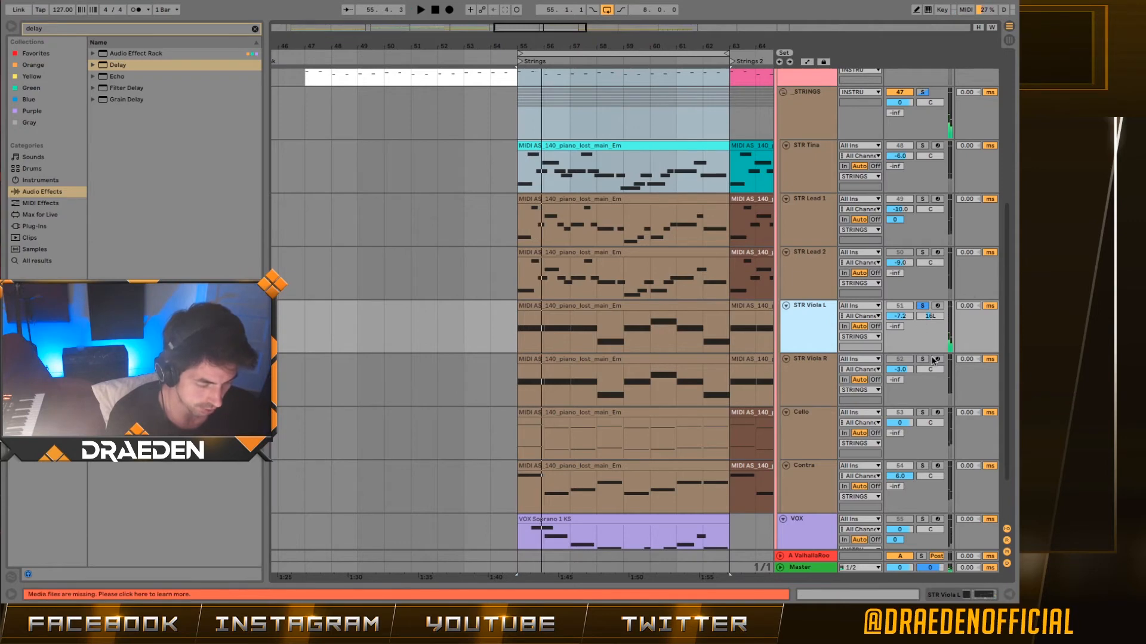
Display the Master track's Spectrum and play STR Viola L, adding STR Viola R to the solo
{"action": "double_click", "coordinate": [820, 335]}
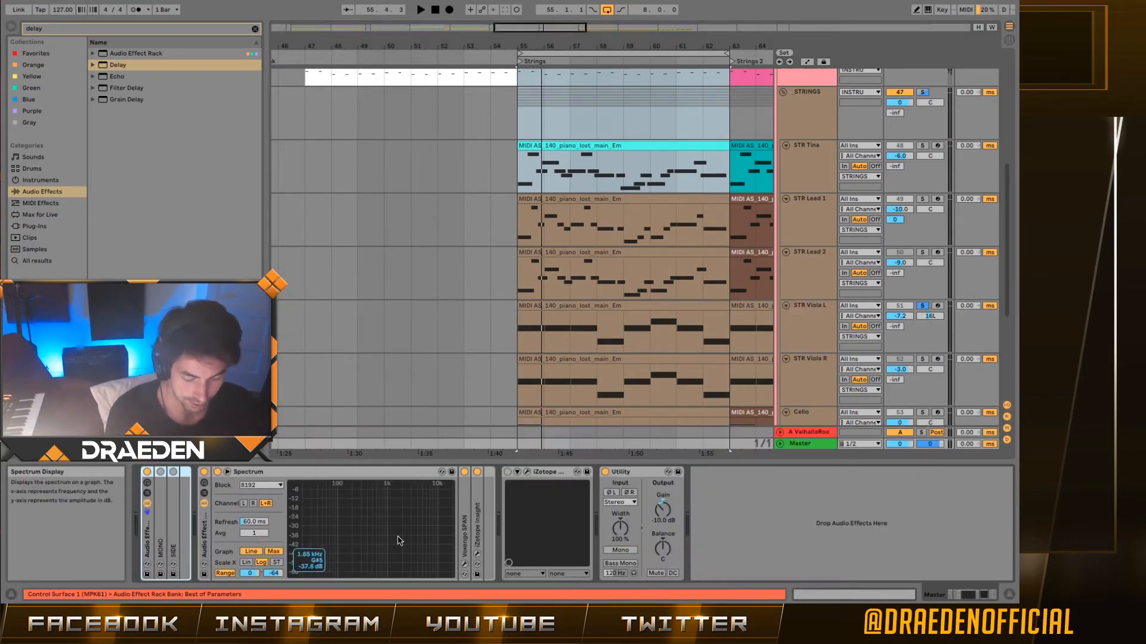
{"action": "key", "text": "space"}
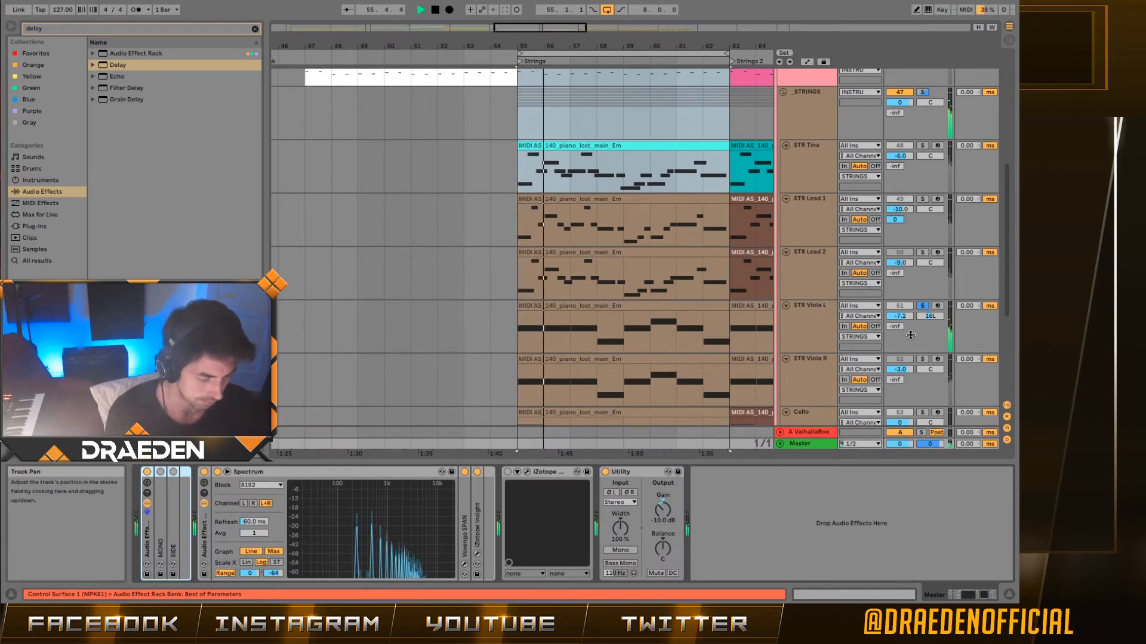
{"action": "left_click", "coordinate": [922, 358], "text": "ctrl"}
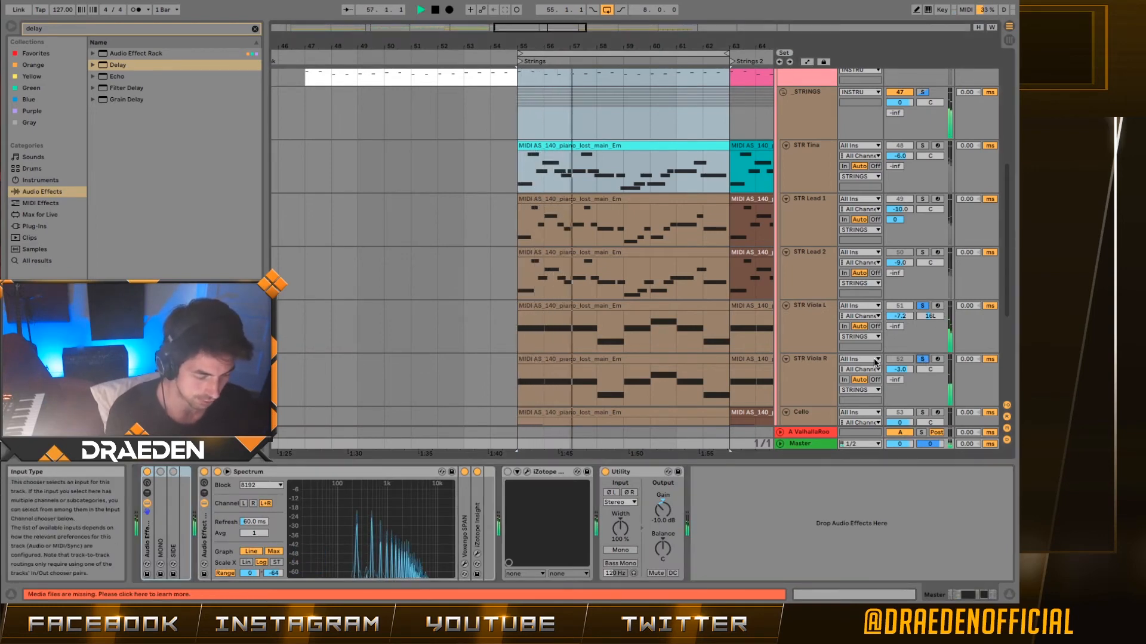
{"action": "key", "text": "space"}
{"action": "key", "text": "space"}
{"action": "scroll", "coordinate": [822, 343], "scroll_direction": "down", "scroll_amount": 1}
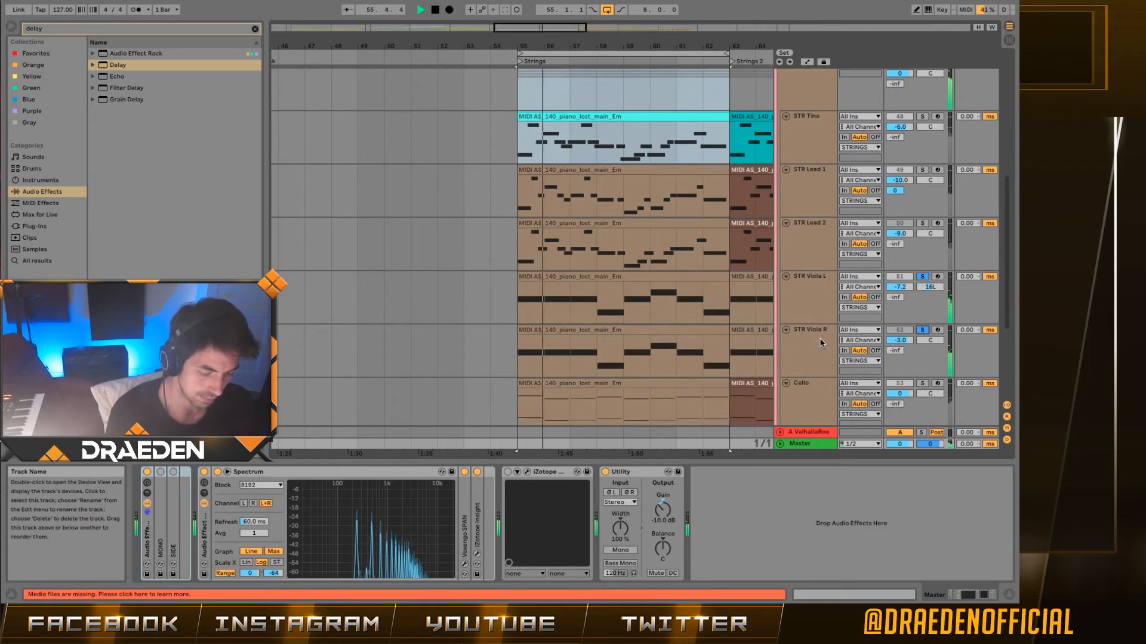
{"action": "key", "text": "space"}
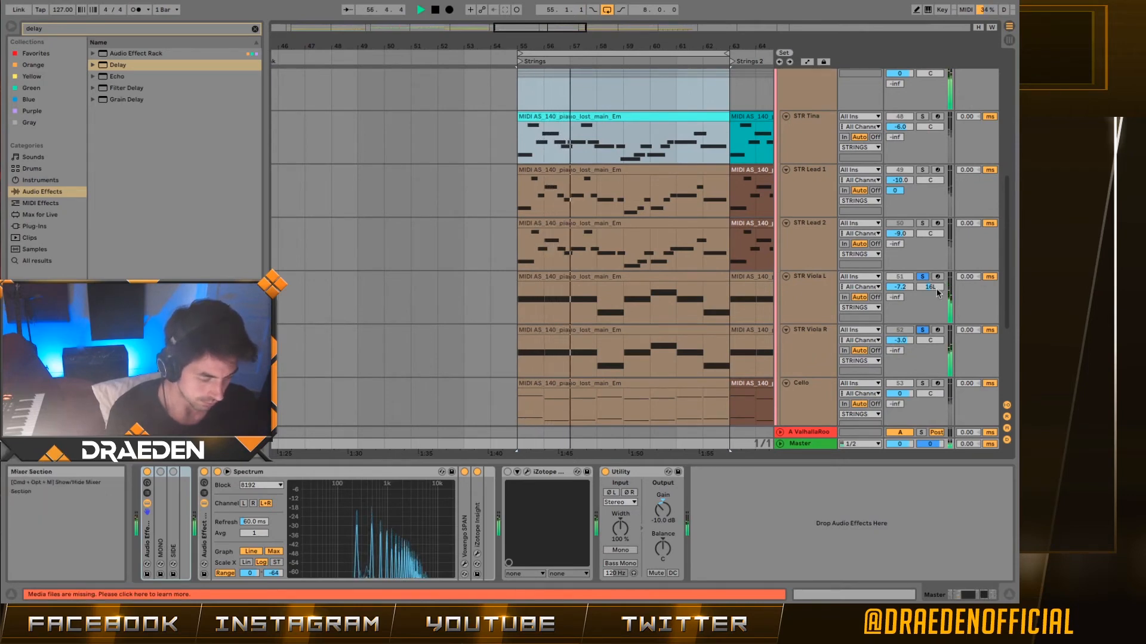
Display the device chain of STR Viola L and play both soloed violas from bar 55
{"action": "left_click", "coordinate": [809, 283]}
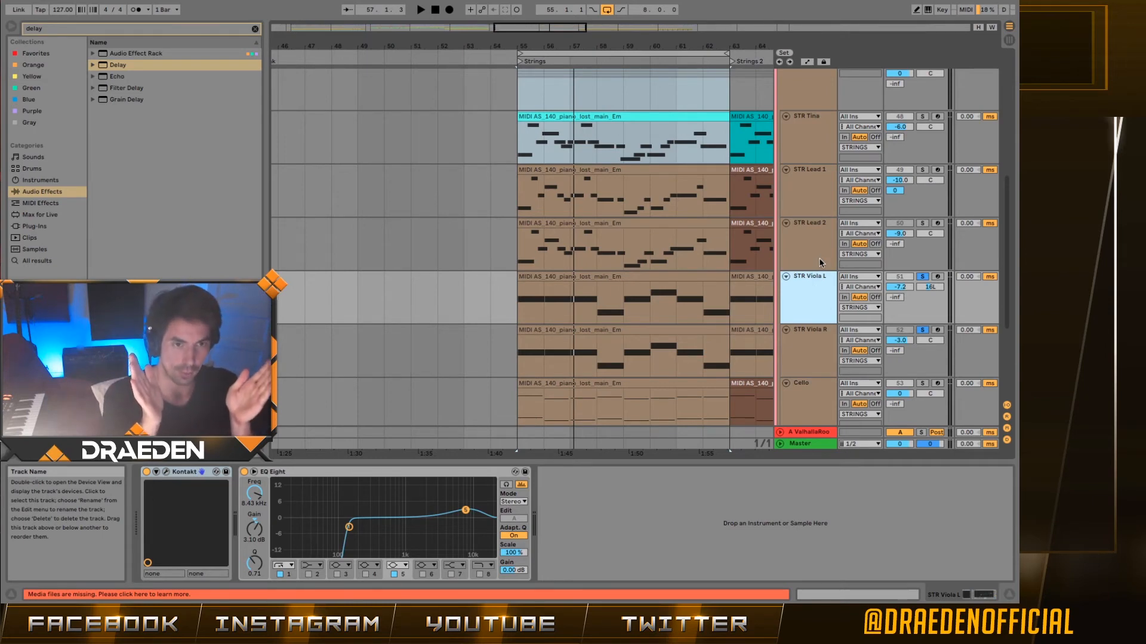
{"action": "key", "text": "space"}
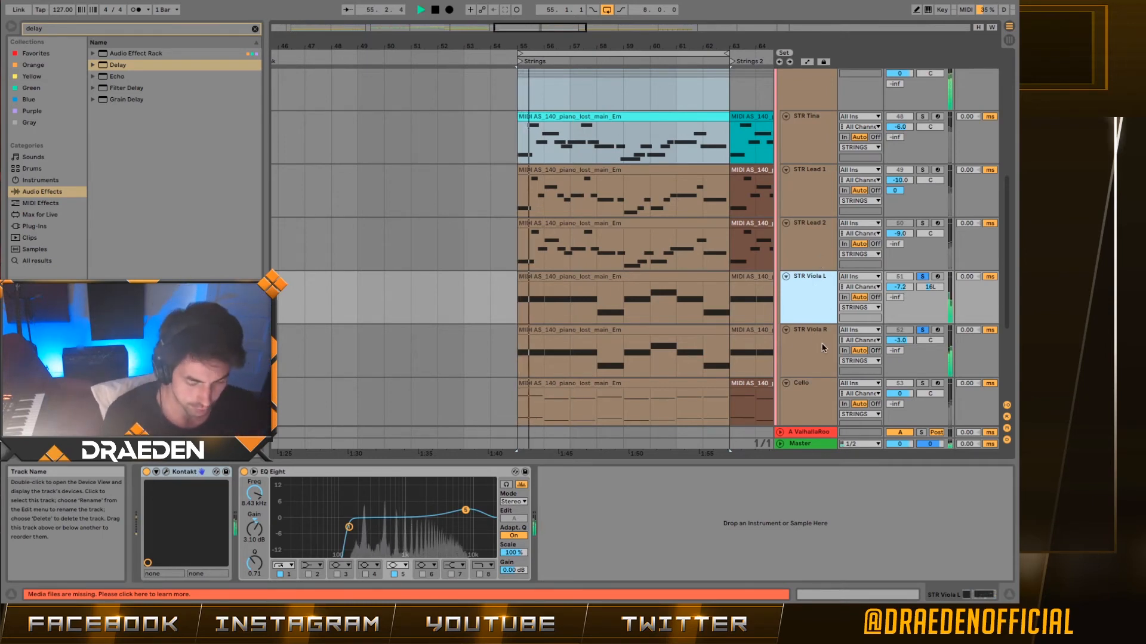
{"action": "key", "text": "space"}
Clear the viola solos, deactivate every string track except Contra, and play from bar 55
{"action": "left_click", "coordinate": [923, 277]}
{"action": "left_click", "coordinate": [908, 223]}
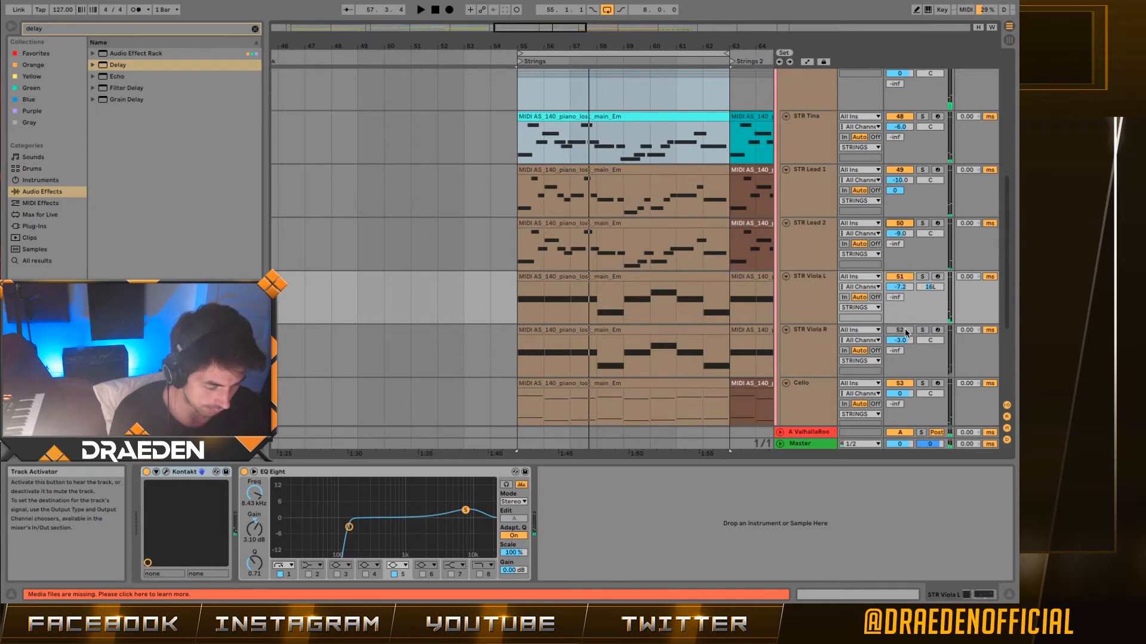
{"action": "scroll", "coordinate": [819, 340], "scroll_direction": "up", "scroll_amount": 3}
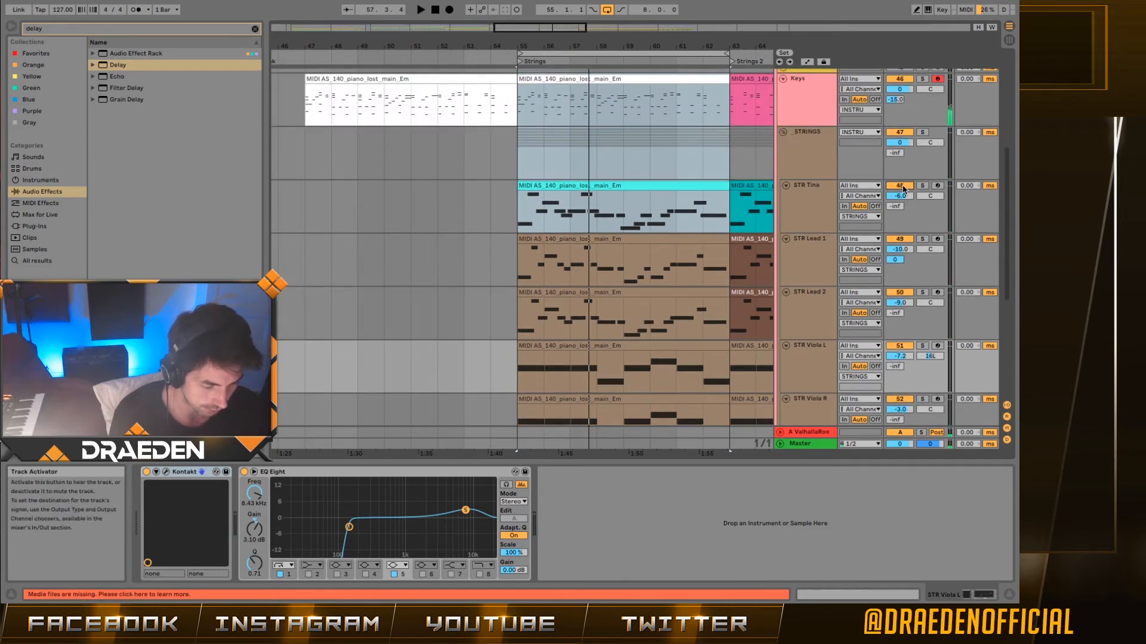
{"action": "key", "text": "space"}
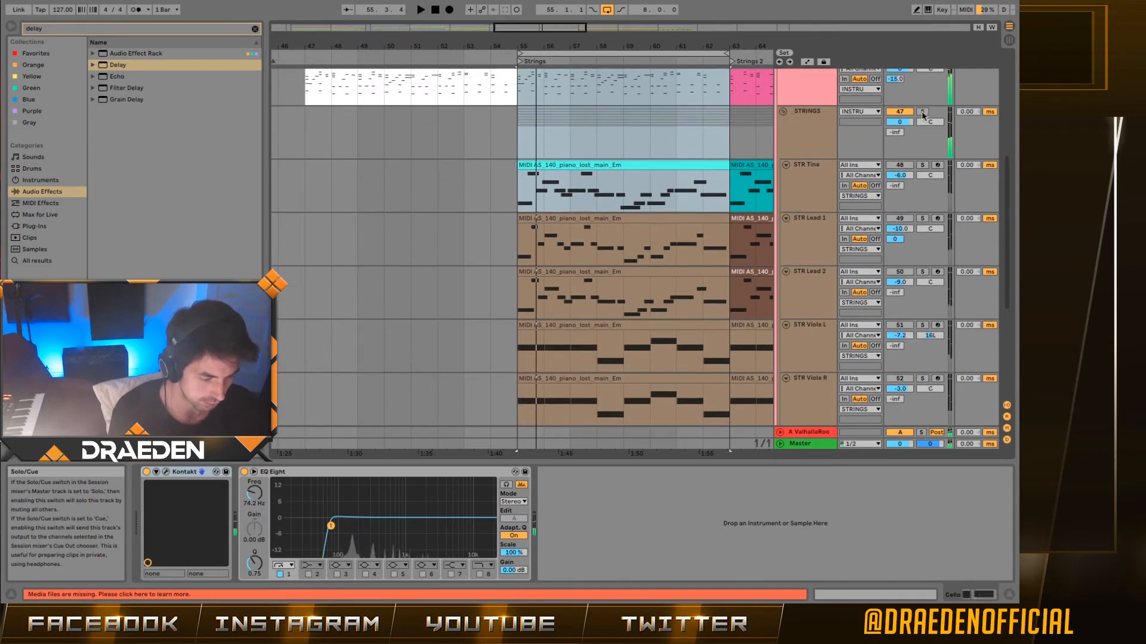
{"action": "scroll", "coordinate": [803, 293], "scroll_direction": "down", "scroll_amount": 5}
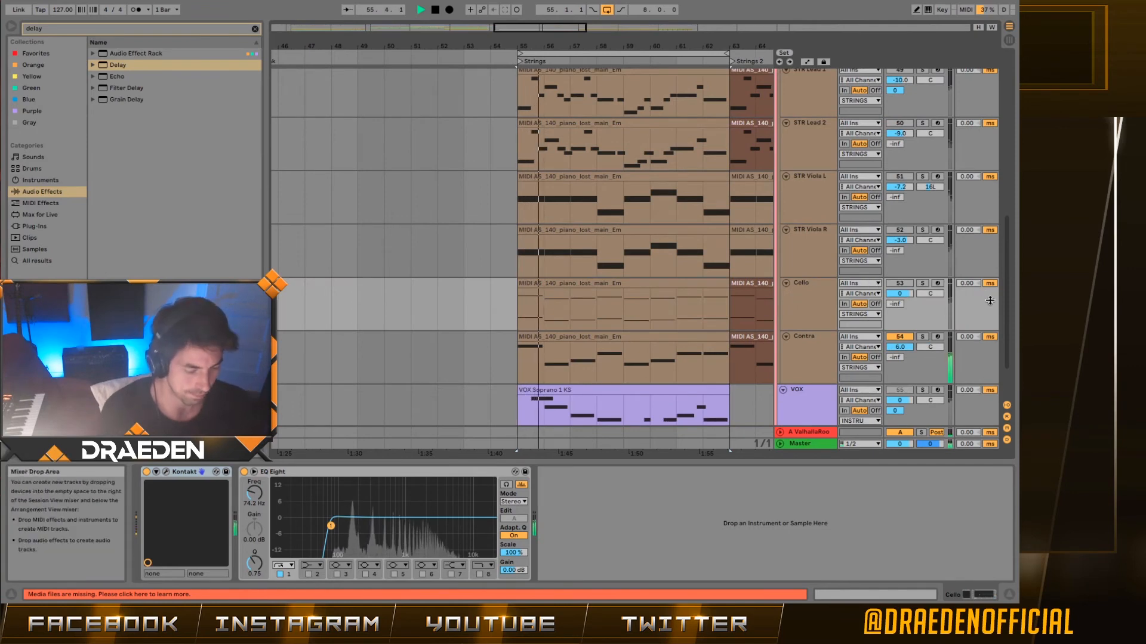
Reactivate Cello, STR Viola R and STR Viola L one after another during playback to layer them over Contra
{"action": "left_click", "coordinate": [900, 284]}
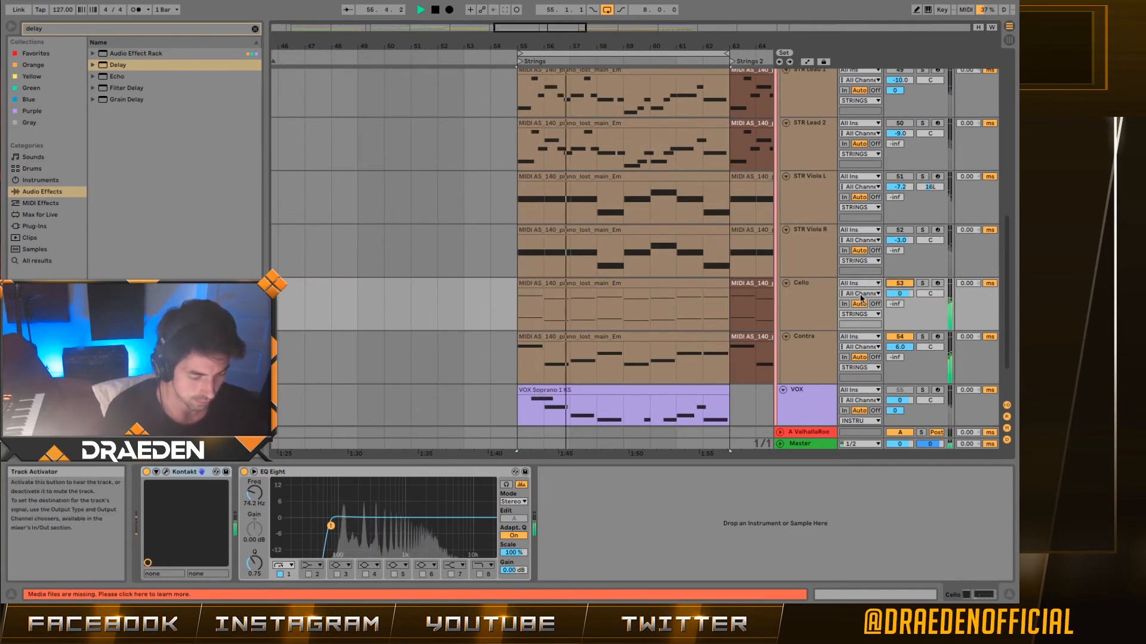
{"action": "scroll", "coordinate": [814, 320], "scroll_direction": "up", "scroll_amount": 1}
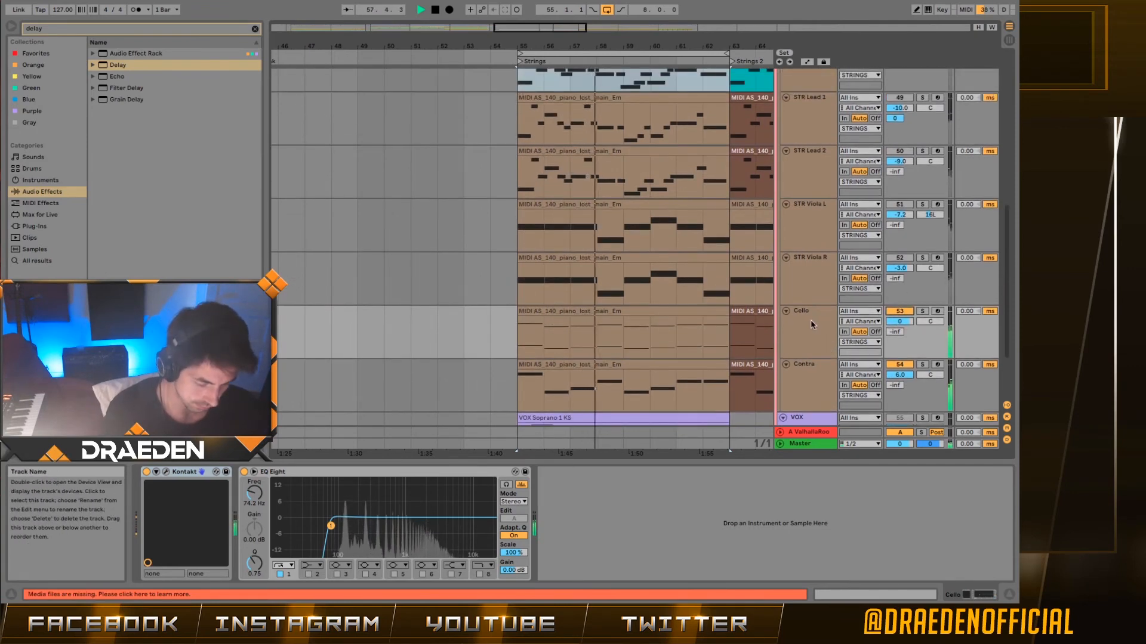
{"action": "left_click", "coordinate": [819, 285]}
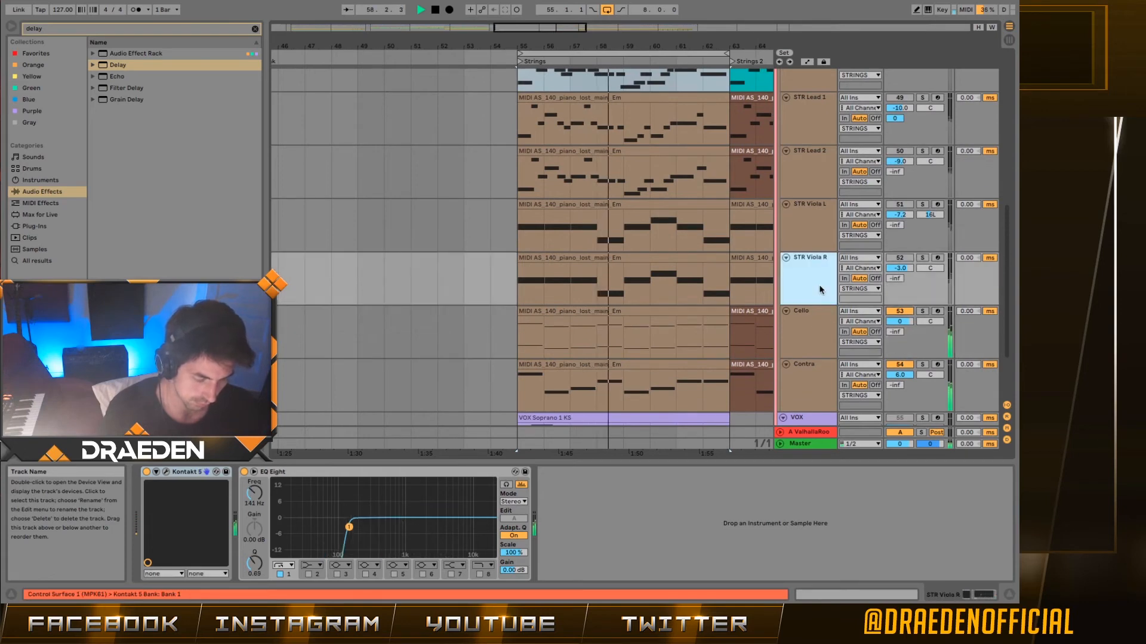
{"action": "left_click", "coordinate": [907, 259]}
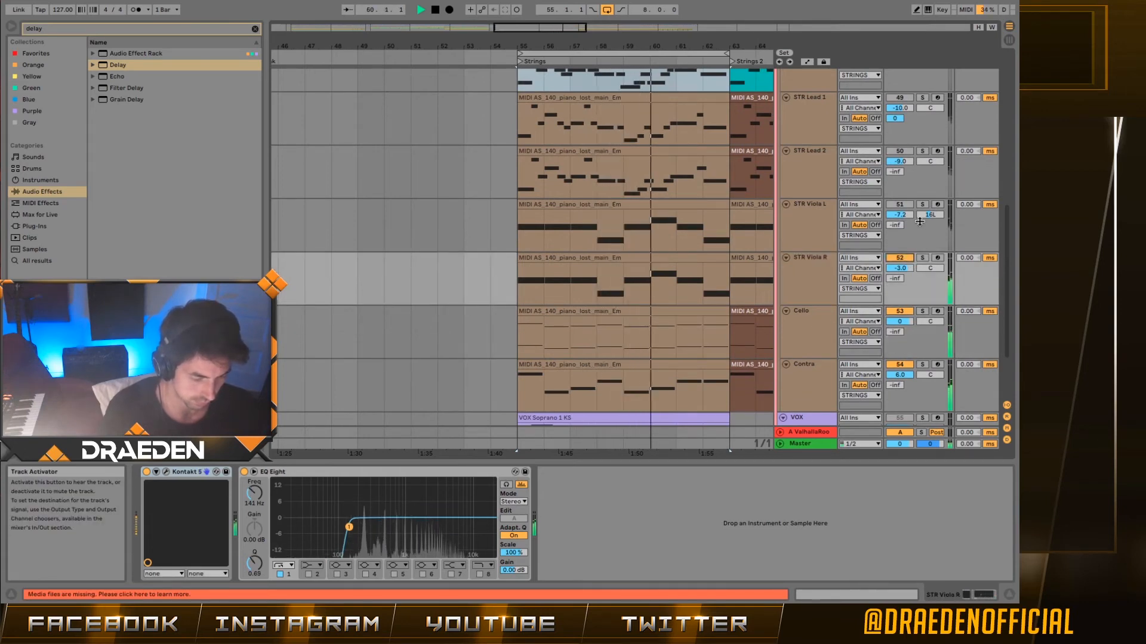
{"action": "left_click", "coordinate": [900, 204]}
{"action": "left_click", "coordinate": [812, 238]}
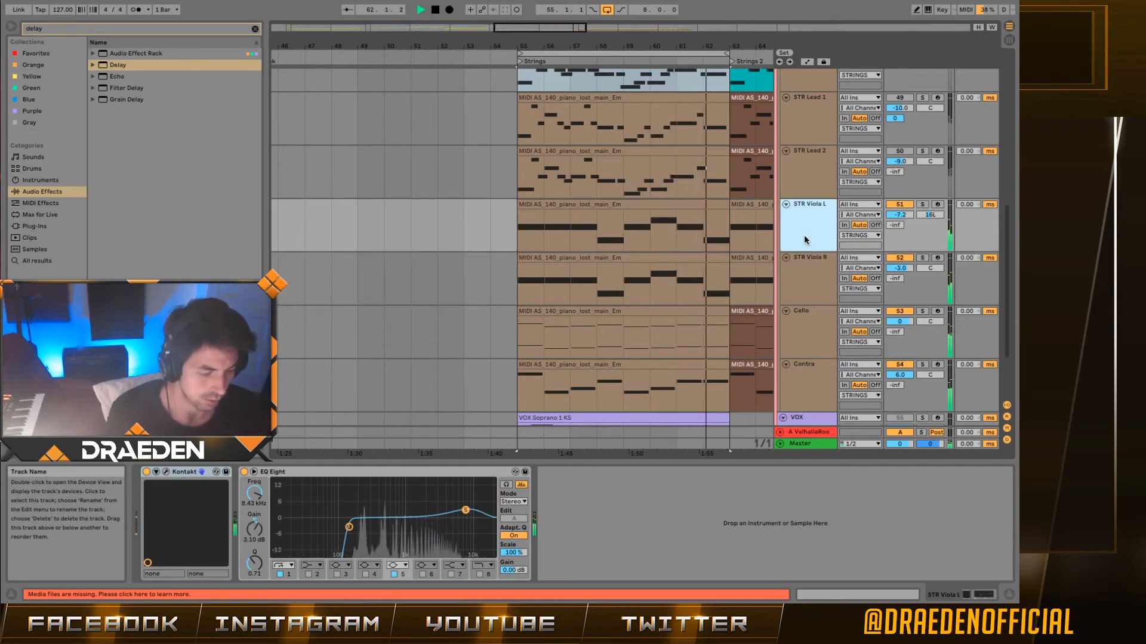
Reactivate STR Lead 2, STR Lead 1 and STR Tina during playback to complete the string layers
{"action": "scroll", "coordinate": [809, 239], "scroll_direction": "up", "scroll_amount": 2}
{"action": "left_click", "coordinate": [899, 207]}
{"action": "left_click", "coordinate": [899, 207]}
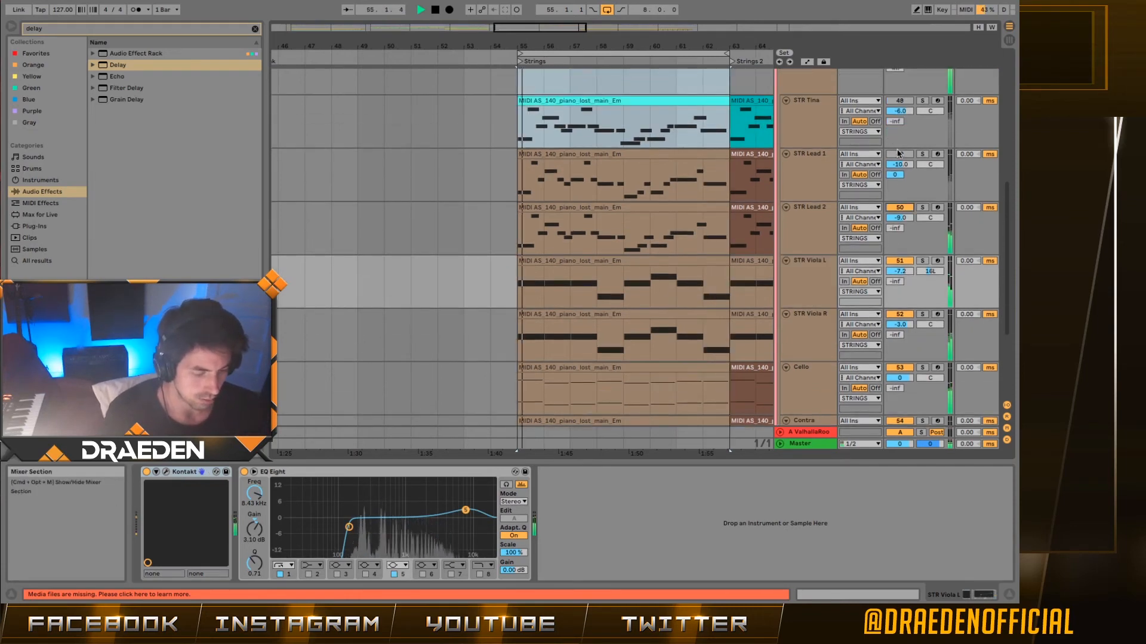
{"action": "left_click", "coordinate": [900, 153]}
{"action": "left_click", "coordinate": [900, 154]}
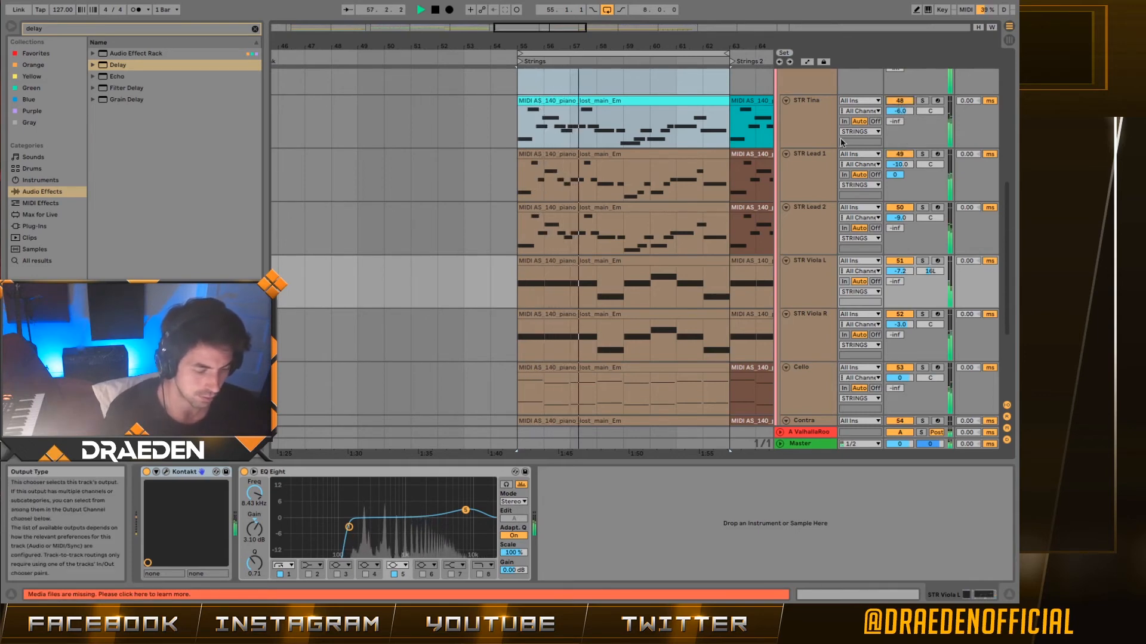
Fold the STR Tina, STR Lead 1, STR Lead 2, STR Viola L, STR Viola R and Cello tracks
{"action": "left_click", "coordinate": [800, 99]}
{"action": "left_click", "coordinate": [786, 101]}
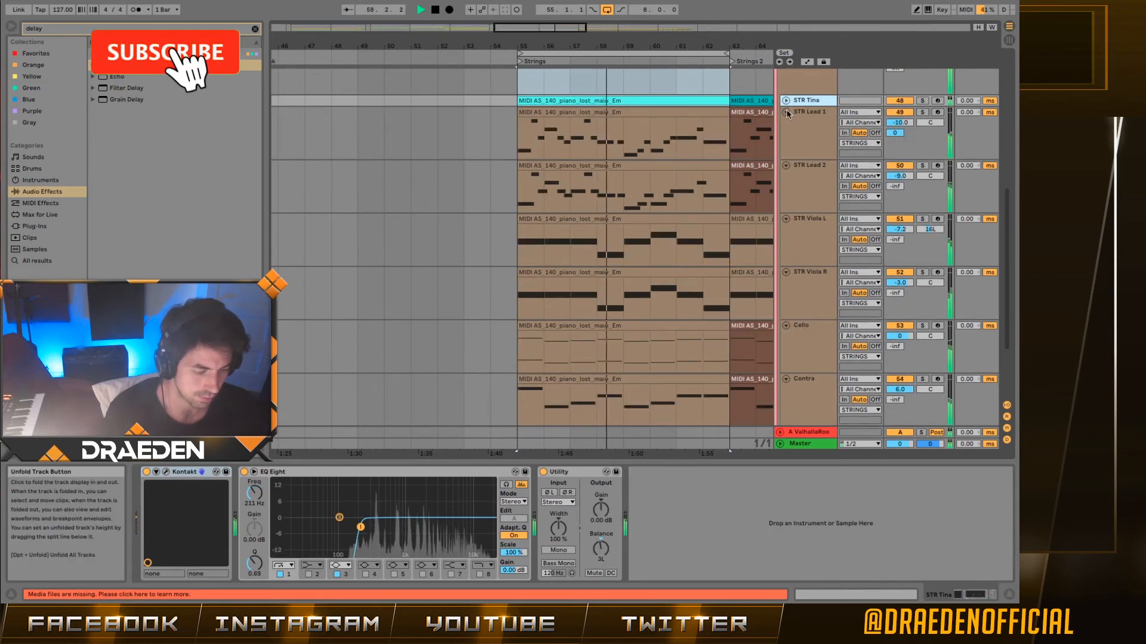
{"action": "left_click", "coordinate": [786, 112]}
{"action": "left_click", "coordinate": [785, 123]}
{"action": "left_click", "coordinate": [786, 135]}
{"action": "left_click", "coordinate": [786, 146]}
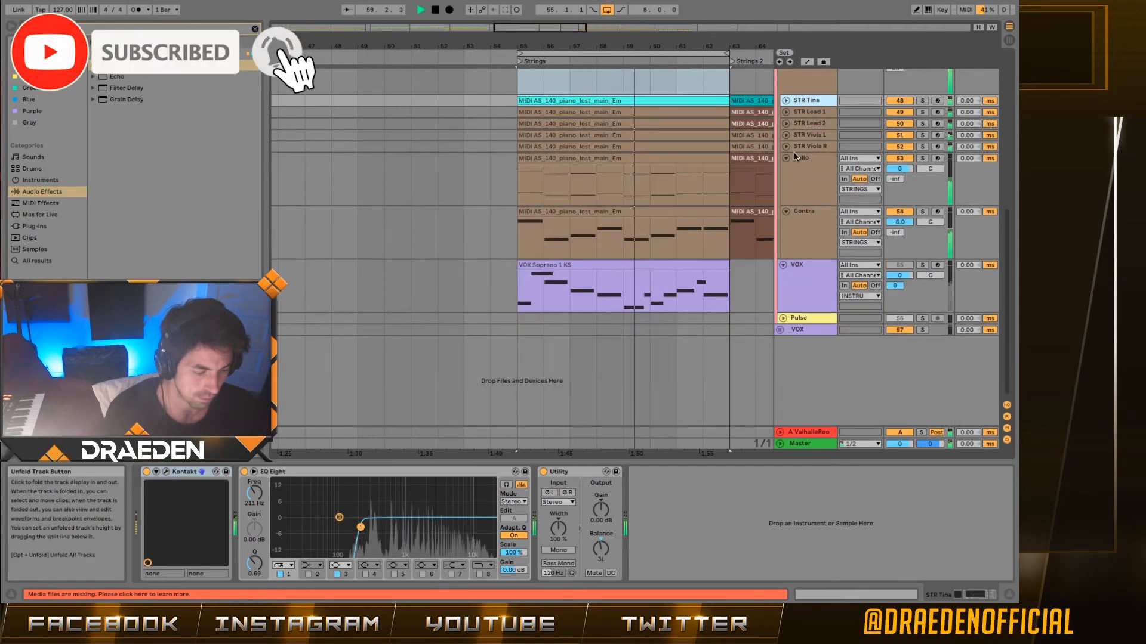
{"action": "left_click", "coordinate": [805, 170]}
{"action": "left_click", "coordinate": [786, 158]}
Stop playback, open the Contra clip at bar 55 in the note editor and enlarge the editor
{"action": "left_click", "coordinate": [813, 182]}
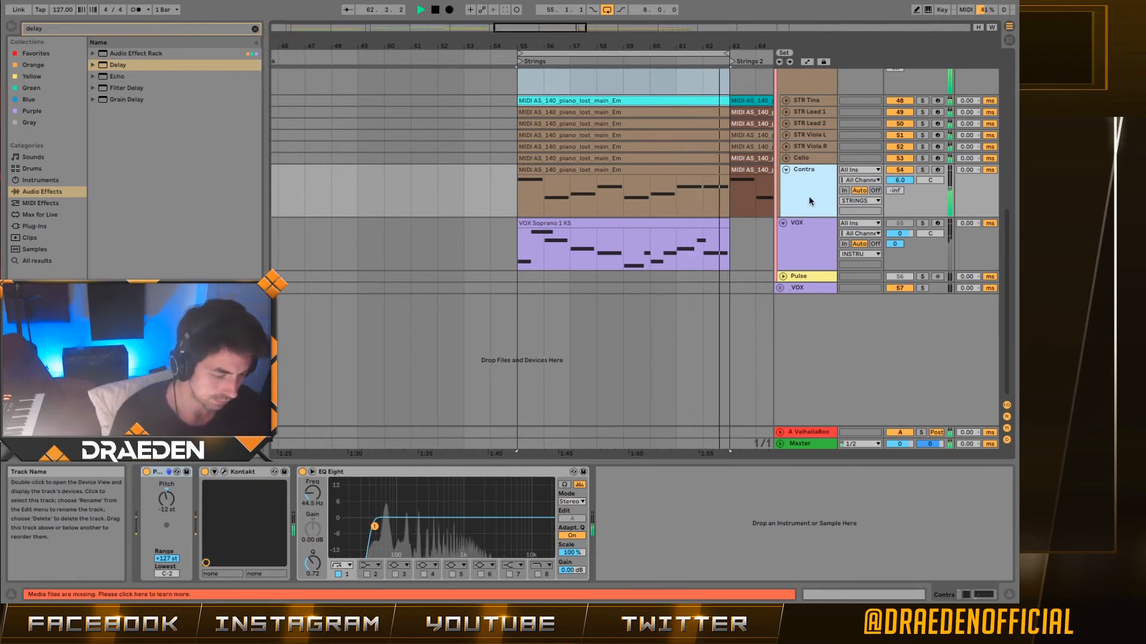
{"action": "left_click", "coordinate": [614, 169]}
{"action": "key", "text": "space"}
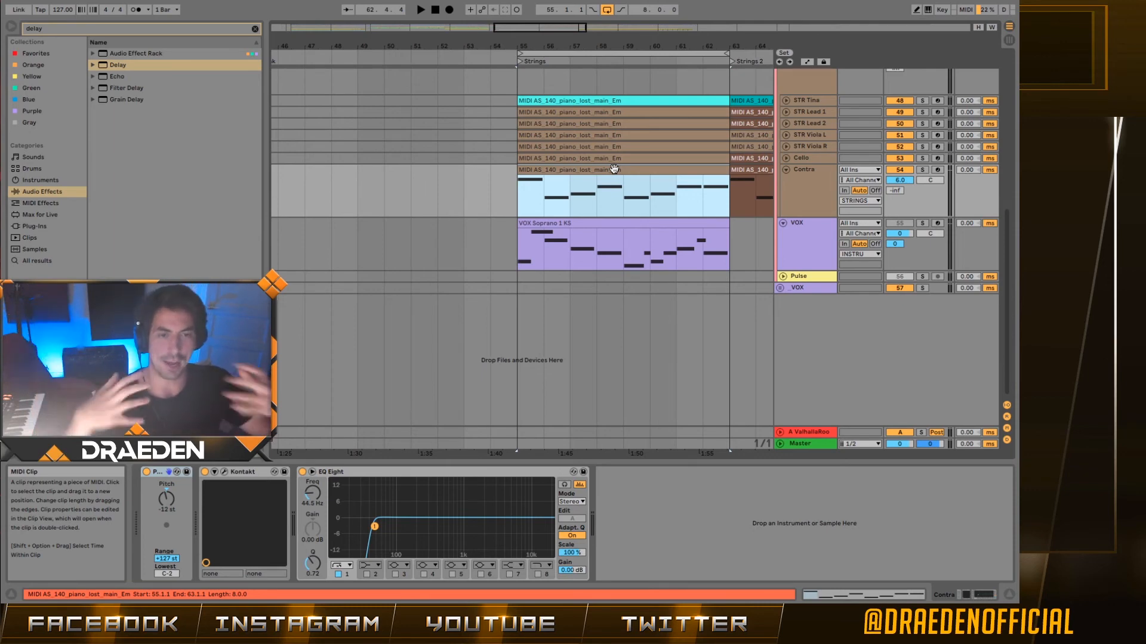
{"action": "double_click", "coordinate": [613, 169]}
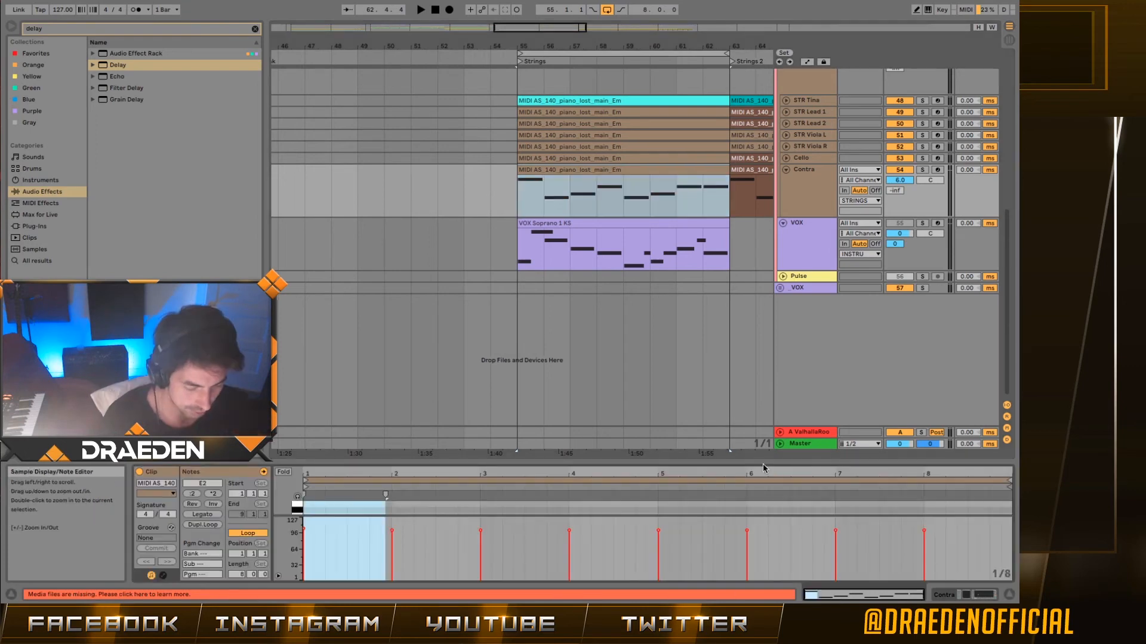
{"action": "left_click_drag", "start_coordinate": [762, 463], "coordinate": [763, 245]}
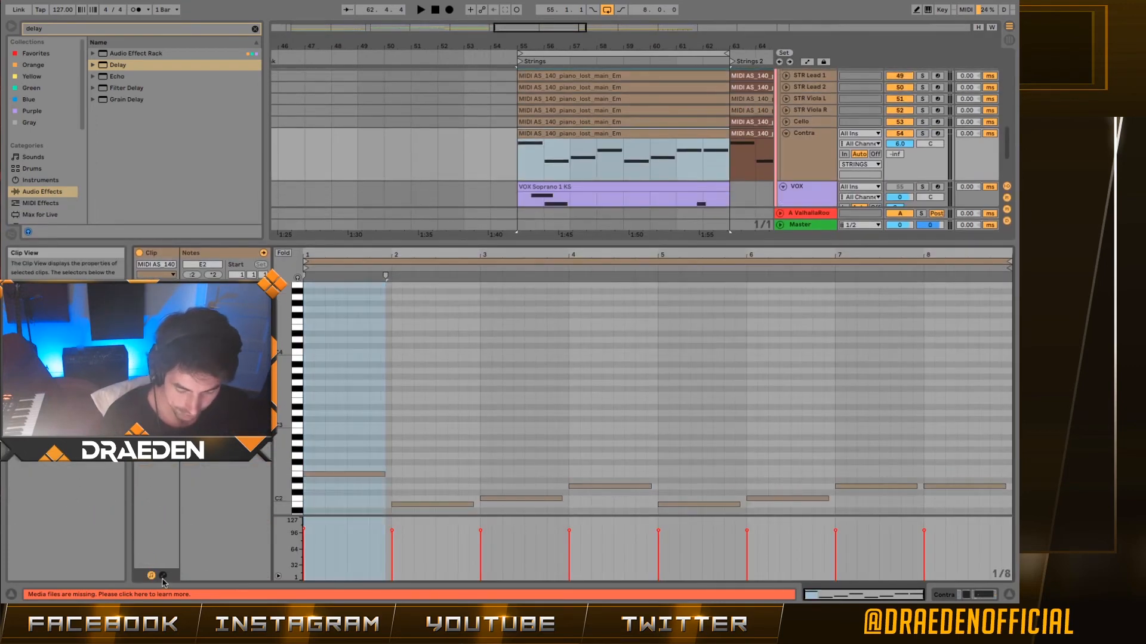
Show the Contra clip's envelopes and choose MIDI Ctrl with 1 - Modulation as the displayed envelope
{"action": "left_click", "coordinate": [163, 576]}
{"action": "left_click", "coordinate": [163, 575]}
{"action": "left_click", "coordinate": [163, 576]}
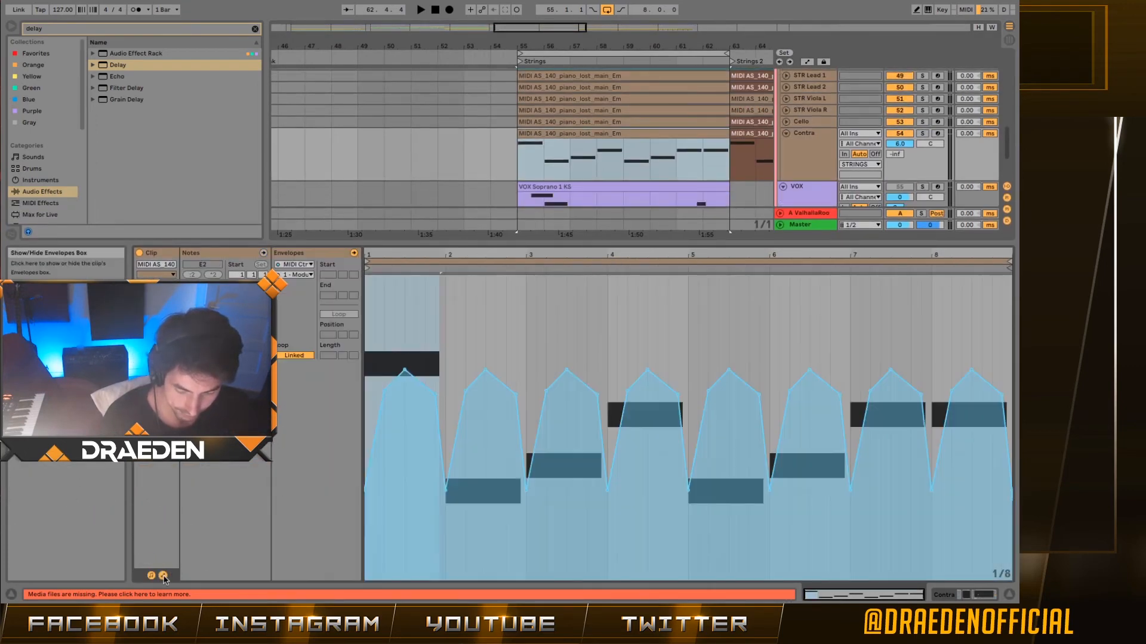
{"action": "left_click", "coordinate": [309, 267]}
{"action": "left_click", "coordinate": [308, 267]}
{"action": "left_click", "coordinate": [306, 268]}
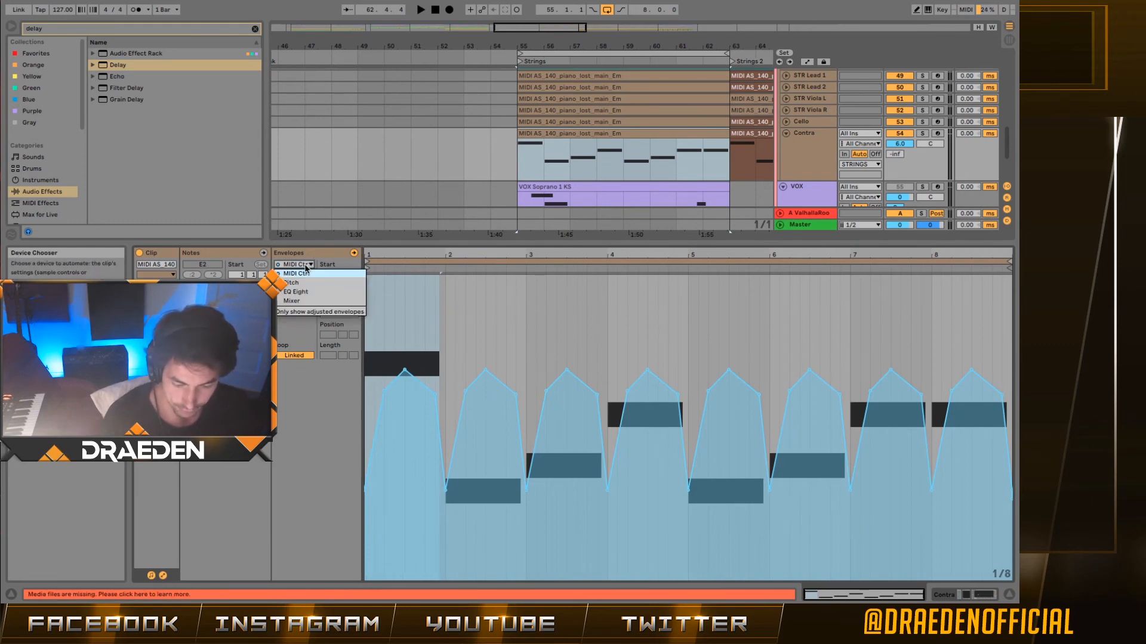
{"action": "left_click", "coordinate": [304, 273]}
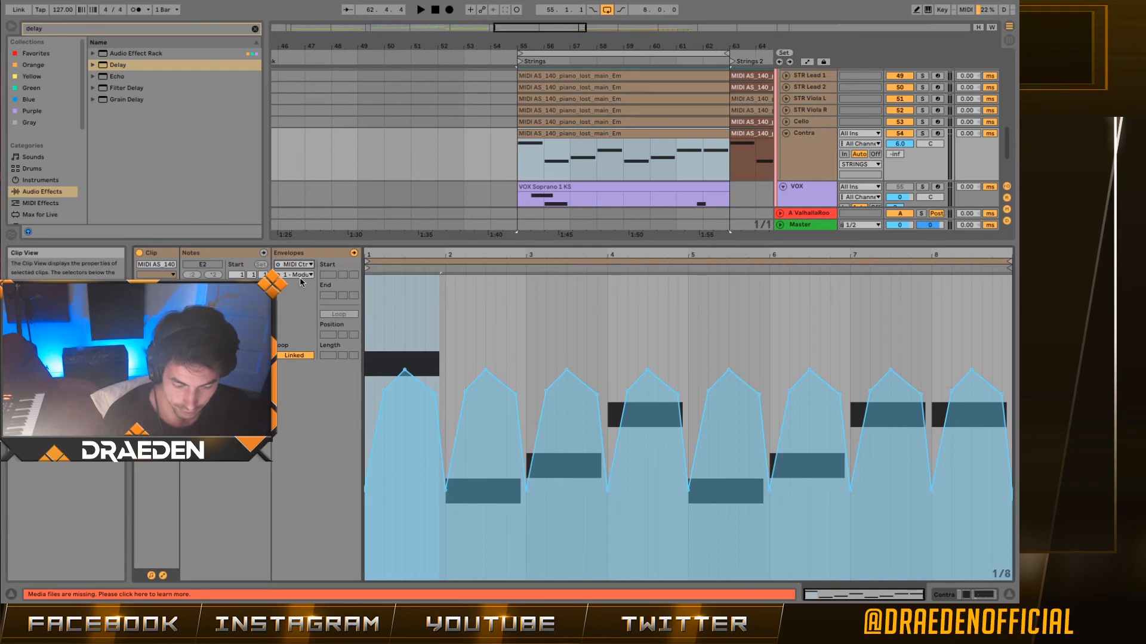
{"action": "left_click", "coordinate": [302, 275]}
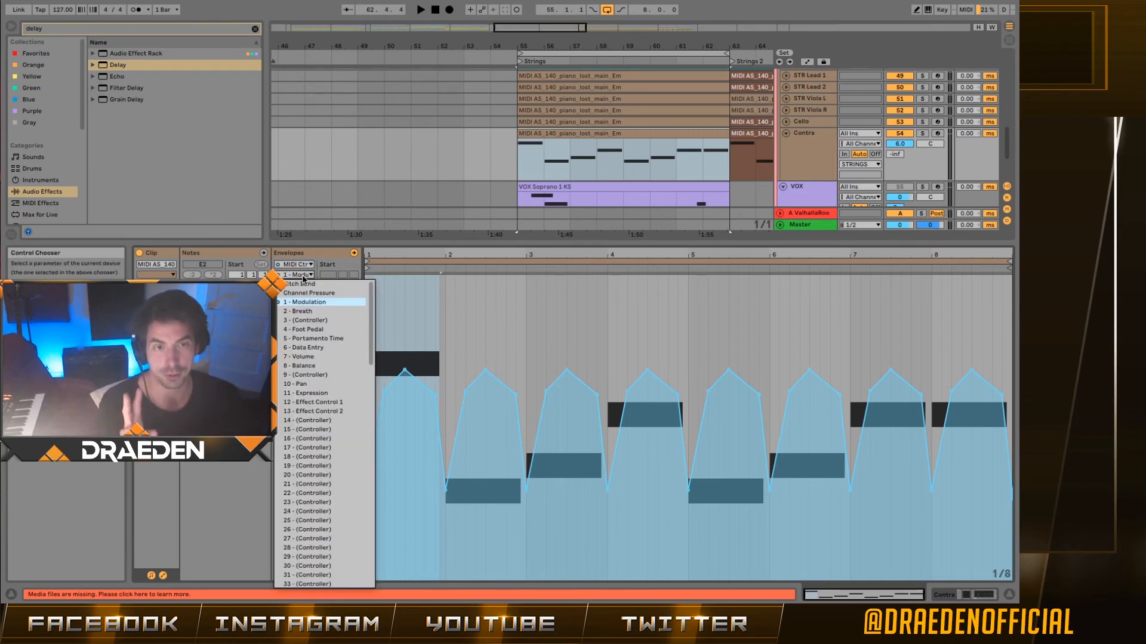
{"action": "scroll", "coordinate": [316, 431], "scroll_direction": "down", "scroll_amount": 1}
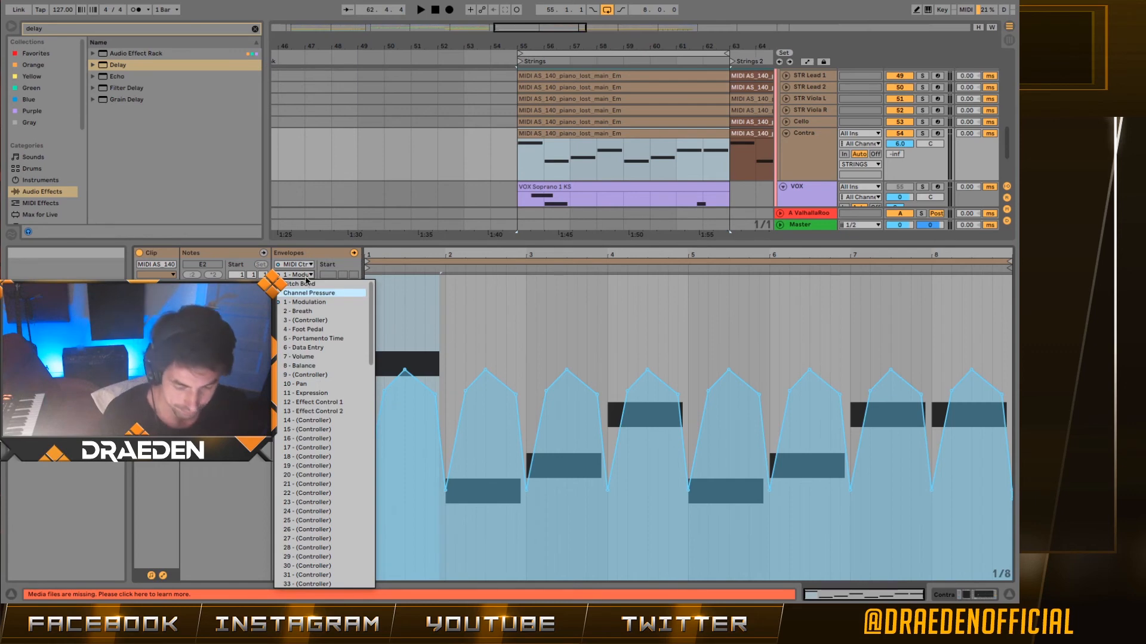
{"action": "left_click", "coordinate": [323, 302]}
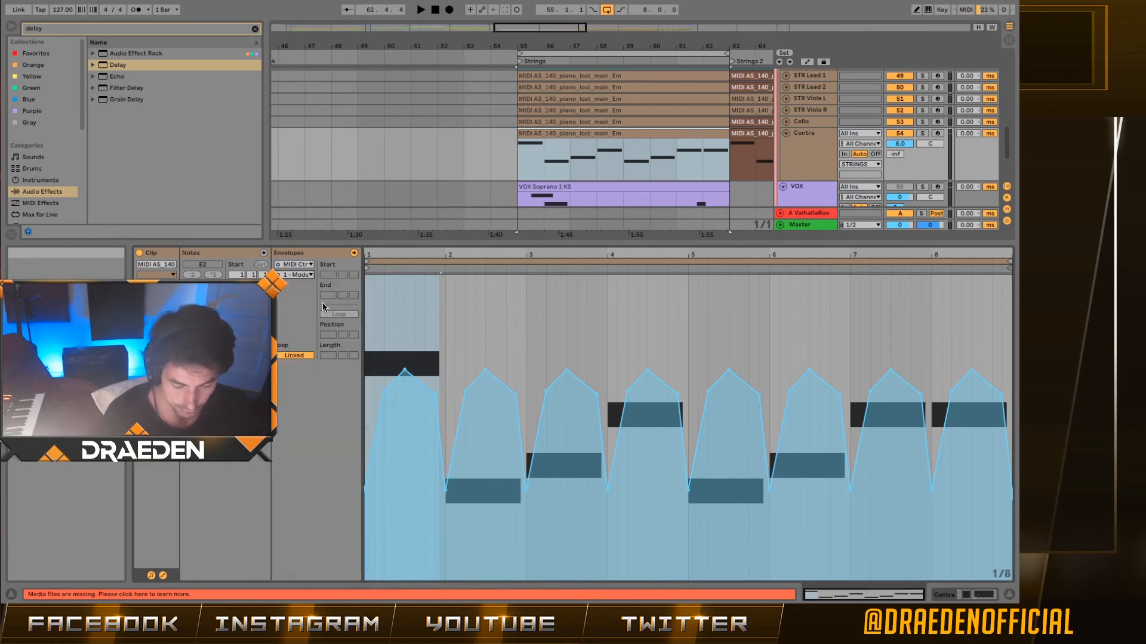
Solo the Contra track and play its clip from bar 55 to audition the modulation swells
{"action": "left_click_drag", "start_coordinate": [418, 348], "coordinate": [367, 360]}
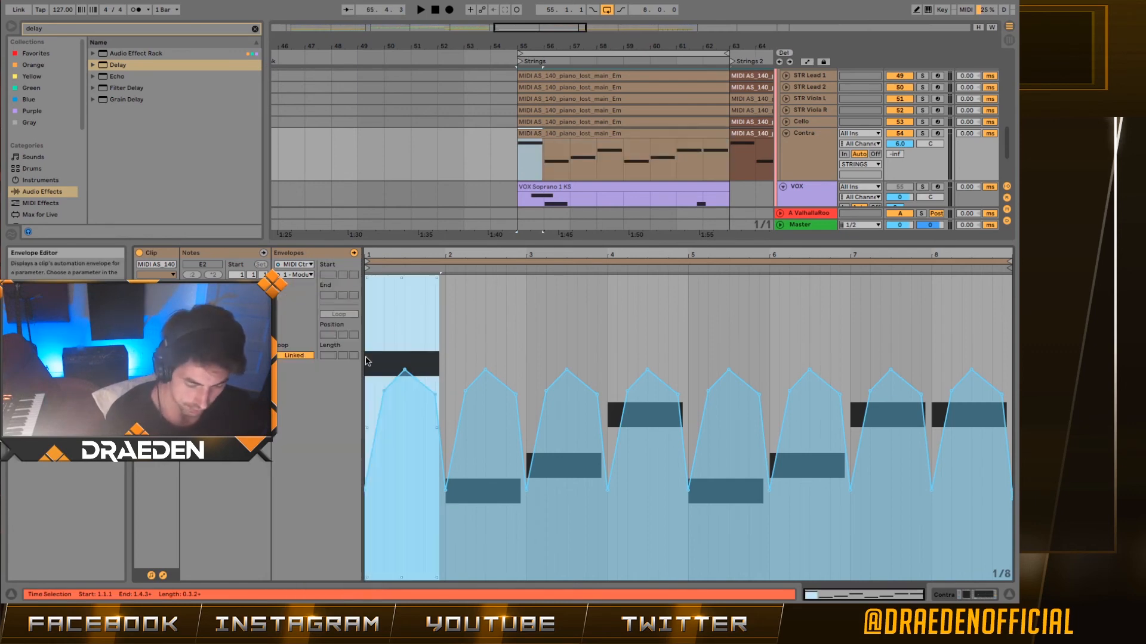
{"action": "left_click", "coordinate": [365, 400]}
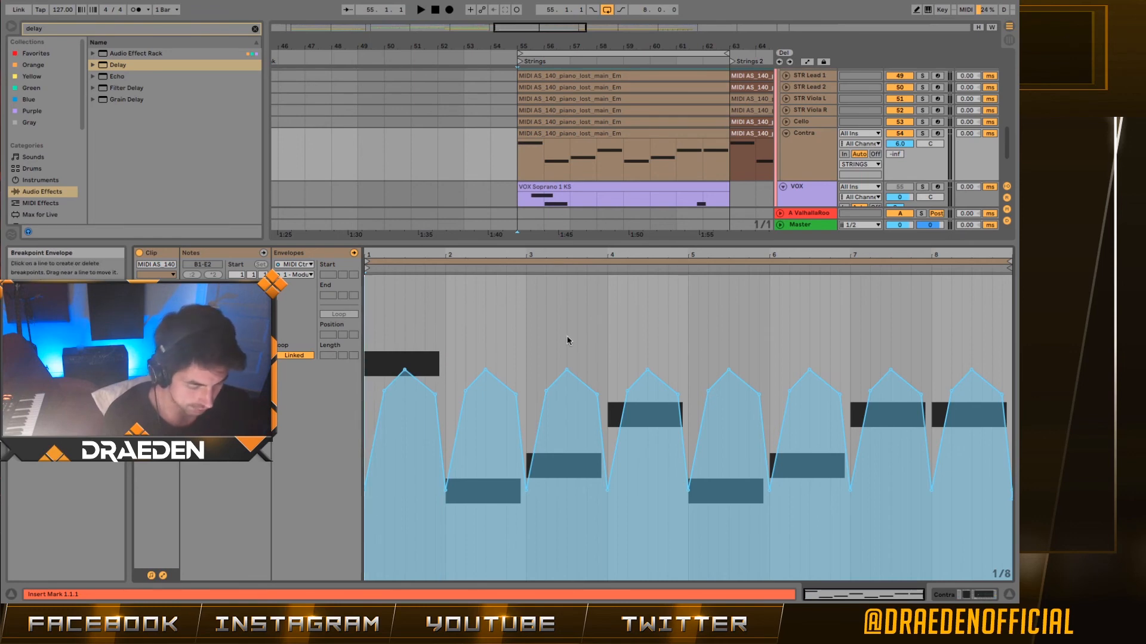
{"action": "left_click", "coordinate": [597, 134]}
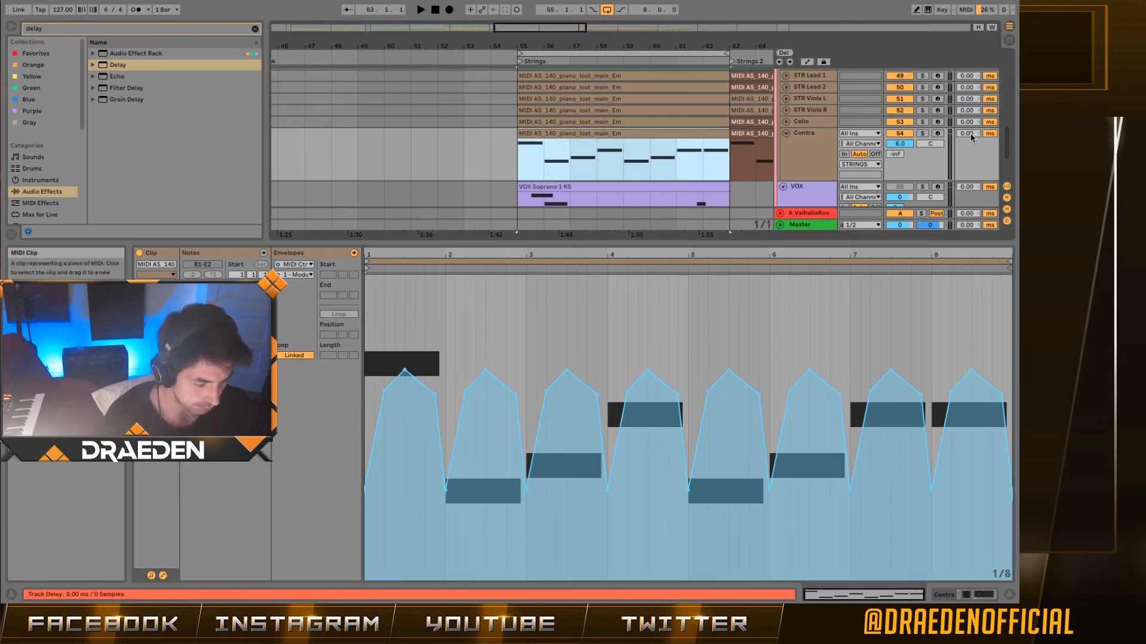
{"action": "left_click", "coordinate": [922, 134]}
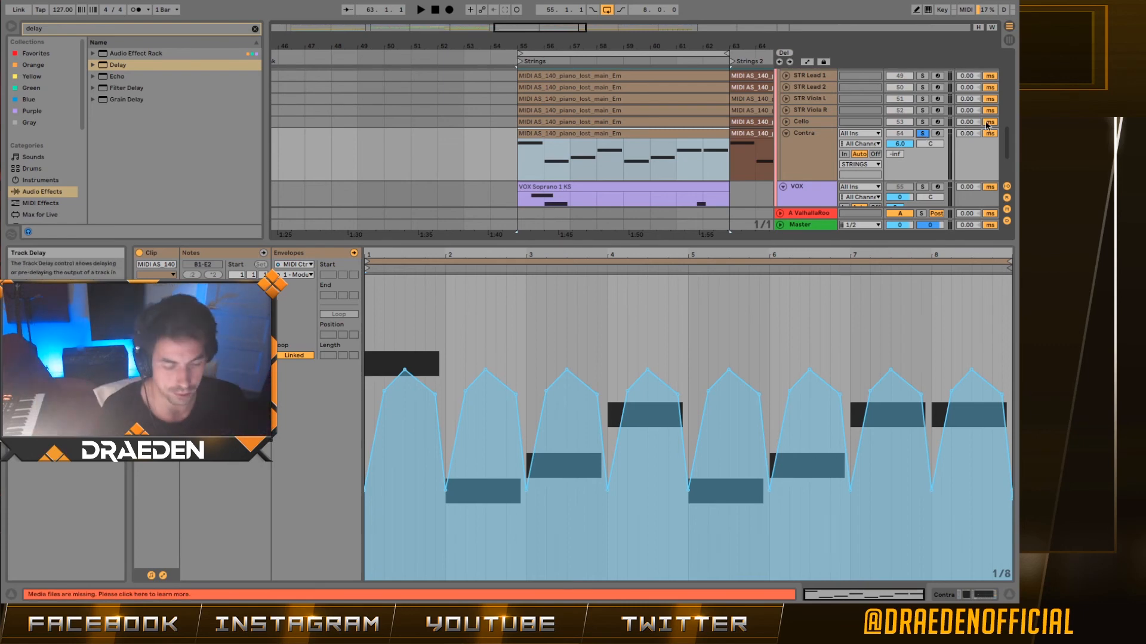
{"action": "key", "text": "space"}
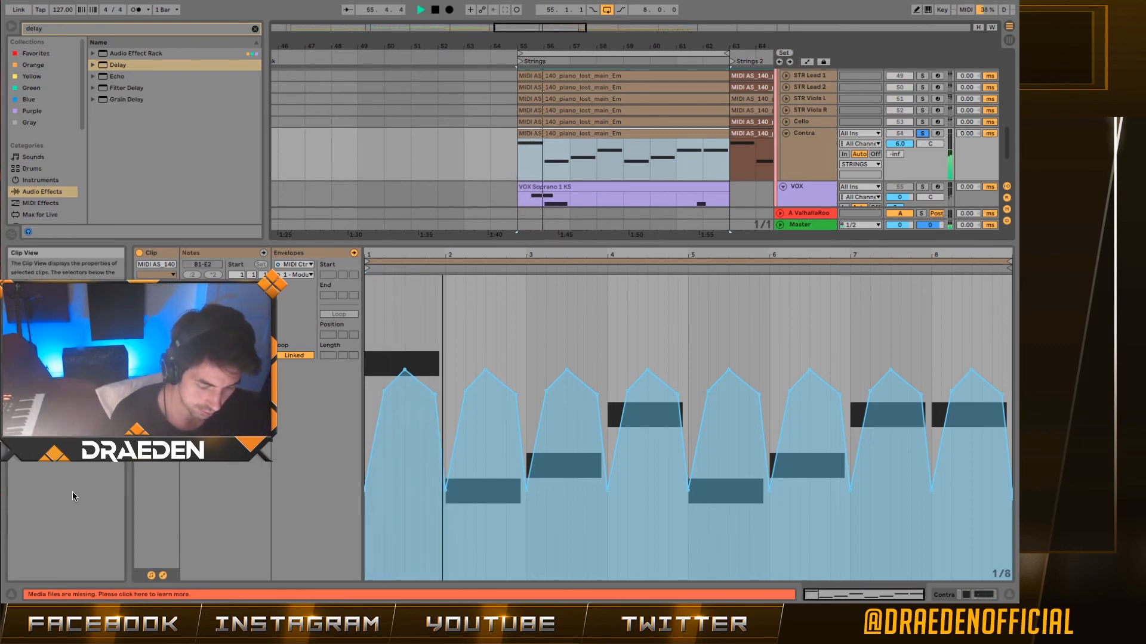
{"action": "left_click", "coordinate": [516, 297]}
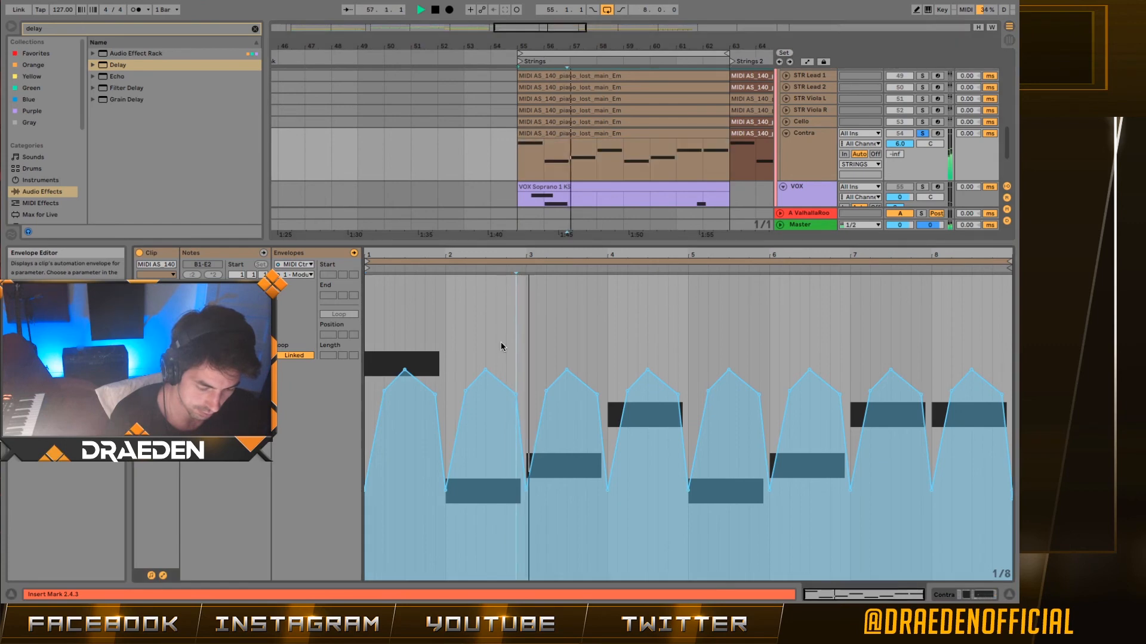
{"action": "left_click", "coordinate": [506, 343]}
{"action": "key", "text": "space"}
Try an extreme modulation swell on the clip's third note, with a maximum peak and minimum low points, during playback
{"action": "left_click_drag", "start_coordinate": [566, 372], "coordinate": [567, 278]}
{"action": "key", "text": "space"}
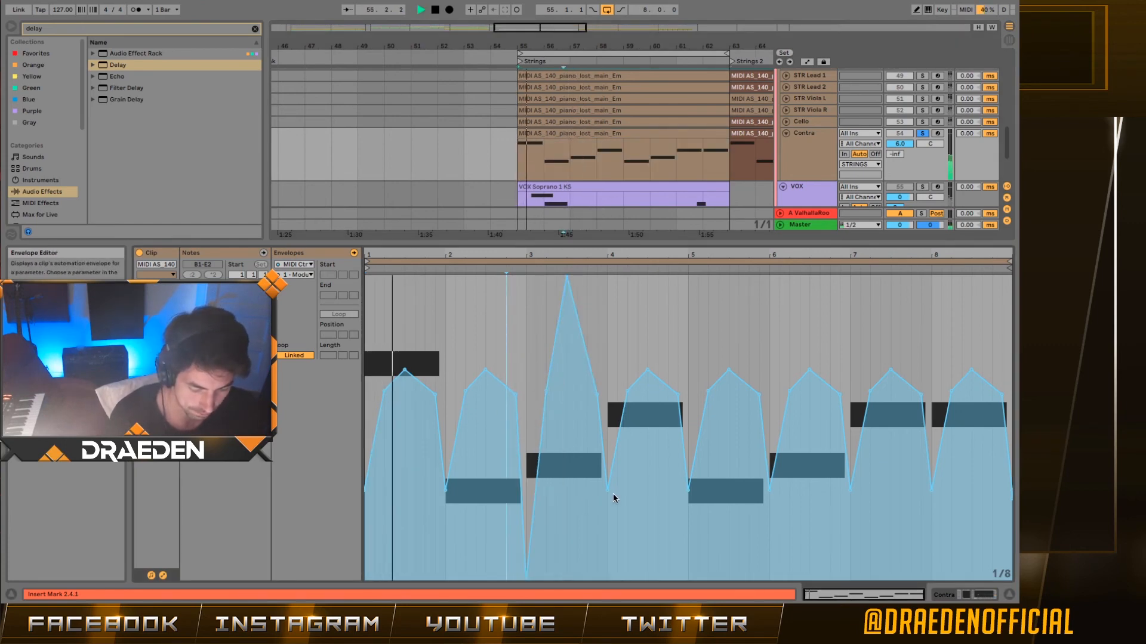
{"action": "left_click_drag", "start_coordinate": [607, 486], "coordinate": [597, 579]}
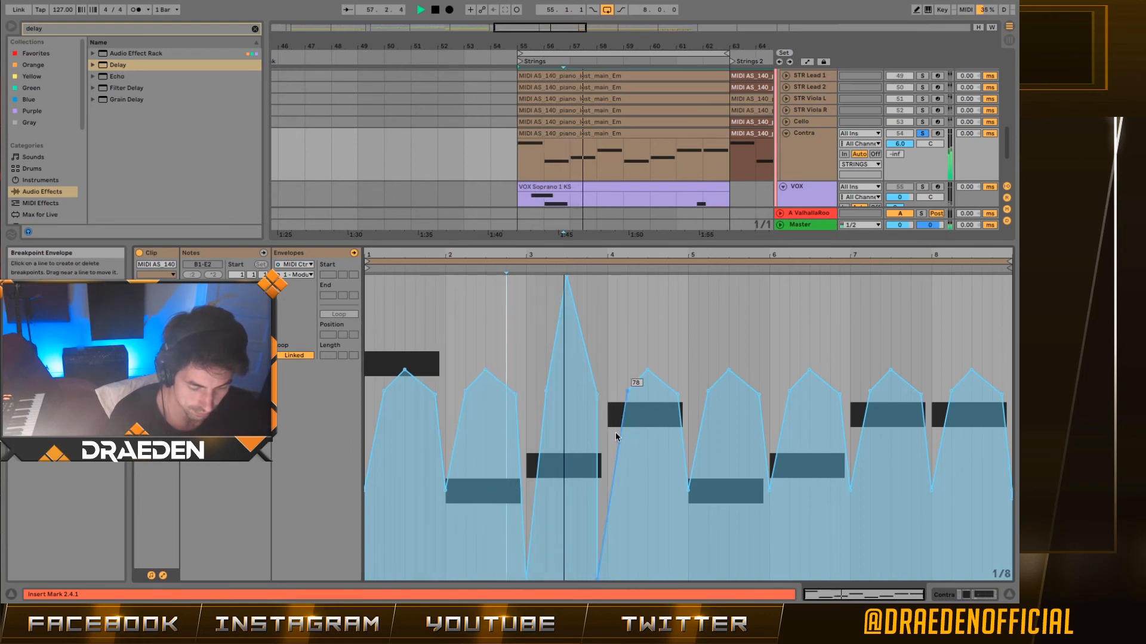
{"action": "key", "text": "space"}
Undo the exaggerated modulation changes around the third note
{"action": "key", "text": "ctrl+z"}
{"action": "key", "text": "ctrl+z"}
{"action": "key", "text": "ctrl+z"}
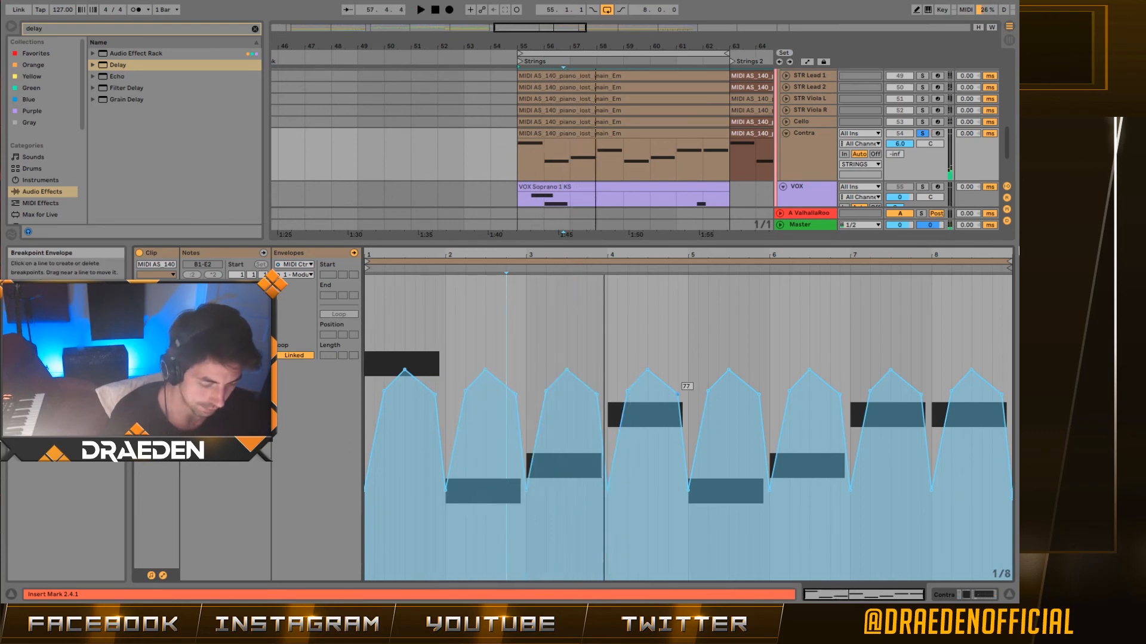
Turn off the Contra track's solo and fold the track
{"action": "left_click", "coordinate": [847, 126]}
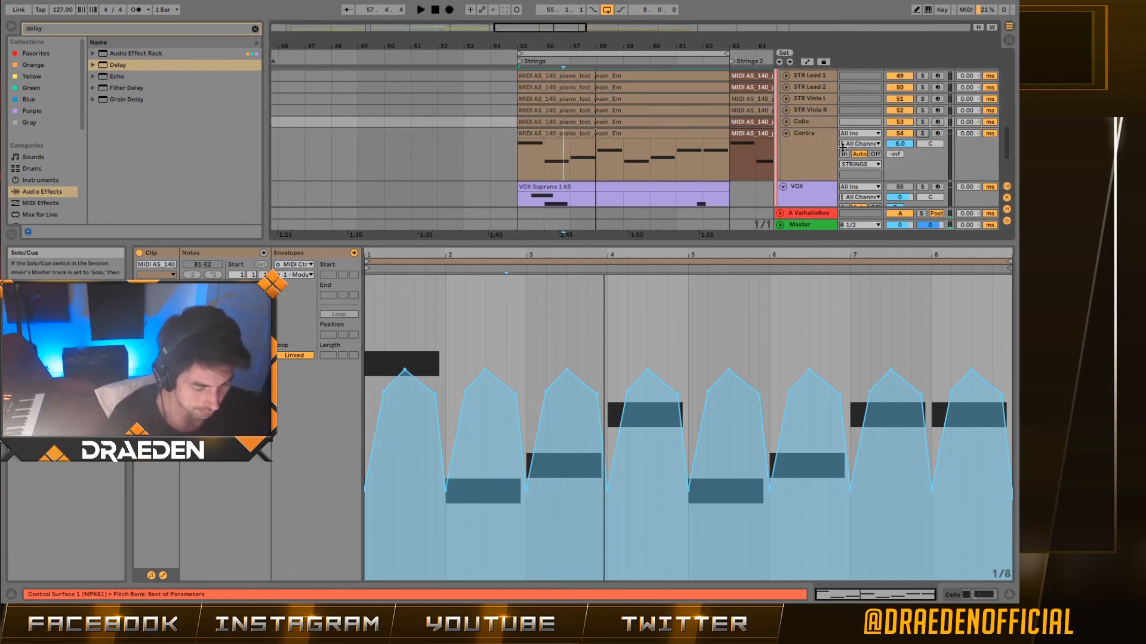
{"action": "left_click", "coordinate": [818, 153]}
{"action": "left_click", "coordinate": [786, 133]}
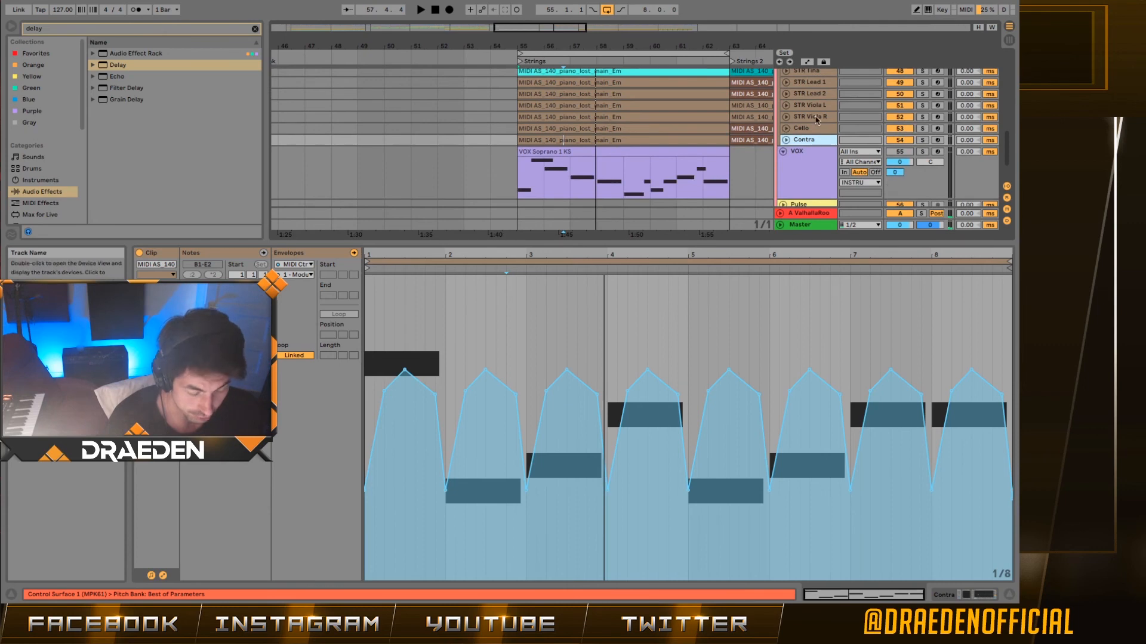
Open the STR Tina clip at bar 55 and display its envelopes
{"action": "scroll", "coordinate": [817, 119], "scroll_direction": "up", "scroll_amount": 3}
{"action": "left_click", "coordinate": [809, 143]}
{"action": "left_click", "coordinate": [590, 146]}
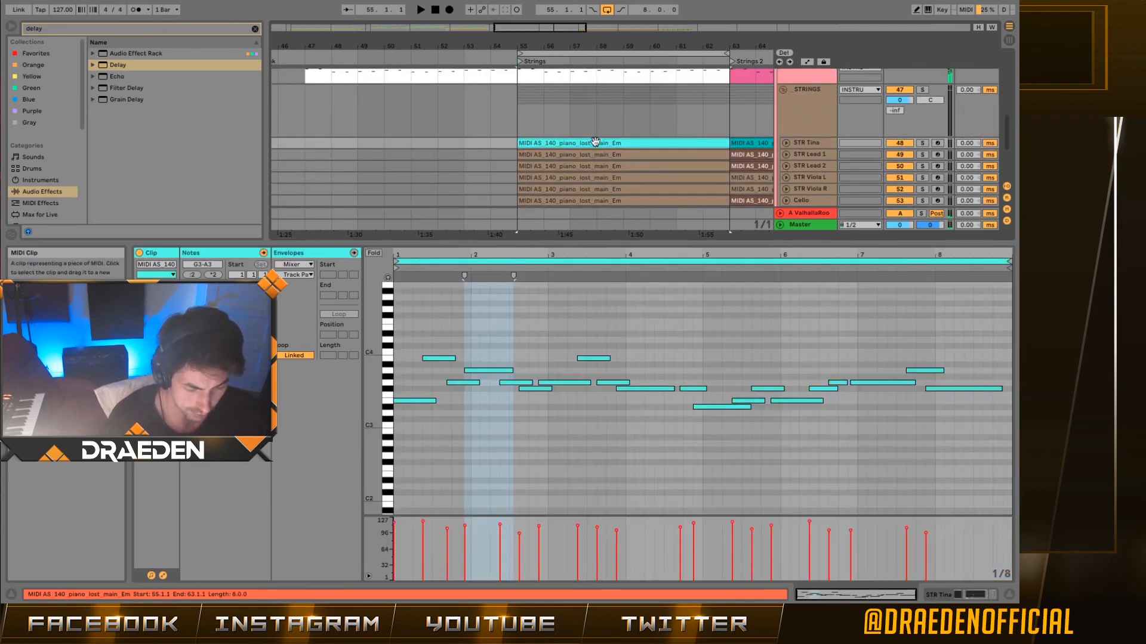
{"action": "left_click", "coordinate": [163, 576]}
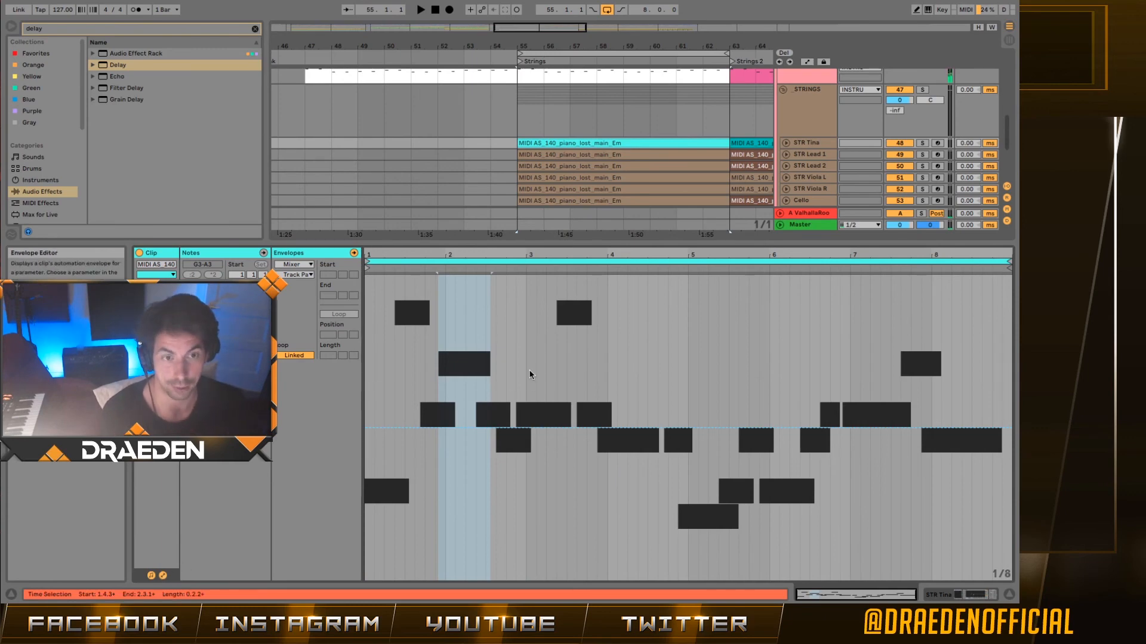
Examine the device chains of the string tracks one after another, from STR Tina down to Contra
{"action": "key", "text": "ctrl+alt+l"}
{"action": "double_click", "coordinate": [802, 367]}
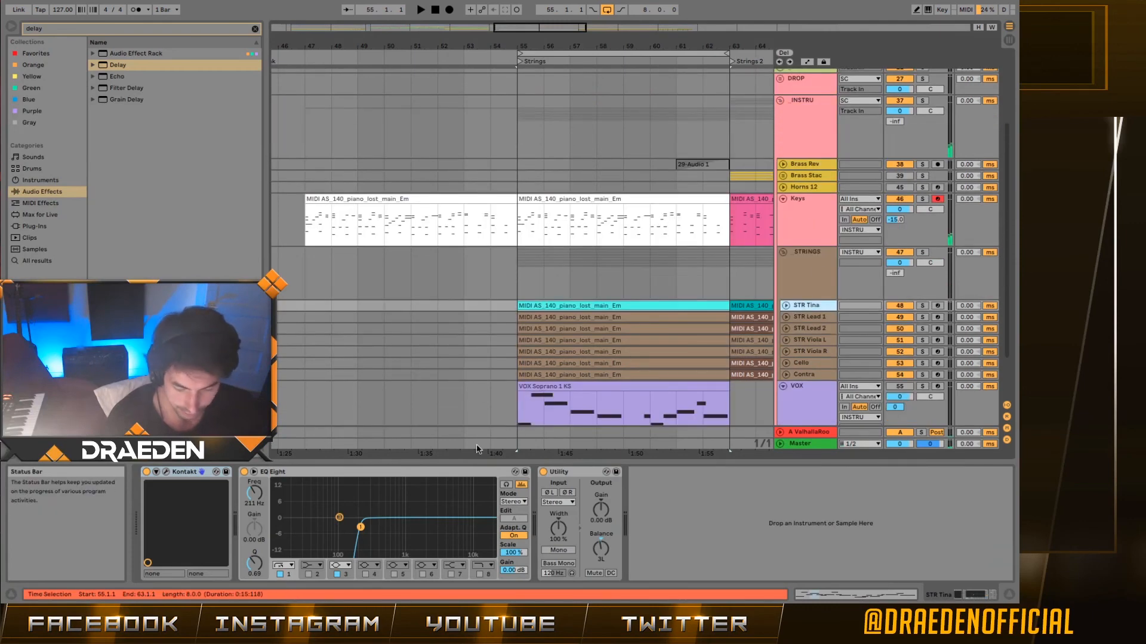
{"action": "left_click", "coordinate": [805, 317]}
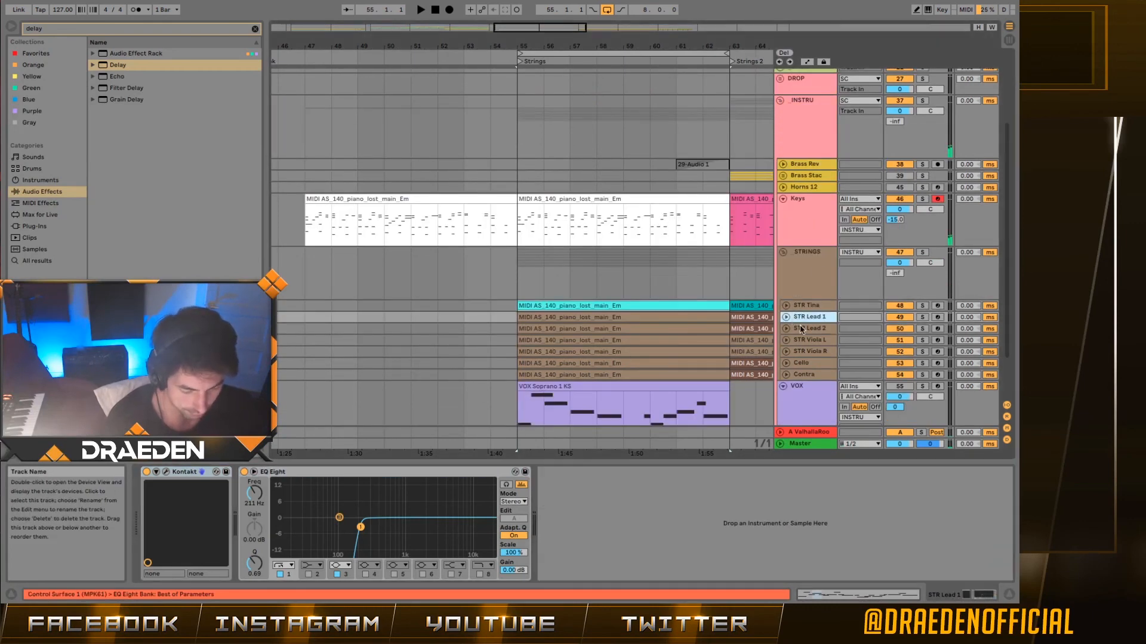
{"action": "left_click", "coordinate": [802, 329]}
{"action": "left_click", "coordinate": [802, 340]}
{"action": "left_click", "coordinate": [801, 351]}
{"action": "left_click", "coordinate": [801, 362]}
{"action": "left_click", "coordinate": [801, 375]}
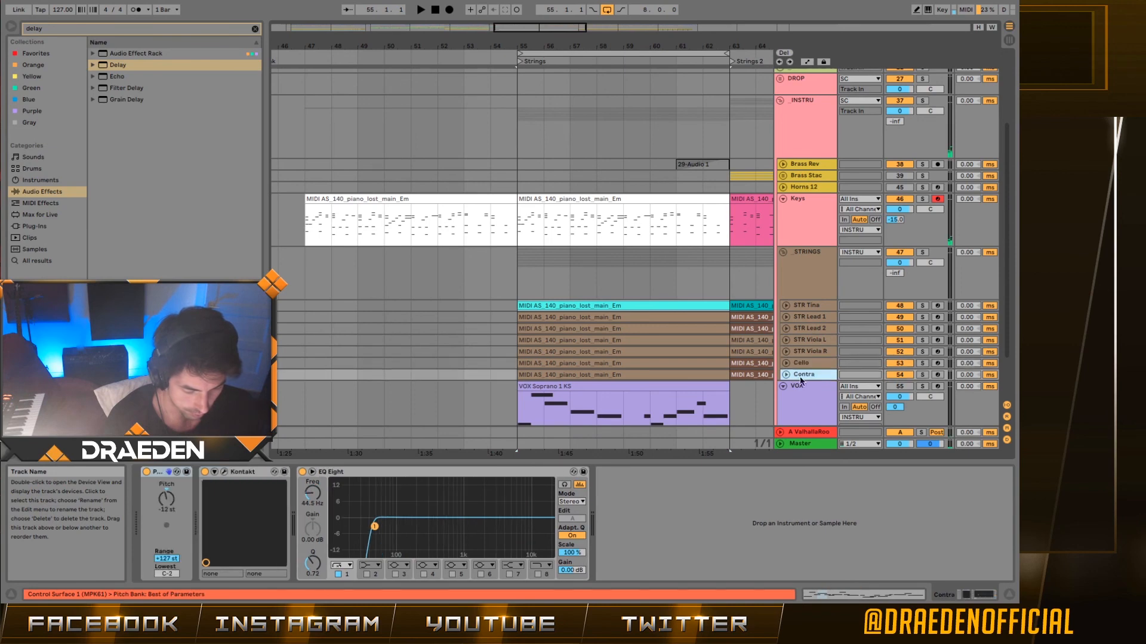
Solo the Contra track and play it from bar 55 while viewing its EQ Eight spectrum
{"action": "left_click", "coordinate": [673, 382]}
{"action": "left_click", "coordinate": [672, 378]}
{"action": "key", "text": "space"}
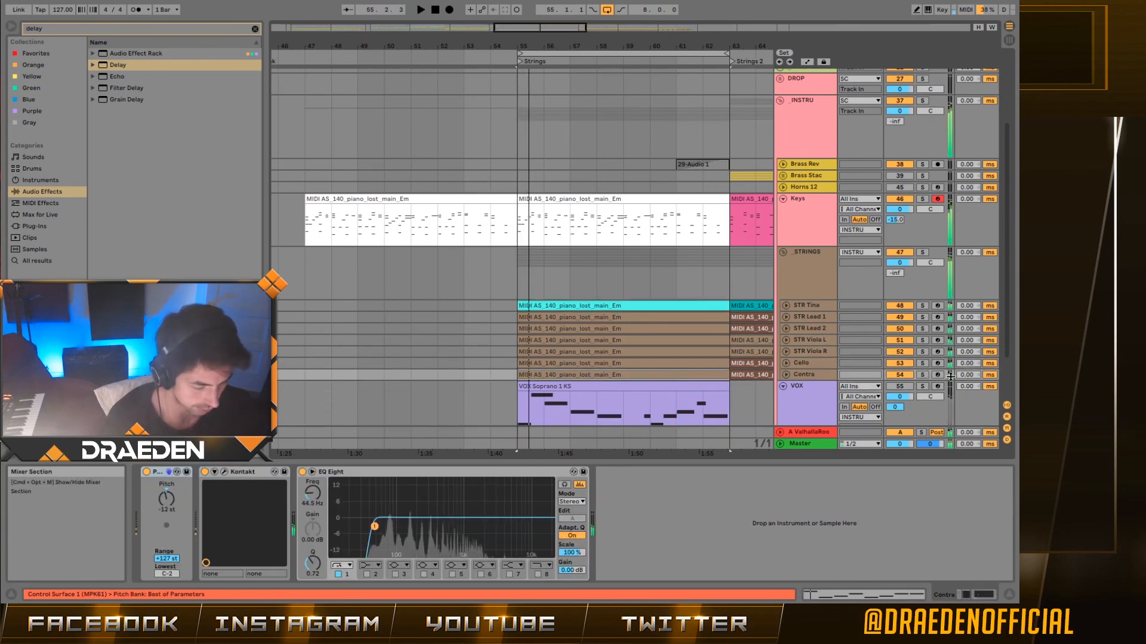
{"action": "left_click", "coordinate": [922, 375]}
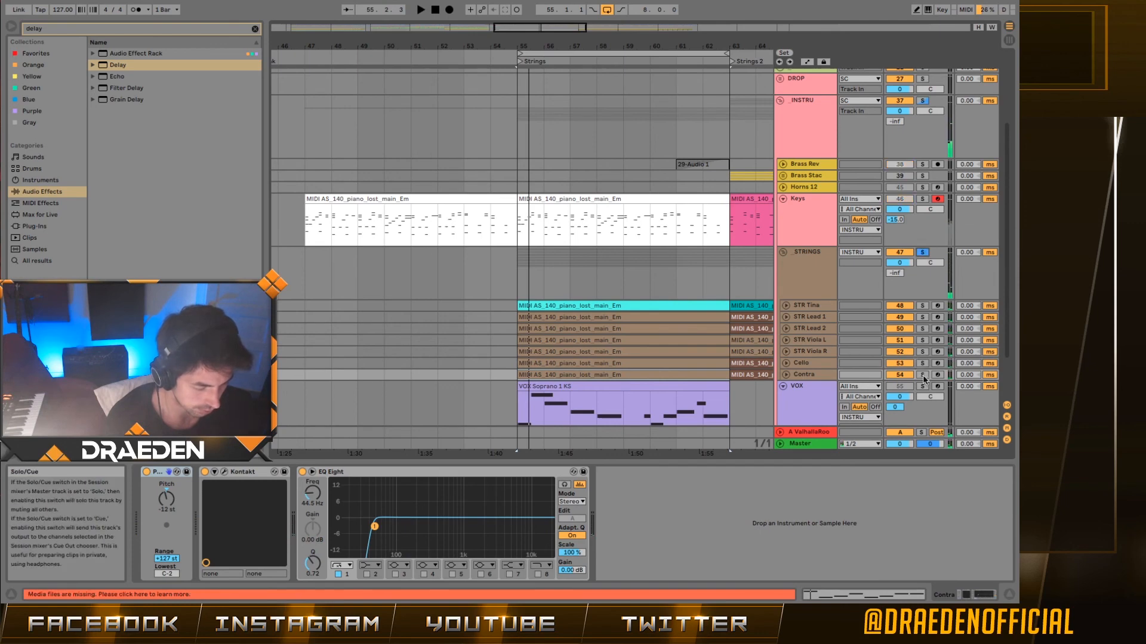
{"action": "key", "text": "space"}
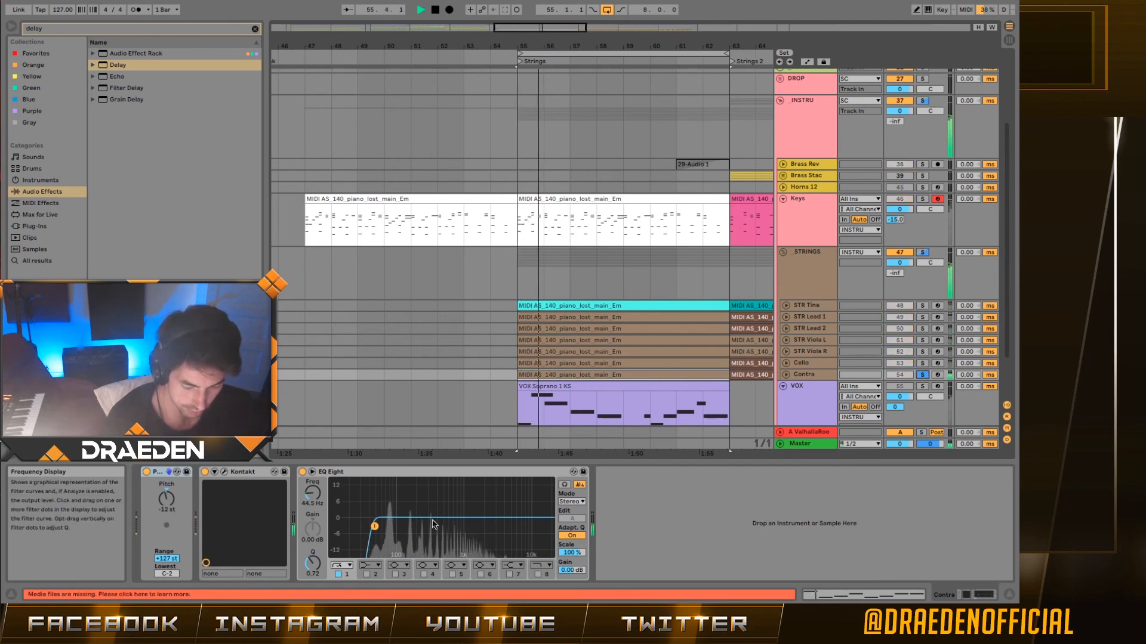
{"action": "key", "text": "space"}
Unfold the Contra track and audition it from bar 59 with its Pitch, Kontakt and EQ Eight devices shown
{"action": "left_click", "coordinate": [793, 380]}
{"action": "scroll", "coordinate": [793, 380], "scroll_direction": "down", "scroll_amount": 2}
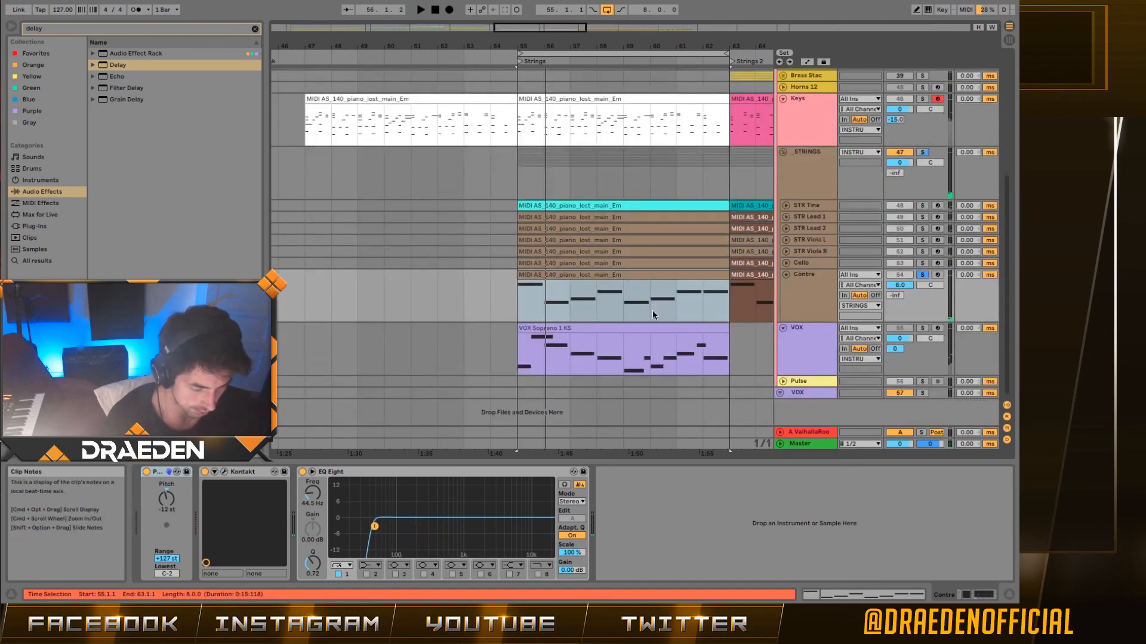
{"action": "left_click", "coordinate": [625, 303]}
{"action": "key", "text": "space"}
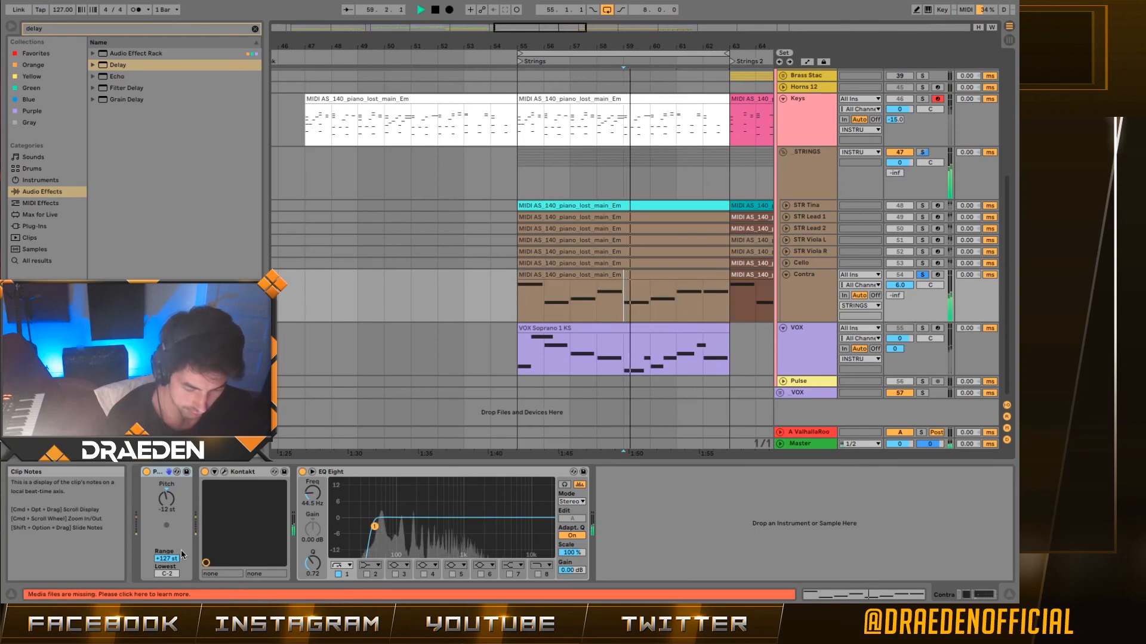
{"action": "key", "text": "space"}
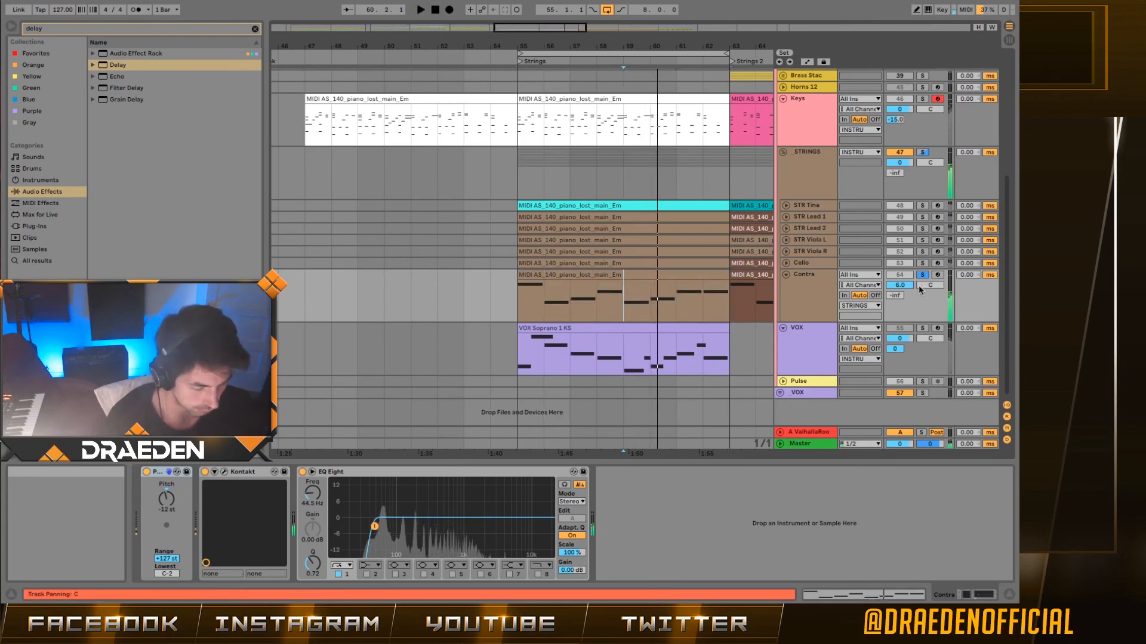
Solo the Cello track and play it with its Kontakt and EQ Eight chain shown
{"action": "left_click", "coordinate": [922, 263]}
{"action": "left_click", "coordinate": [827, 268]}
{"action": "key", "text": "space"}
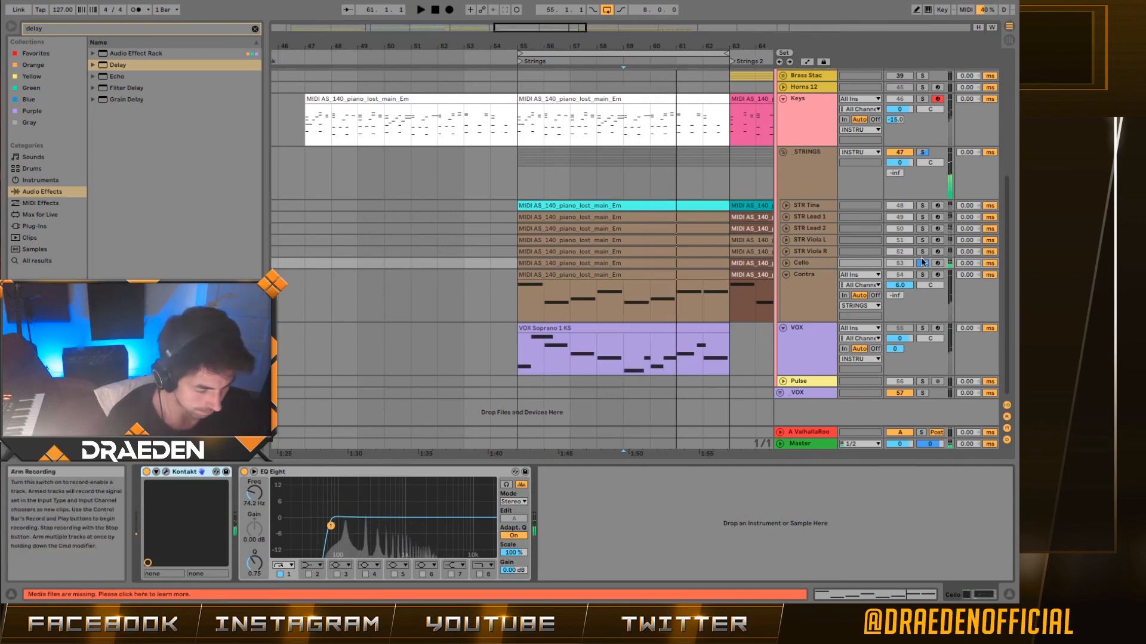
{"action": "key", "text": "space"}
Solo STR Viola R and view the device chains from that track up through STR Tina
{"action": "left_click", "coordinate": [921, 251]}
{"action": "left_click", "coordinate": [815, 252]}
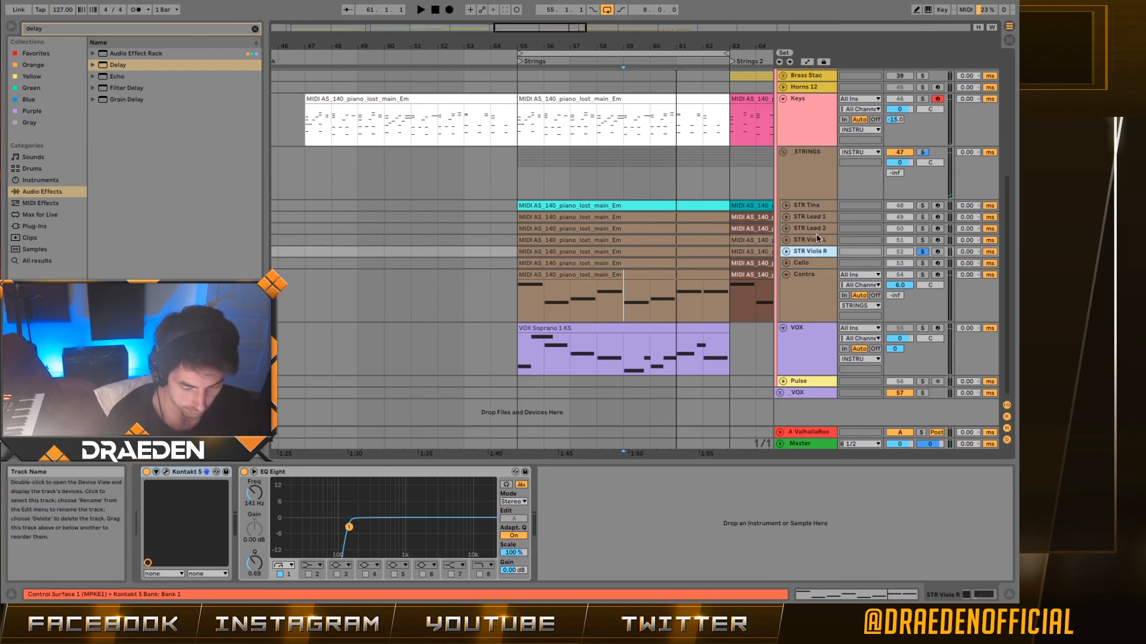
{"action": "left_click", "coordinate": [817, 240]}
{"action": "left_click", "coordinate": [818, 229]}
{"action": "left_click", "coordinate": [821, 216]}
{"action": "left_click", "coordinate": [821, 205]}
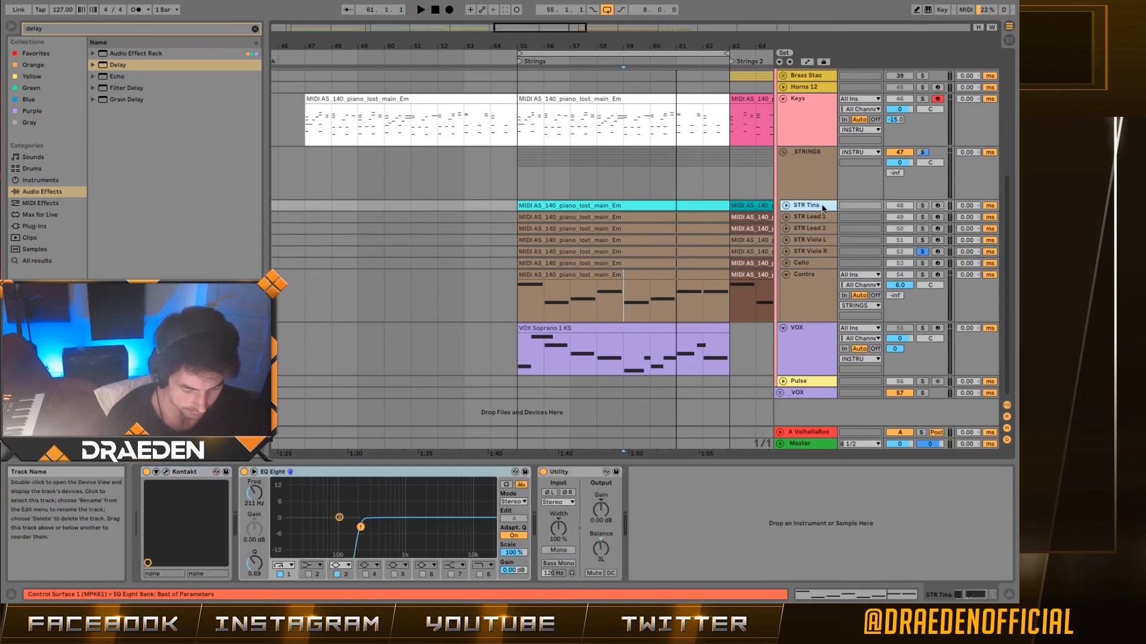
Fold the Contra track, clear the remaining solo and show the STRINGS group's Utility device
{"action": "left_click", "coordinate": [806, 263]}
{"action": "left_click", "coordinate": [786, 287]}
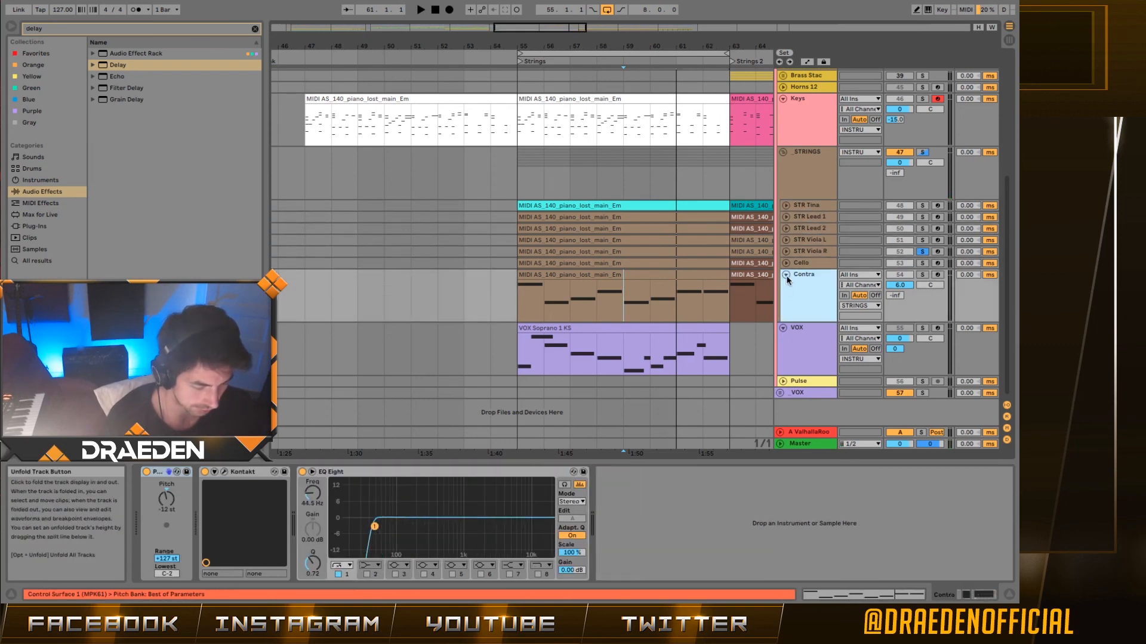
{"action": "left_click", "coordinate": [786, 275]}
{"action": "left_click", "coordinate": [819, 199]}
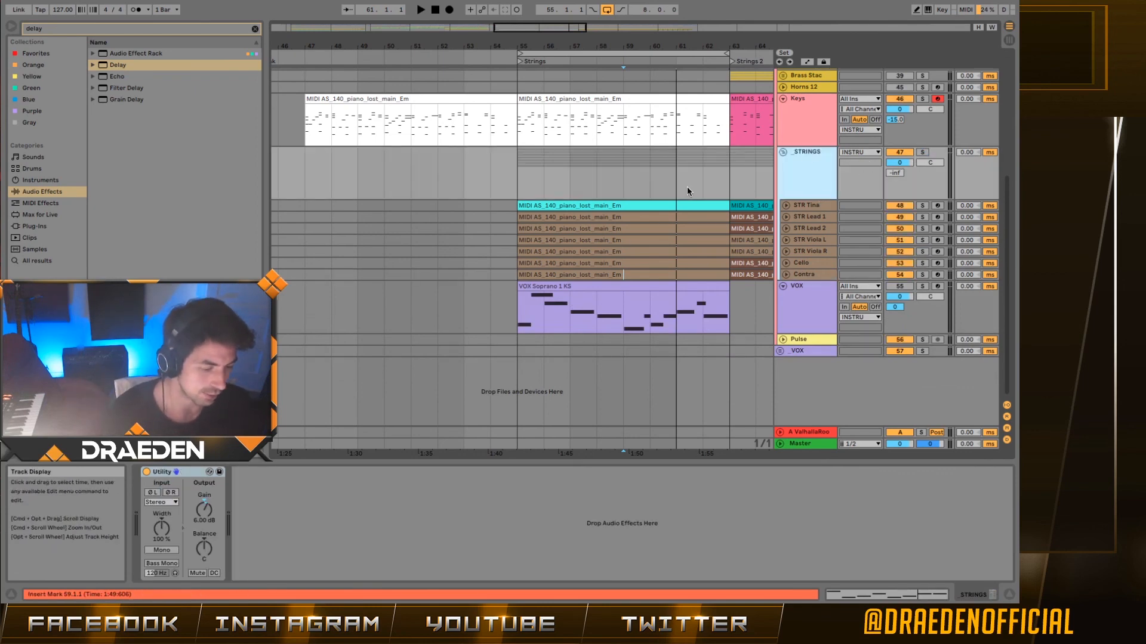
Look over the Strings and Strings 2 sections and set the insert position to bar 55 on the STRINGS group
{"action": "scroll", "coordinate": [686, 186], "scroll_direction": "up", "scroll_amount": 5}
{"action": "scroll", "coordinate": [686, 186], "scroll_direction": "right", "scroll_amount": 1}
{"action": "scroll", "coordinate": [686, 187], "scroll_direction": "right", "scroll_amount": 3}
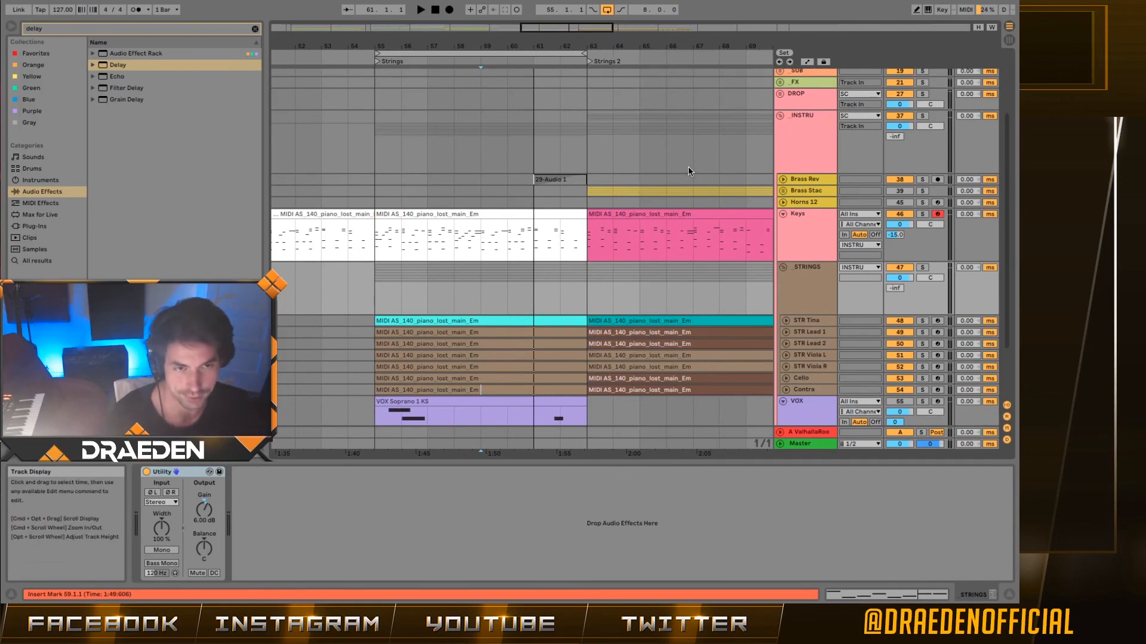
{"action": "scroll", "coordinate": [506, 210], "scroll_direction": "down", "scroll_amount": 2}
{"action": "scroll", "coordinate": [506, 209], "scroll_direction": "left", "scroll_amount": 3}
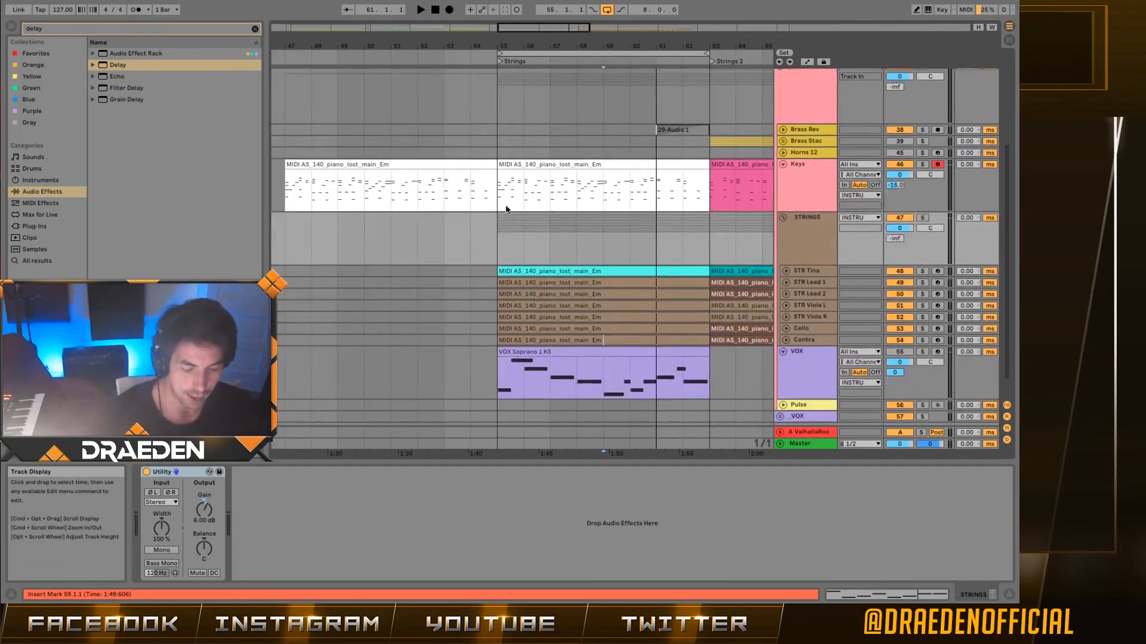
{"action": "left_click", "coordinate": [499, 250]}
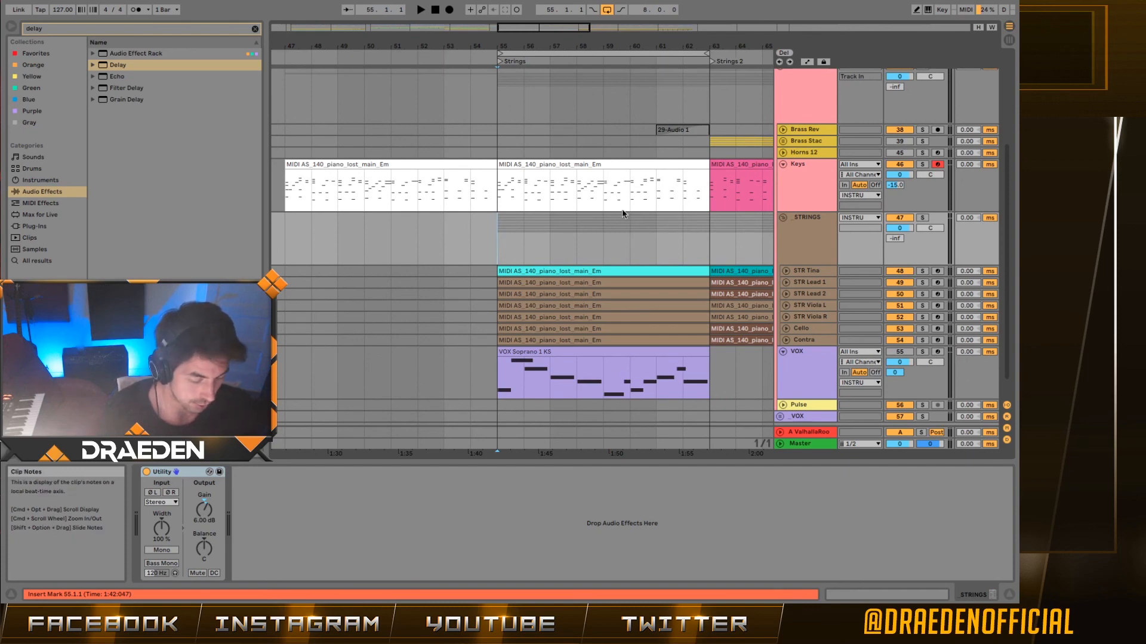